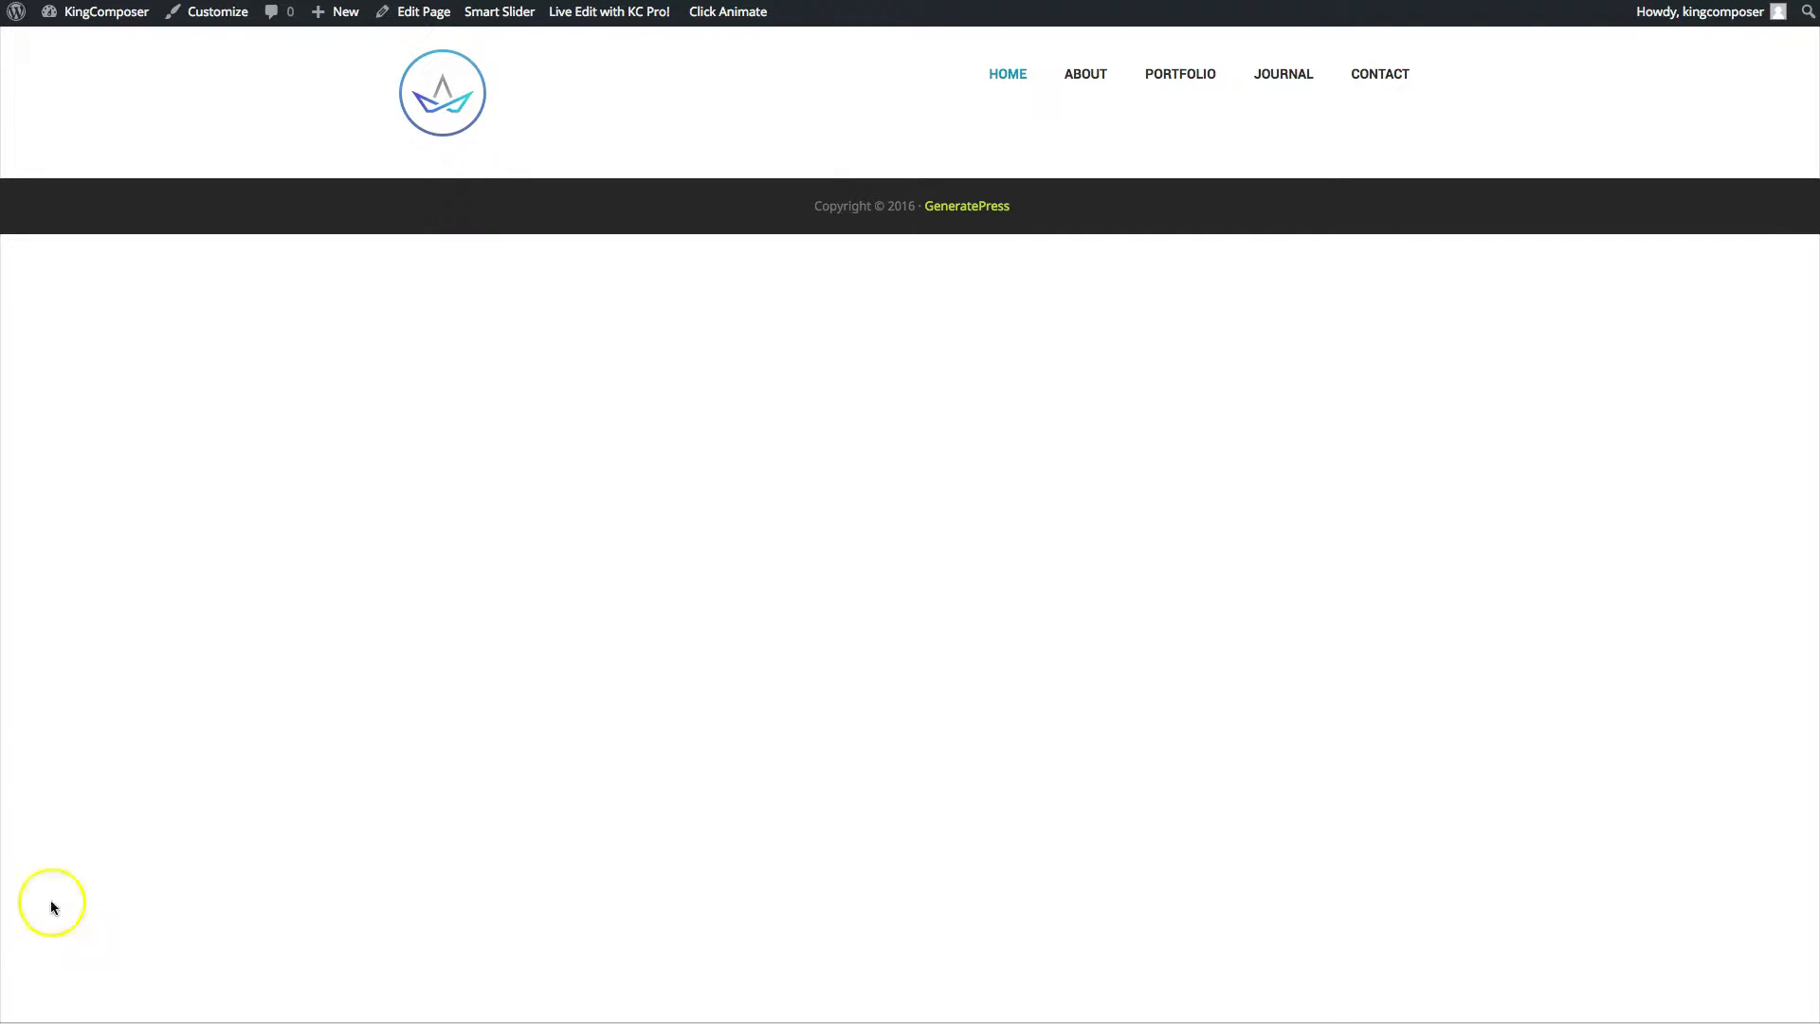
Open the home page in the KC Pro live editor and delete the placeholder welcome row.
{"action": "left_click", "coordinate": [601, 13]}
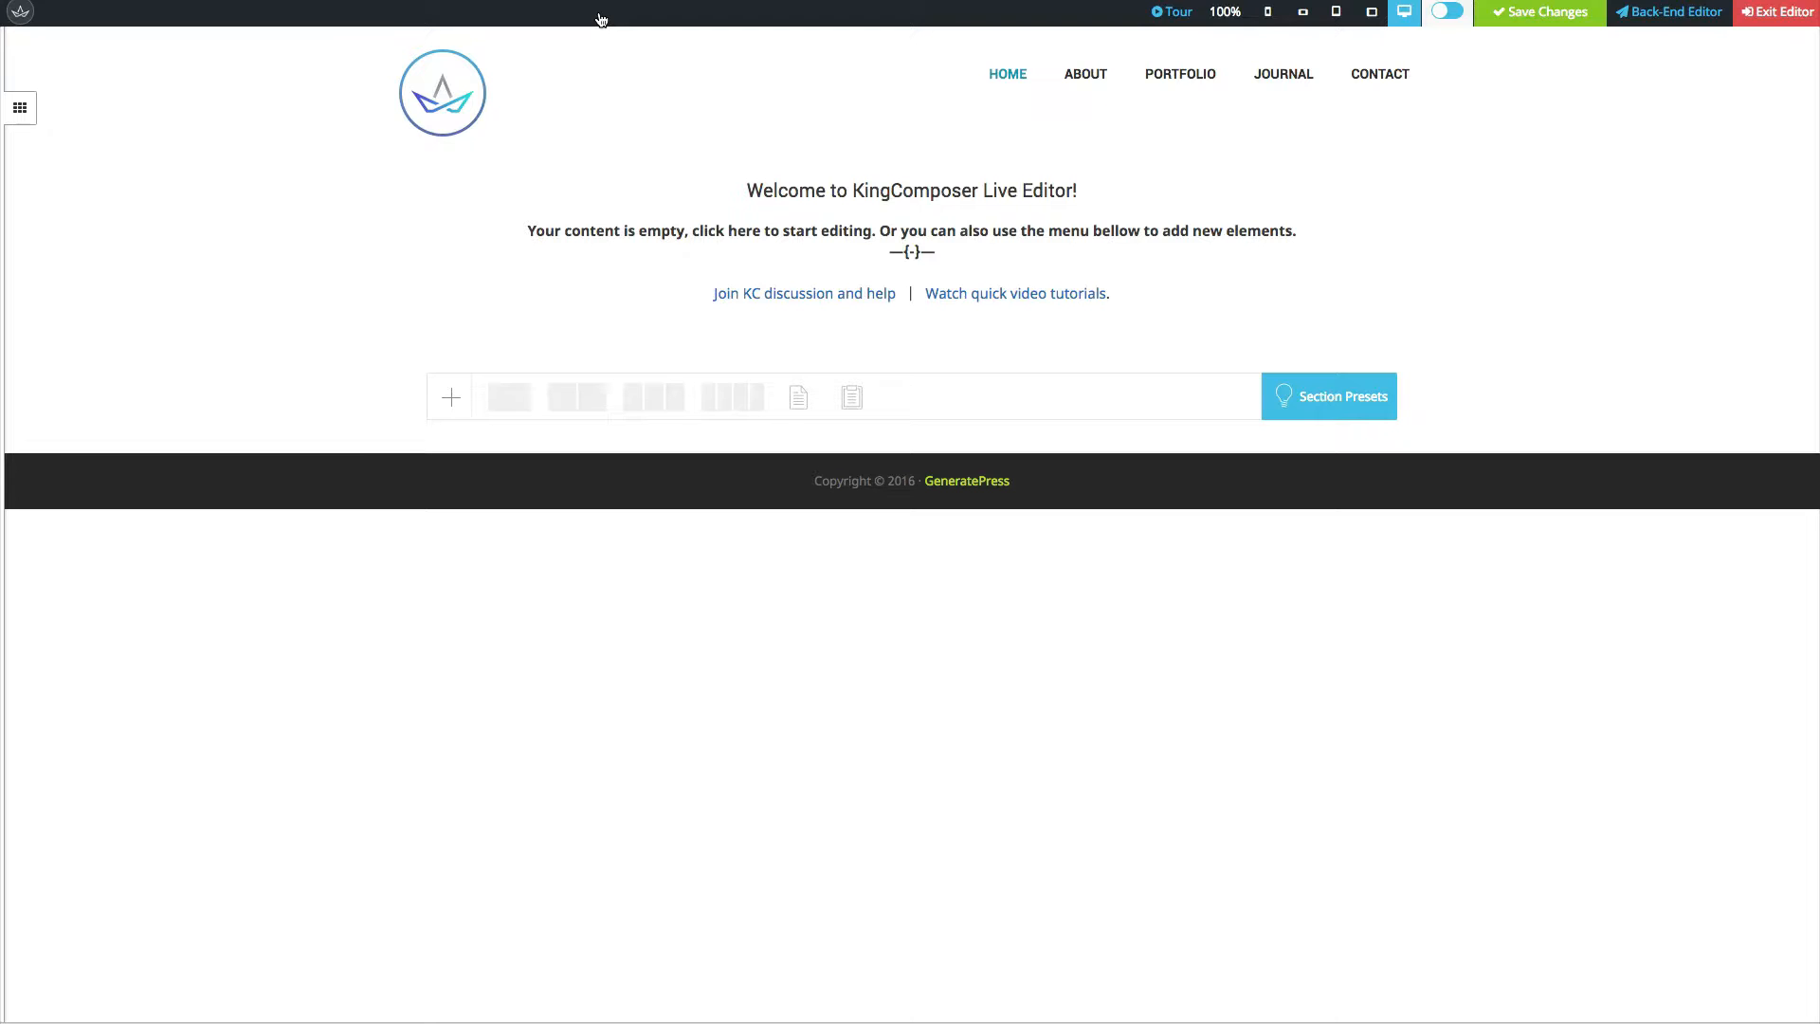
{"action": "left_click", "coordinate": [21, 14]}
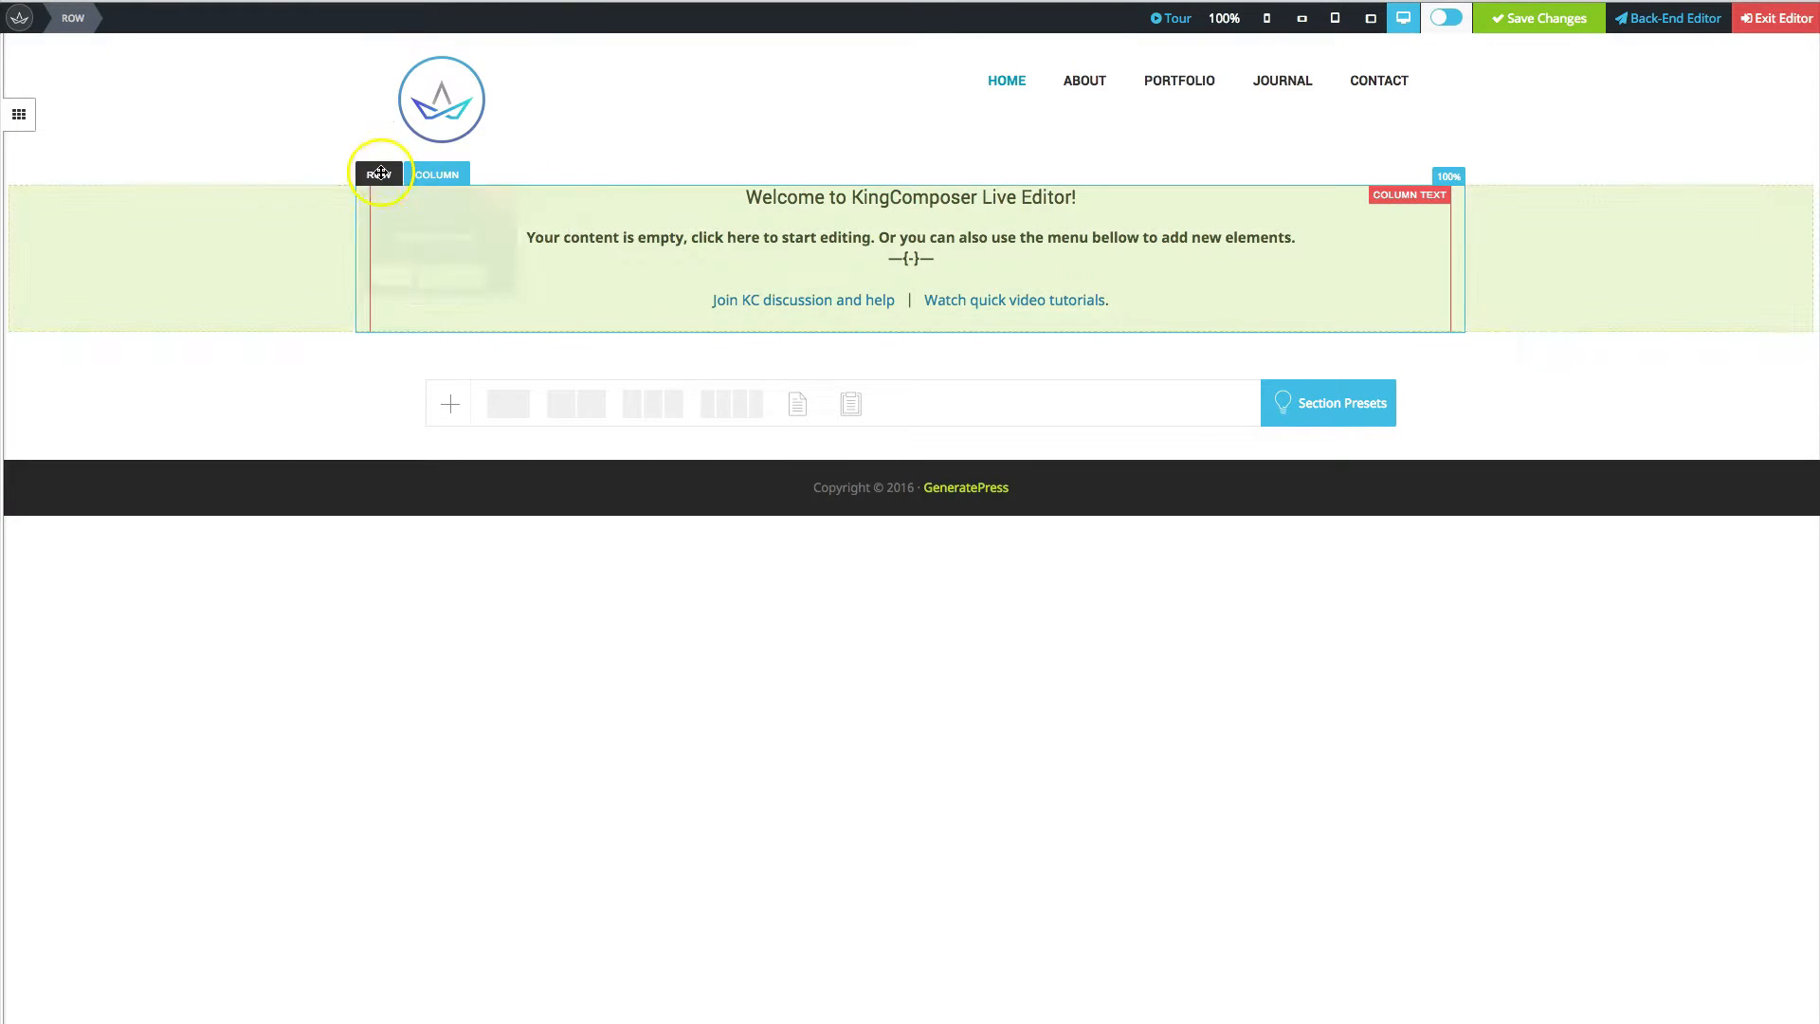
{"action": "mouse_move", "coordinate": [378, 174]}
{"action": "left_click", "coordinate": [500, 210]}
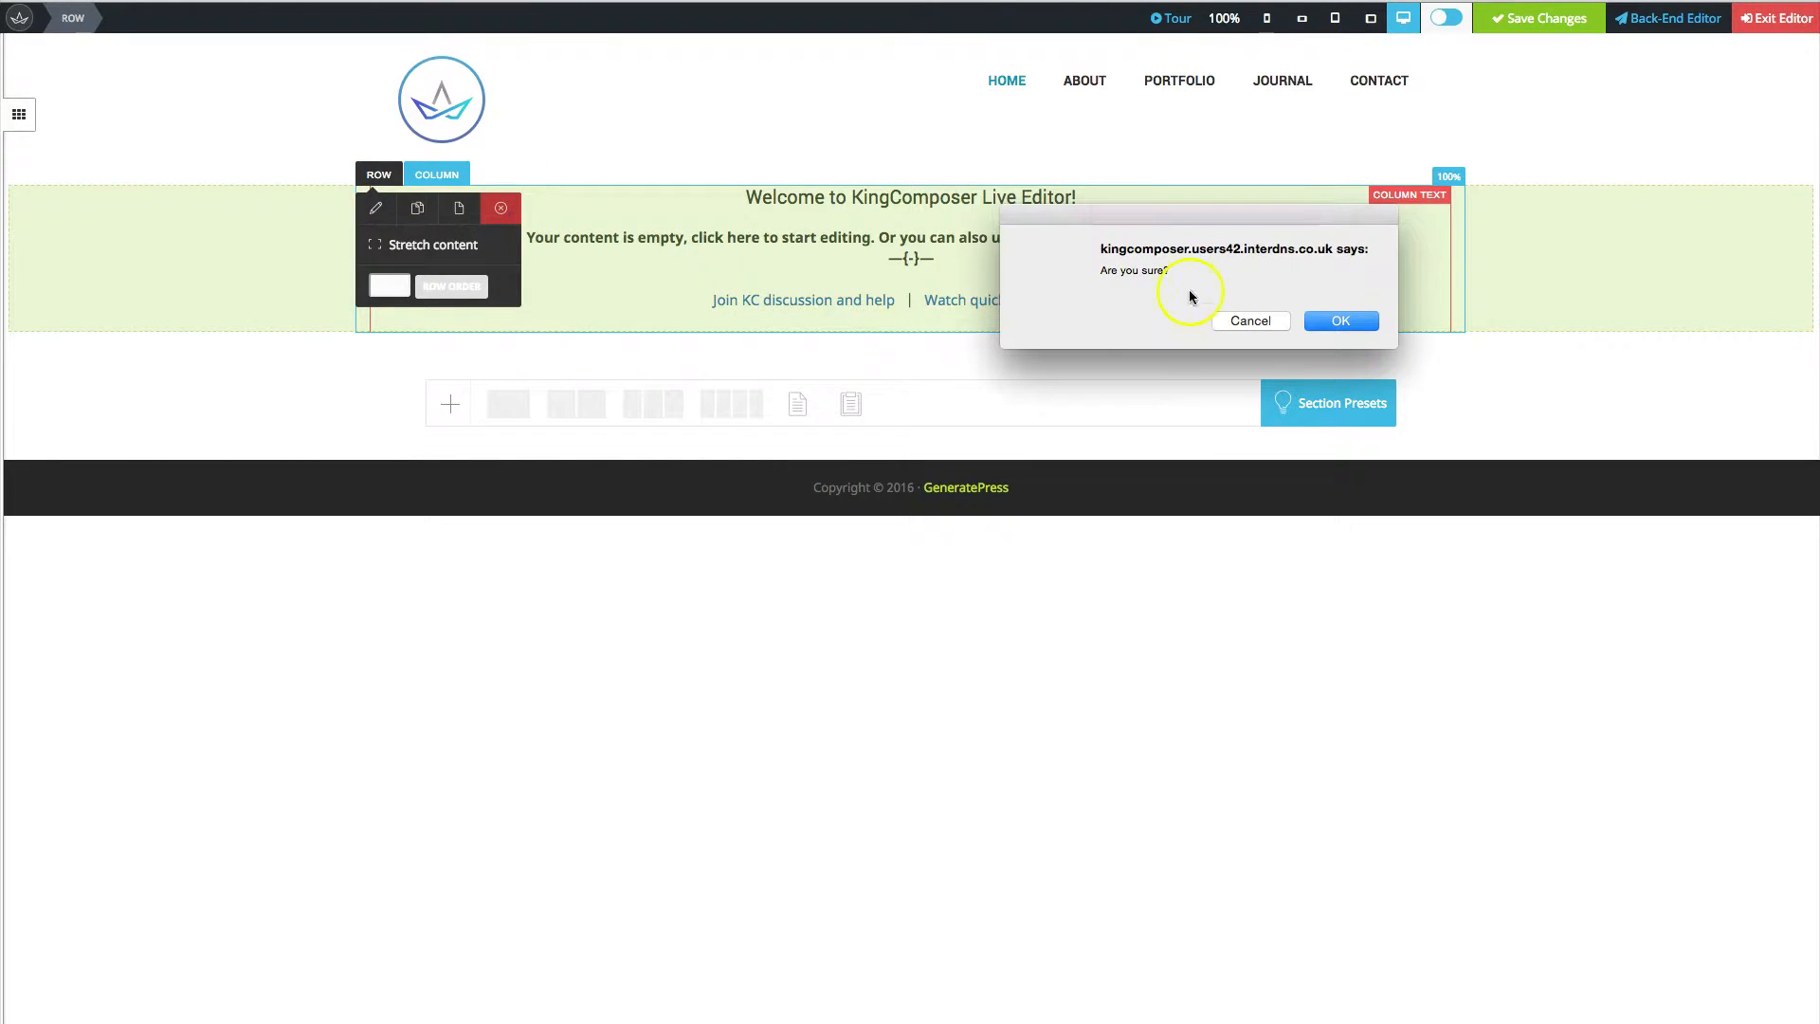
{"action": "left_click", "coordinate": [1344, 322]}
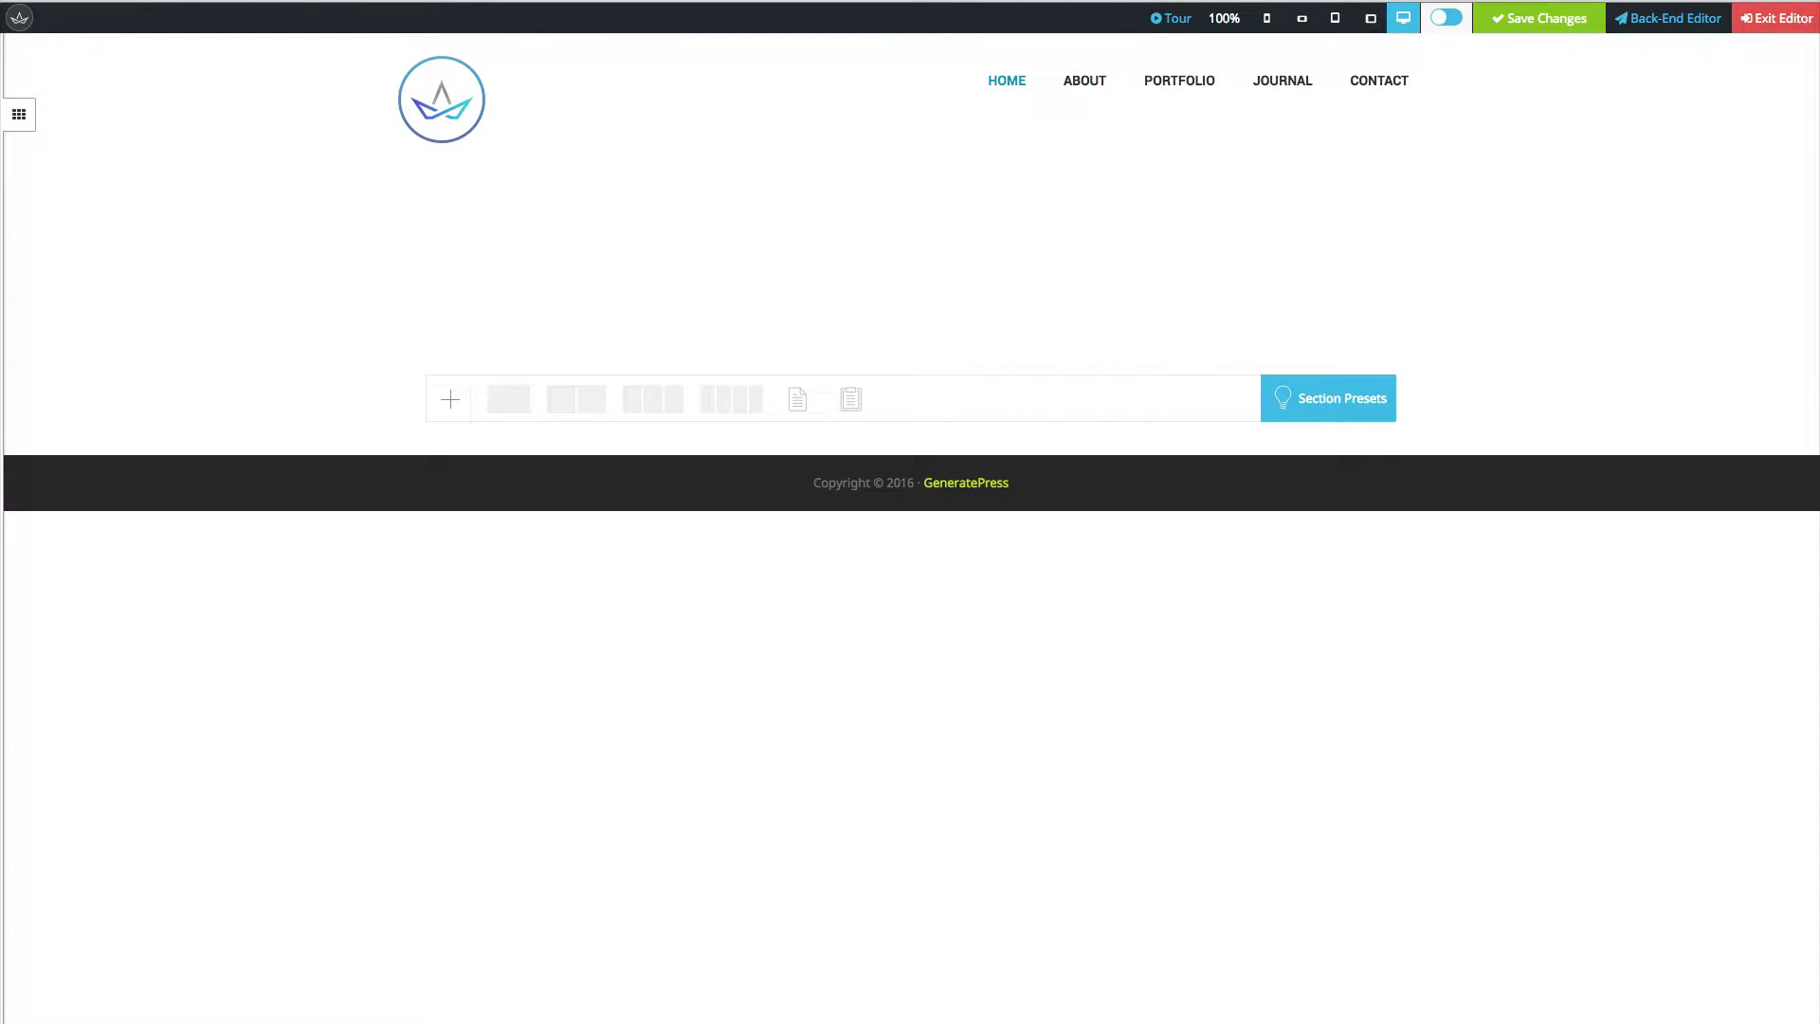
Add a one-column row to the empty page.
{"action": "left_click", "coordinate": [546, 579]}
{"action": "left_click", "coordinate": [517, 409]}
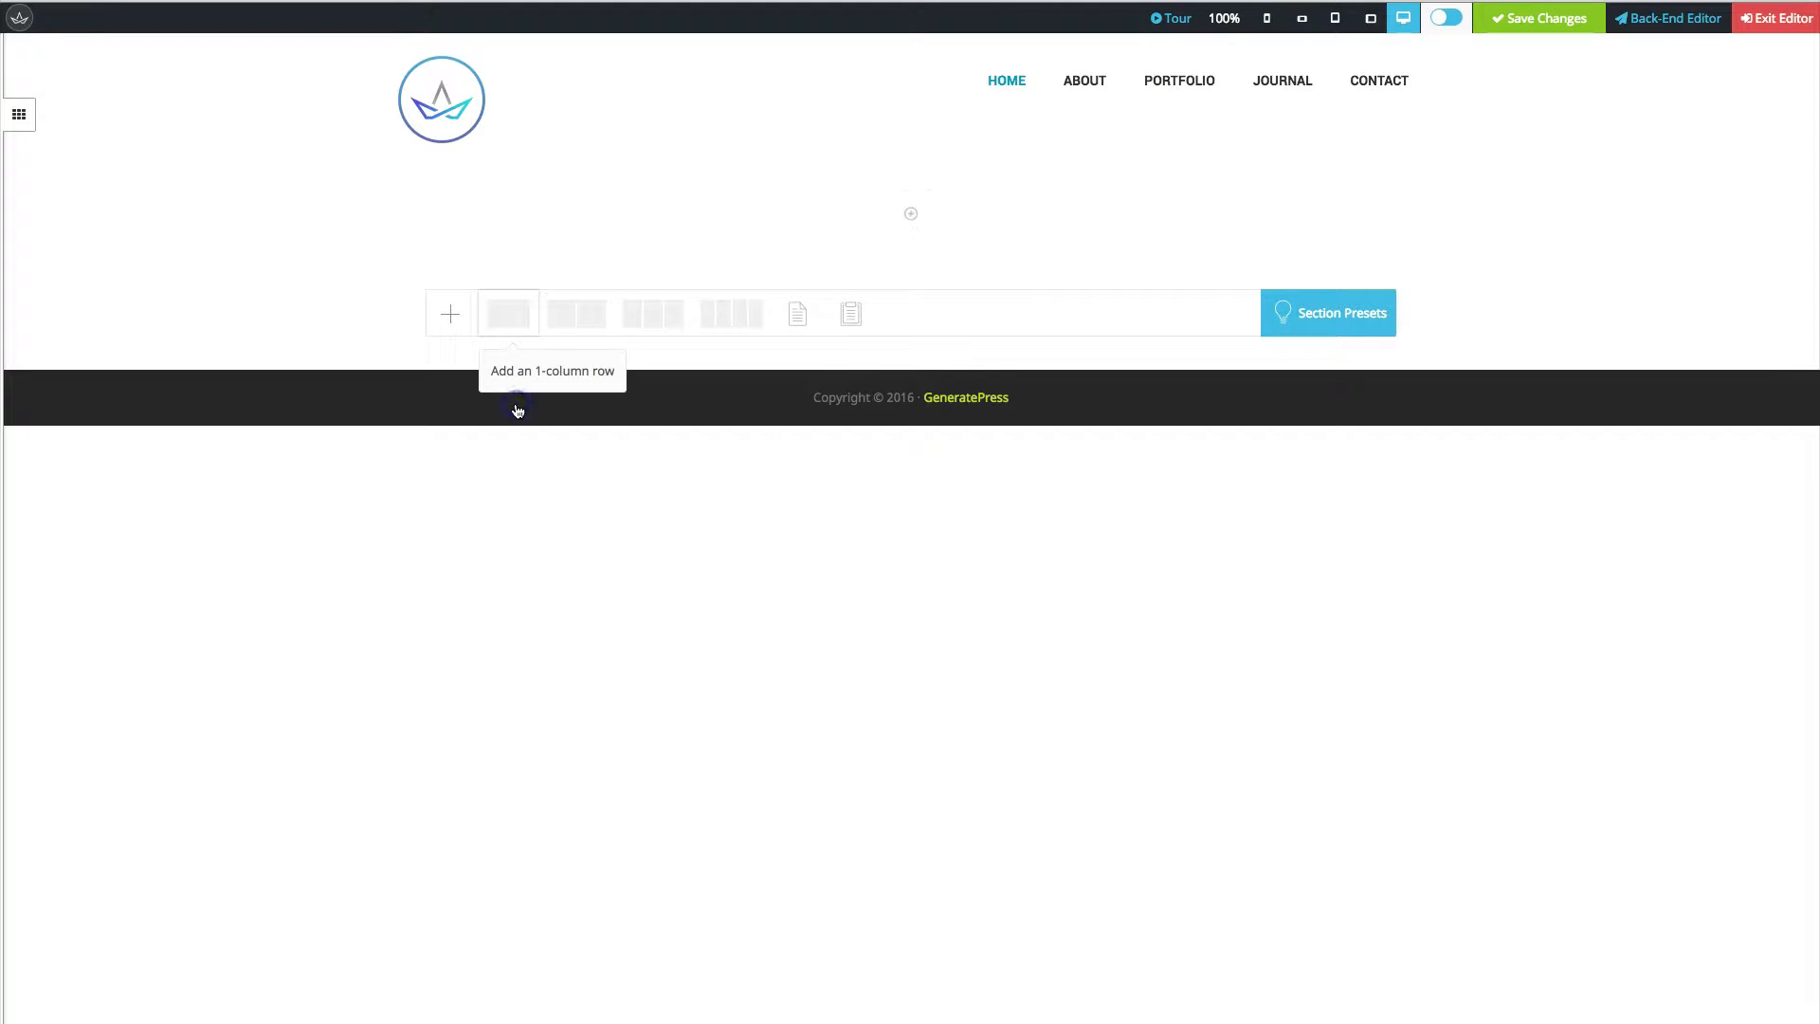
{"action": "left_click", "coordinate": [776, 549]}
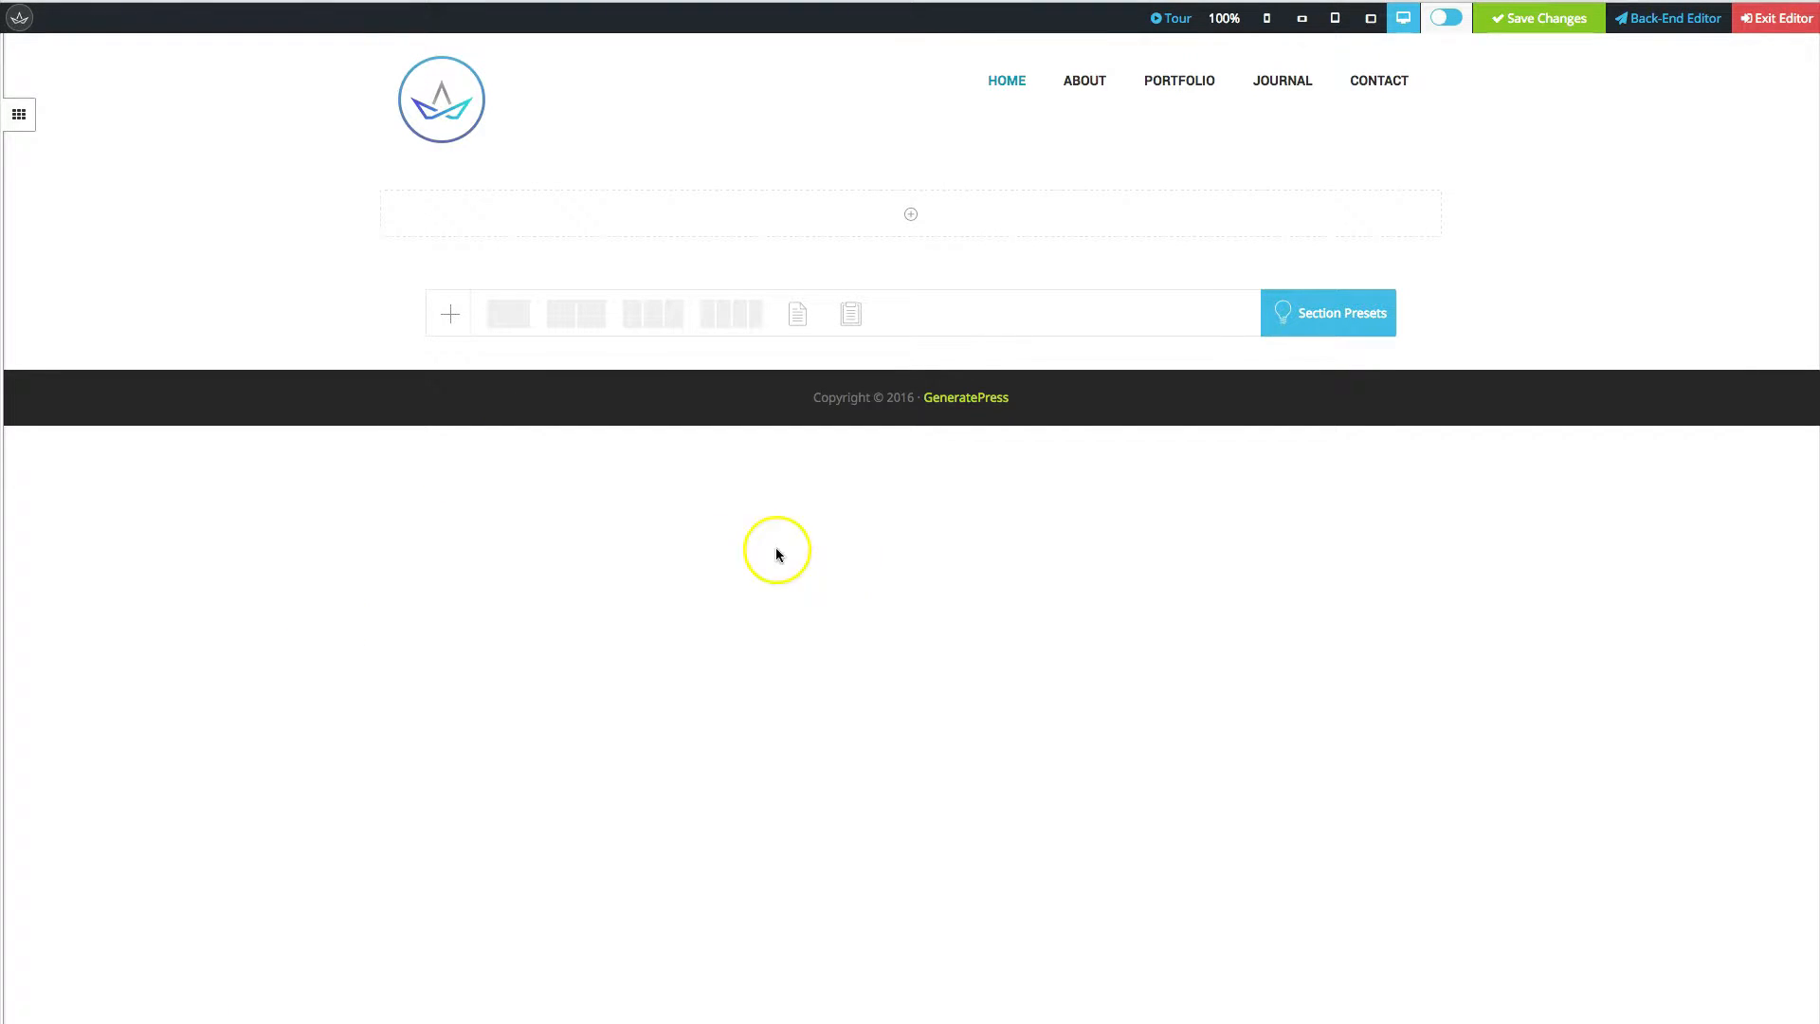
{"action": "left_click", "coordinate": [887, 537]}
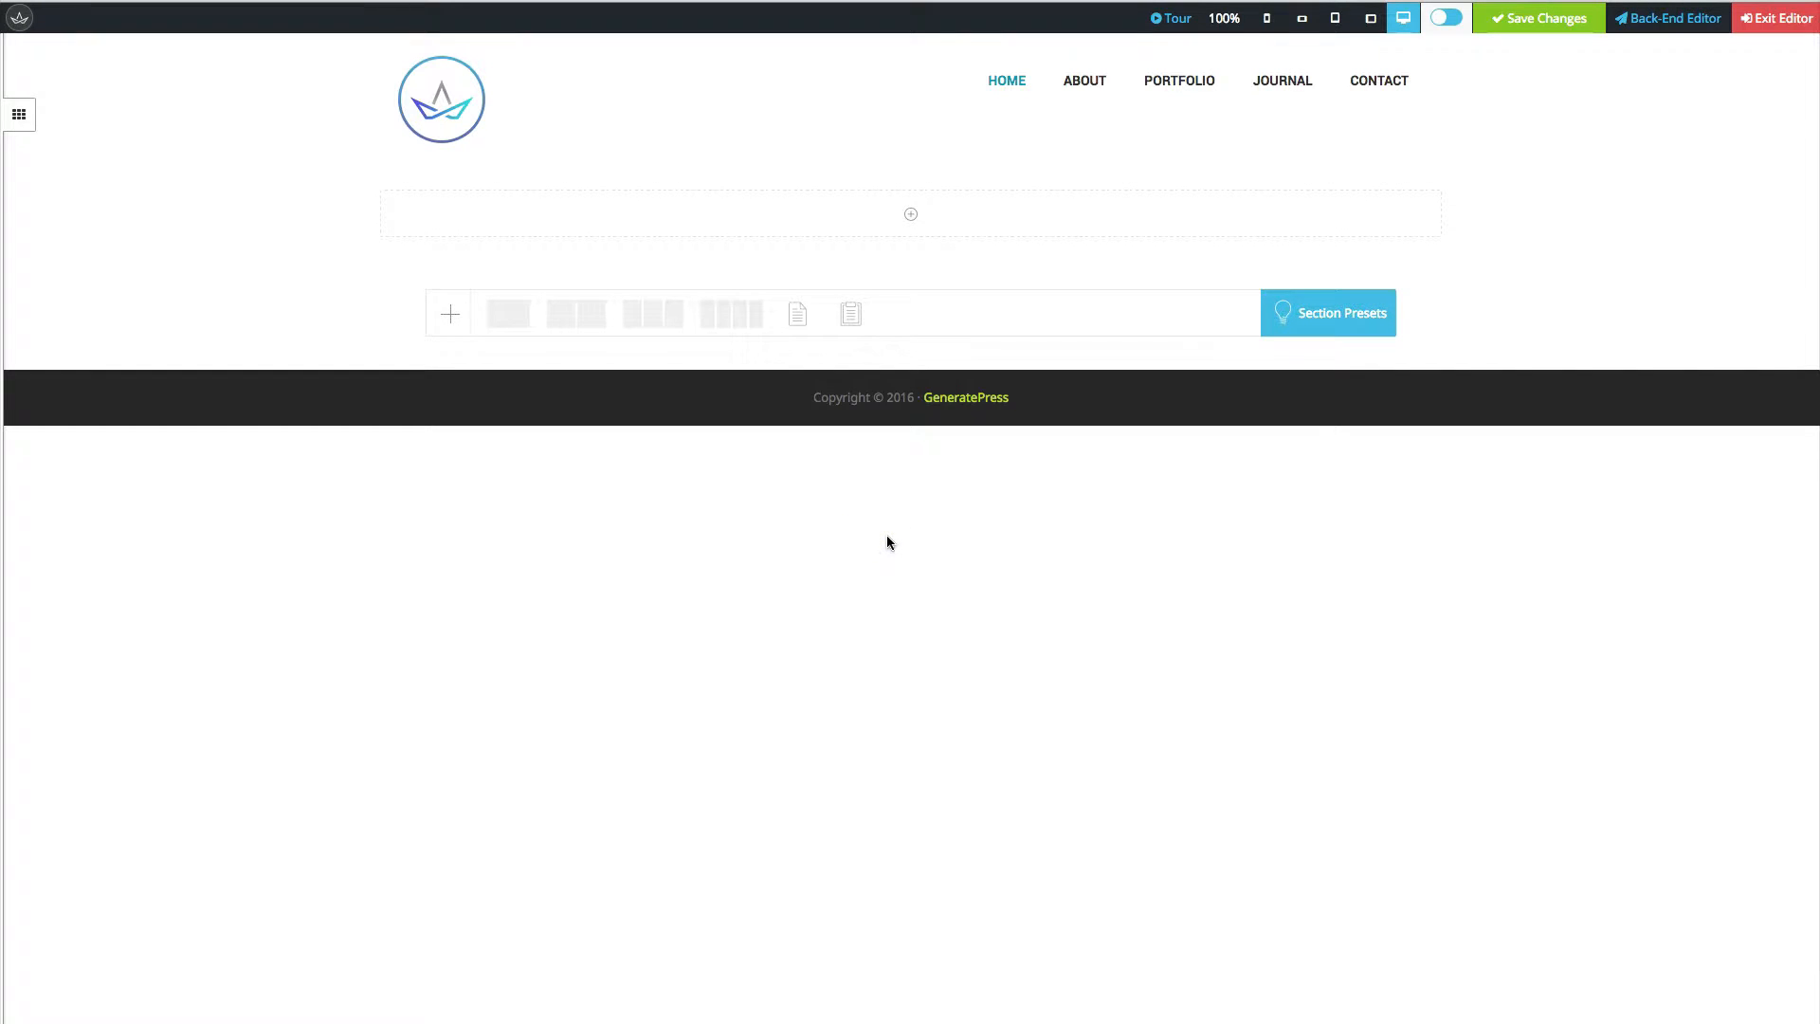
{"action": "left_click", "coordinate": [432, 178]}
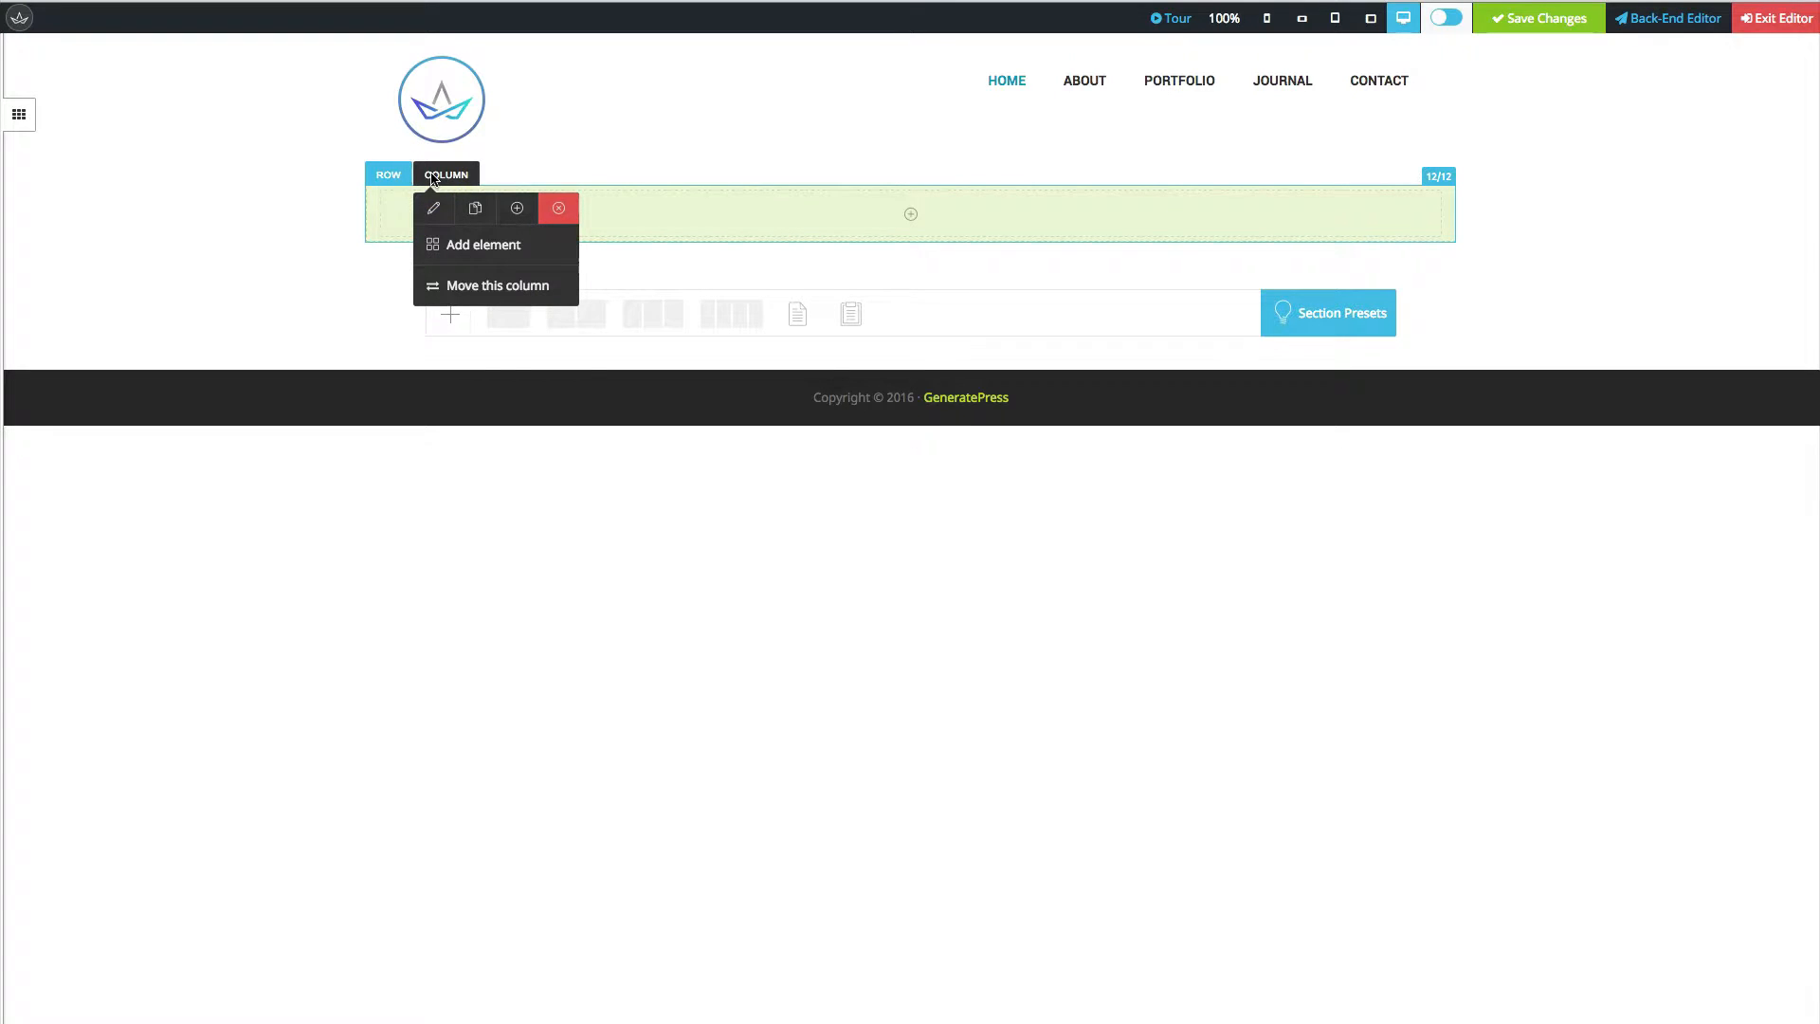
{"action": "left_click", "coordinate": [467, 189]}
{"action": "left_click", "coordinate": [1057, 483]}
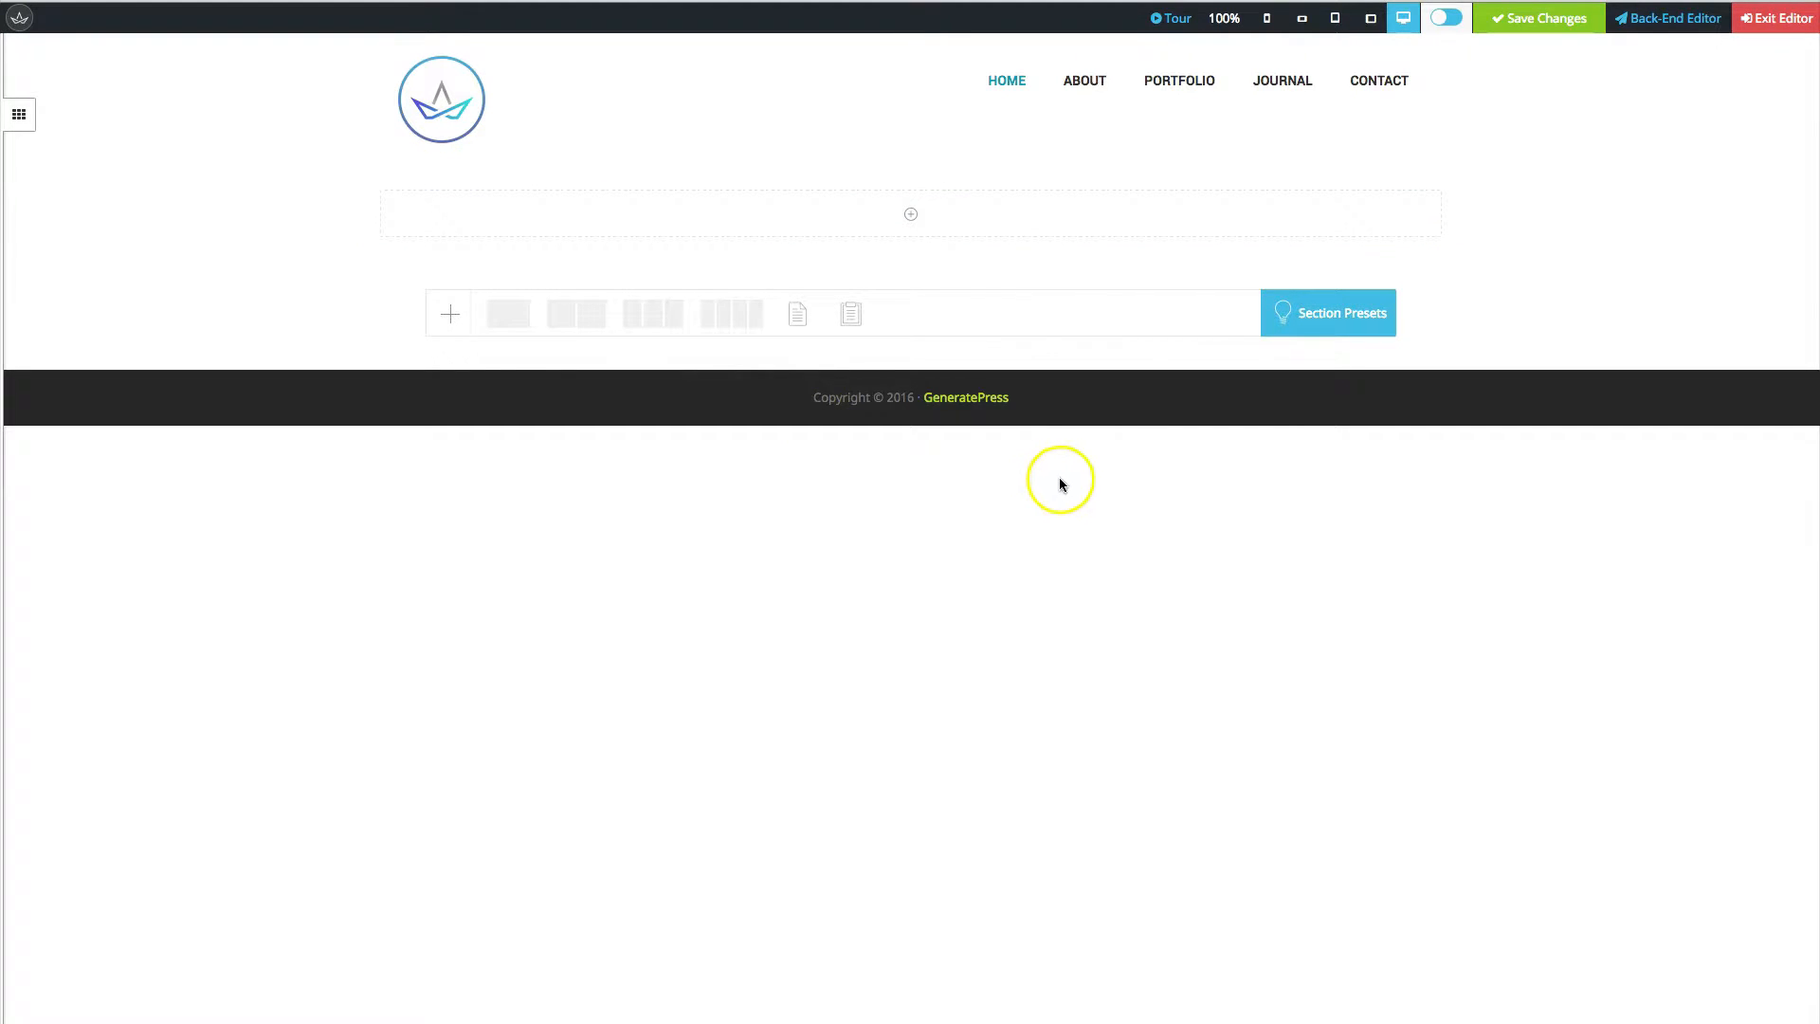
Add a Single Image element to the empty row, using the desk photo with the white speaker from the media library.
{"action": "left_click", "coordinate": [911, 218]}
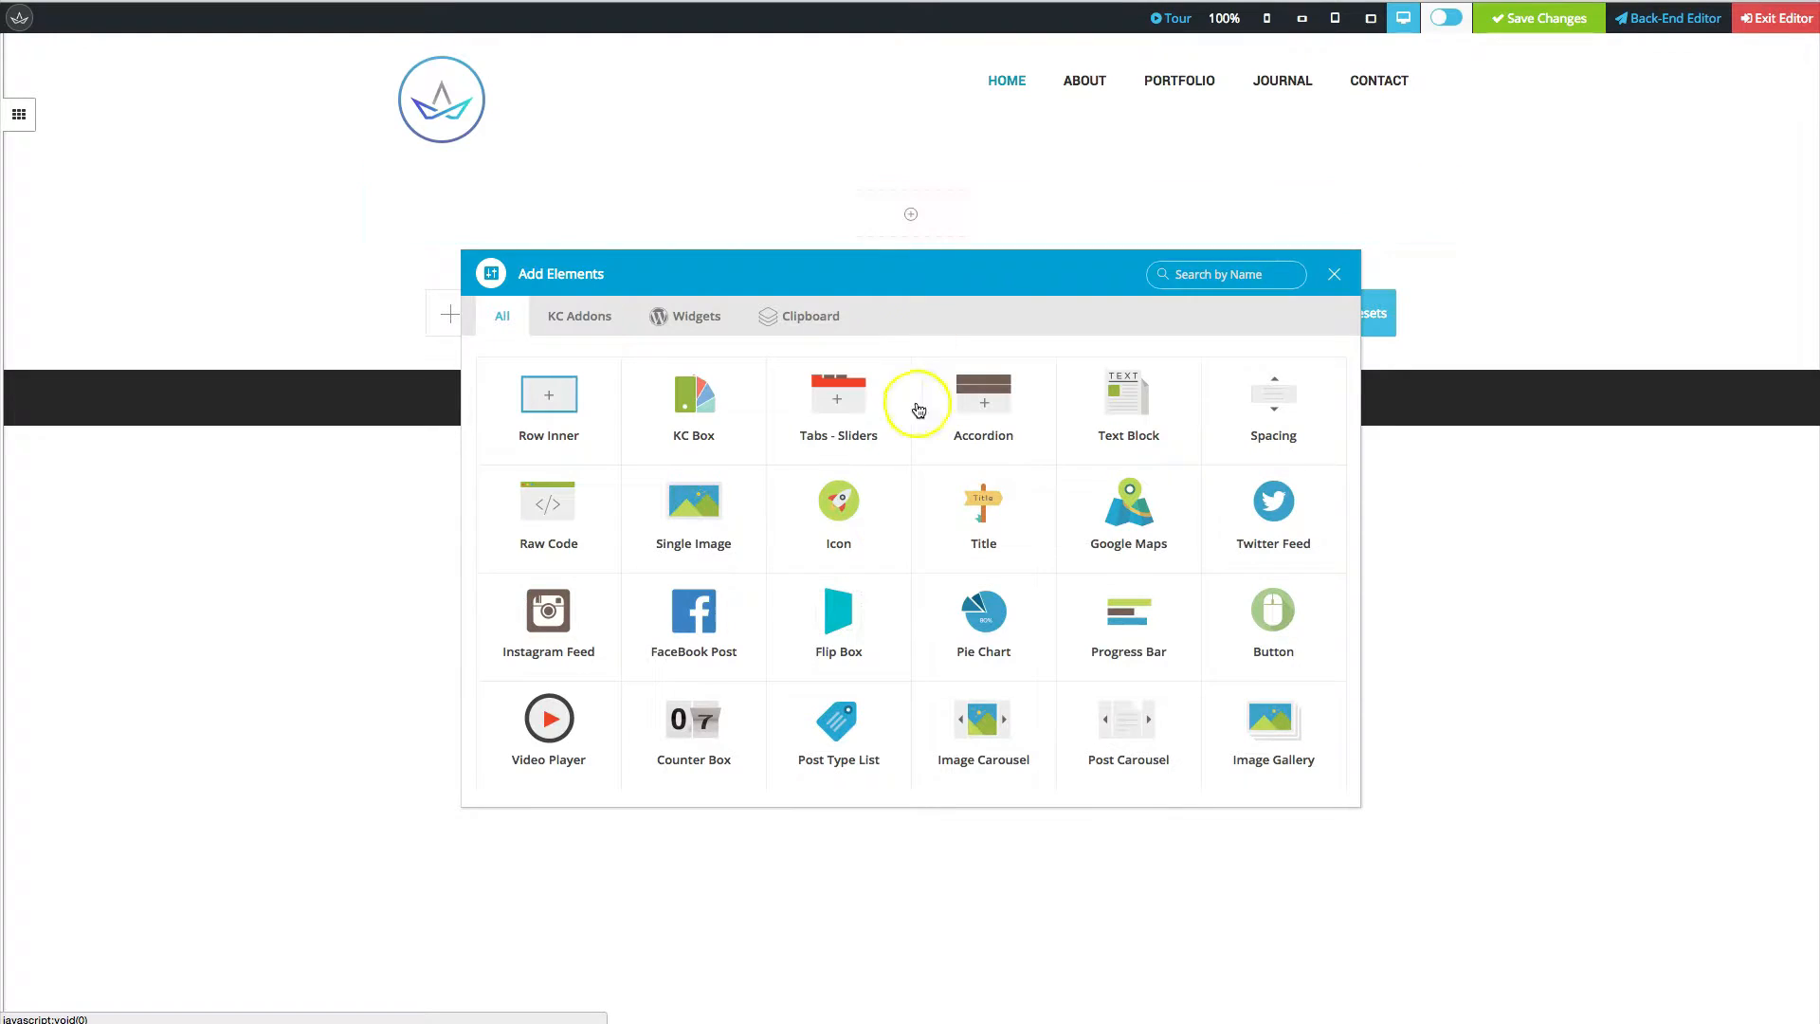
{"action": "left_click", "coordinate": [687, 533]}
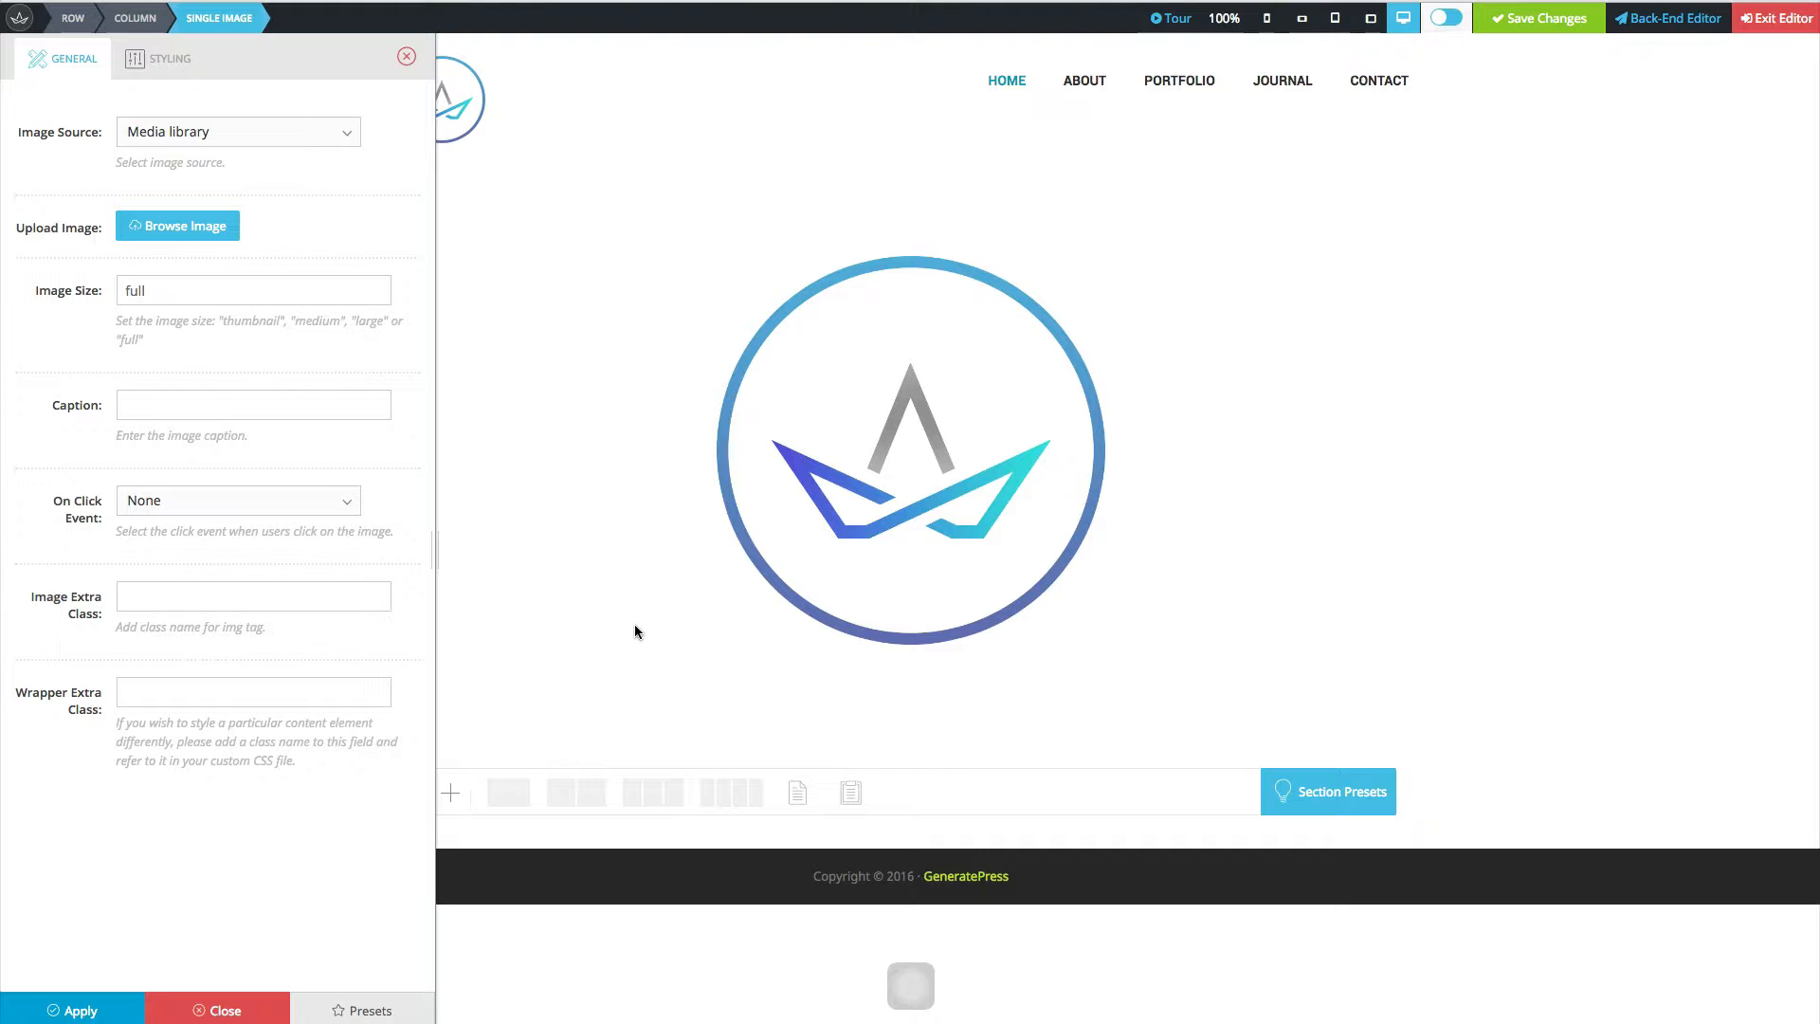
{"action": "left_click", "coordinate": [217, 233]}
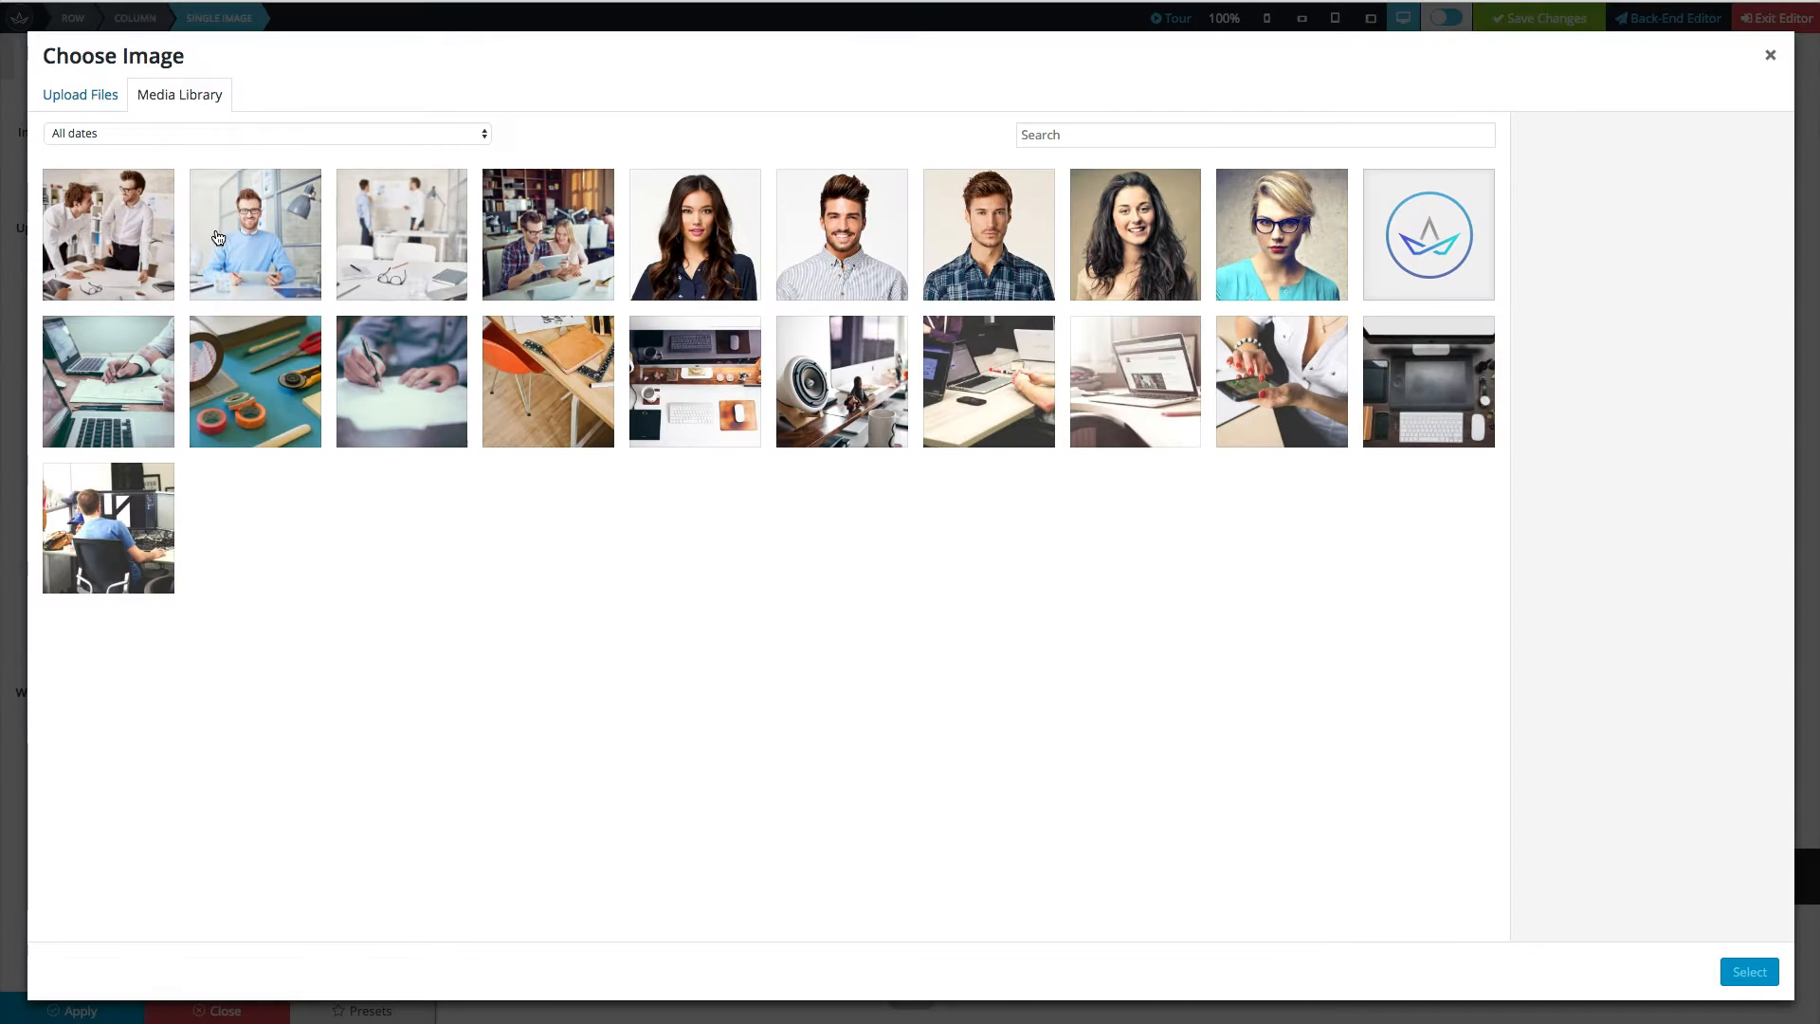
{"action": "left_click", "coordinate": [823, 398]}
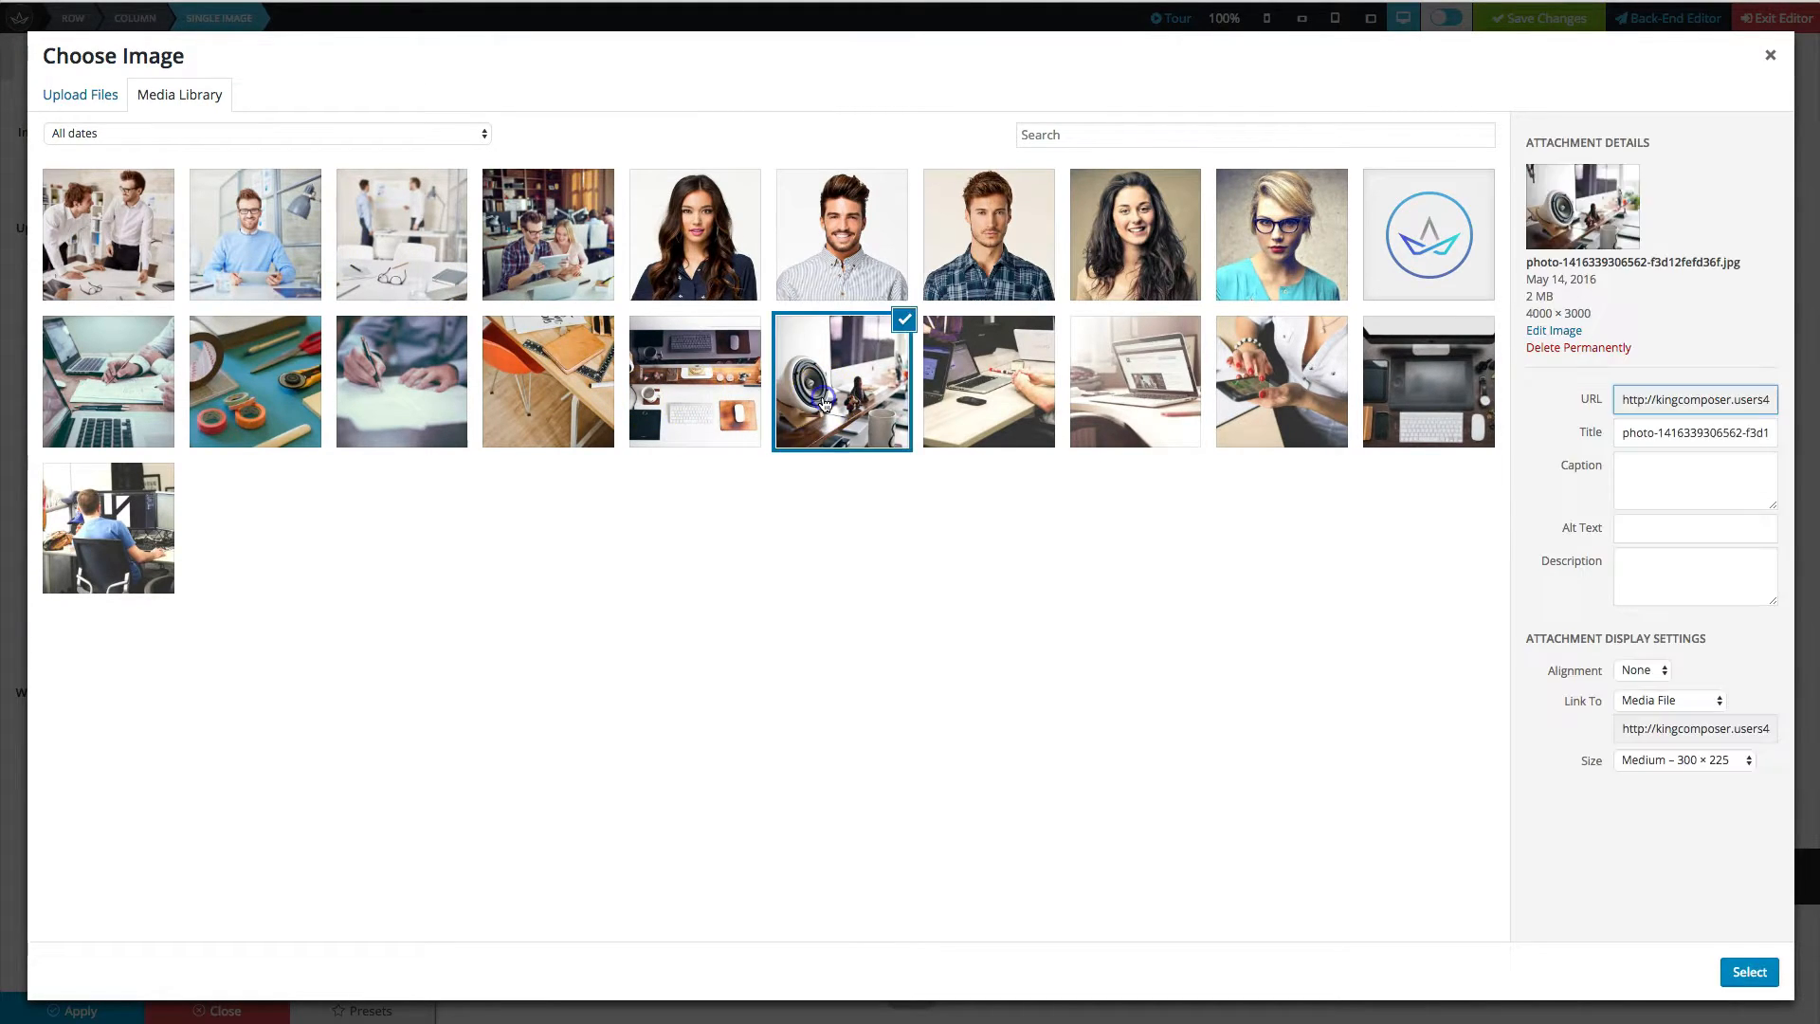
{"action": "left_click", "coordinate": [1751, 972]}
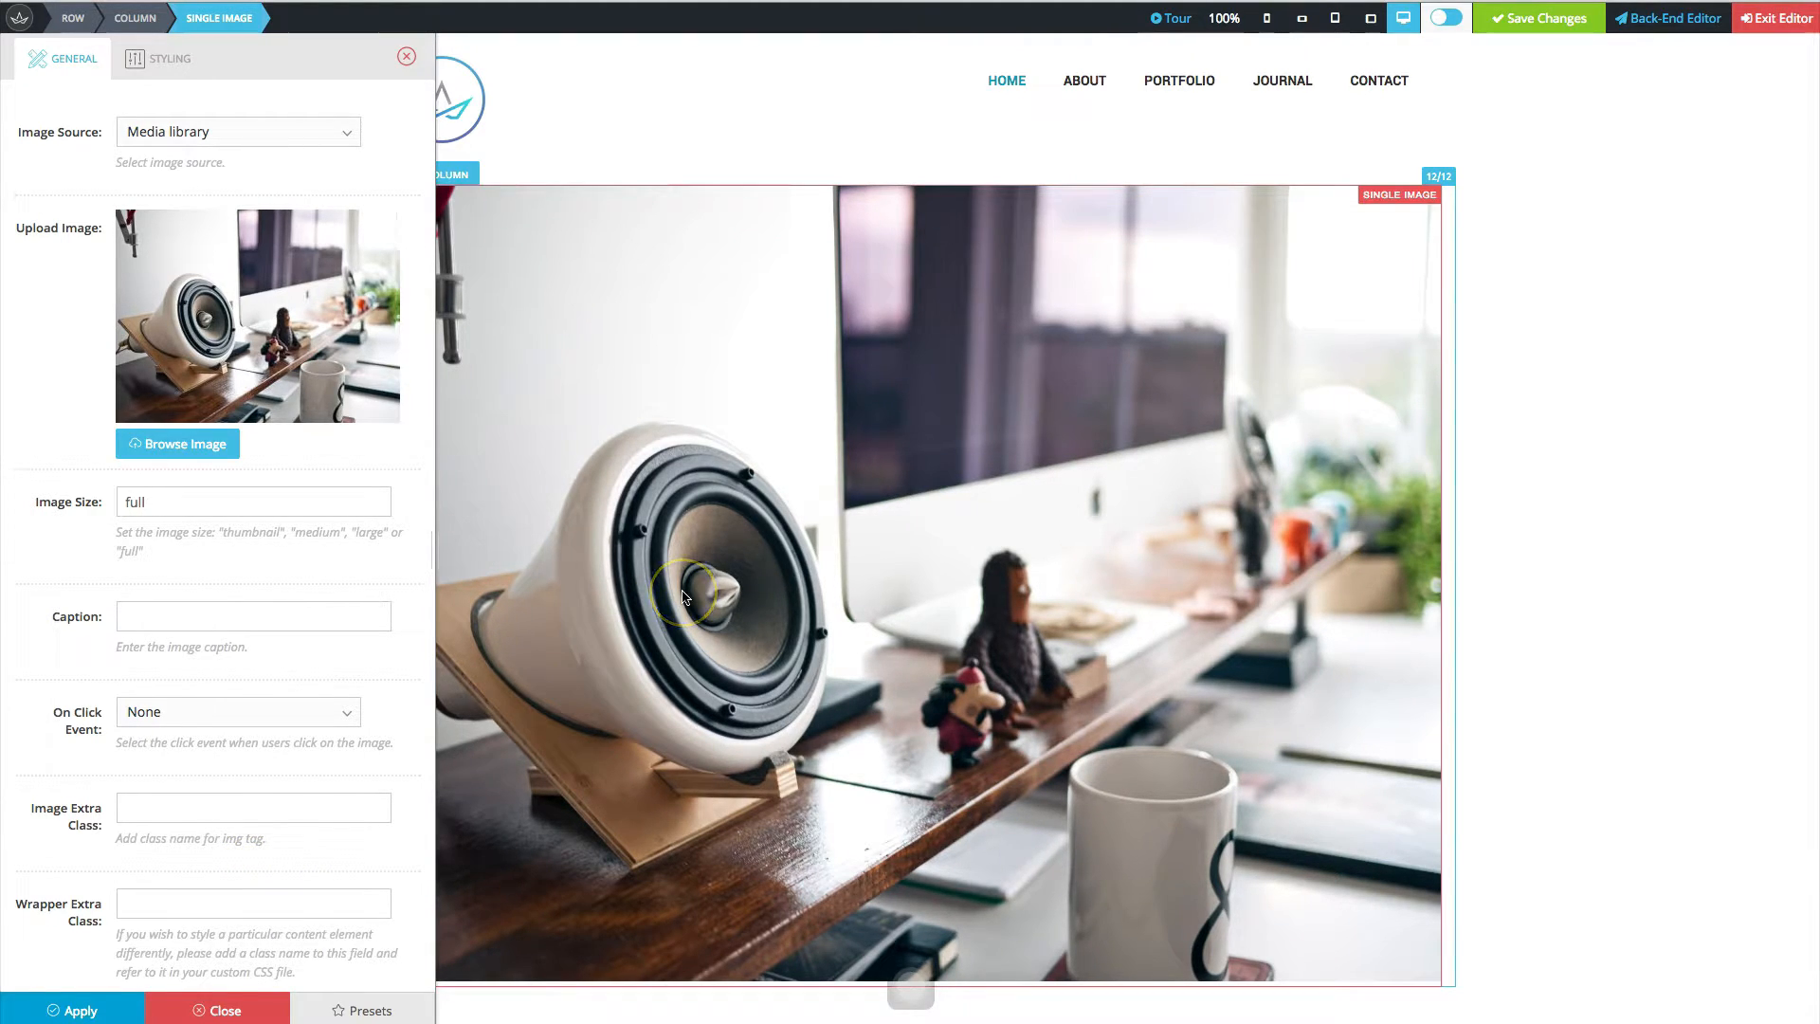
Apply the Single Image element's settings and close them.
{"action": "left_click", "coordinate": [610, 520]}
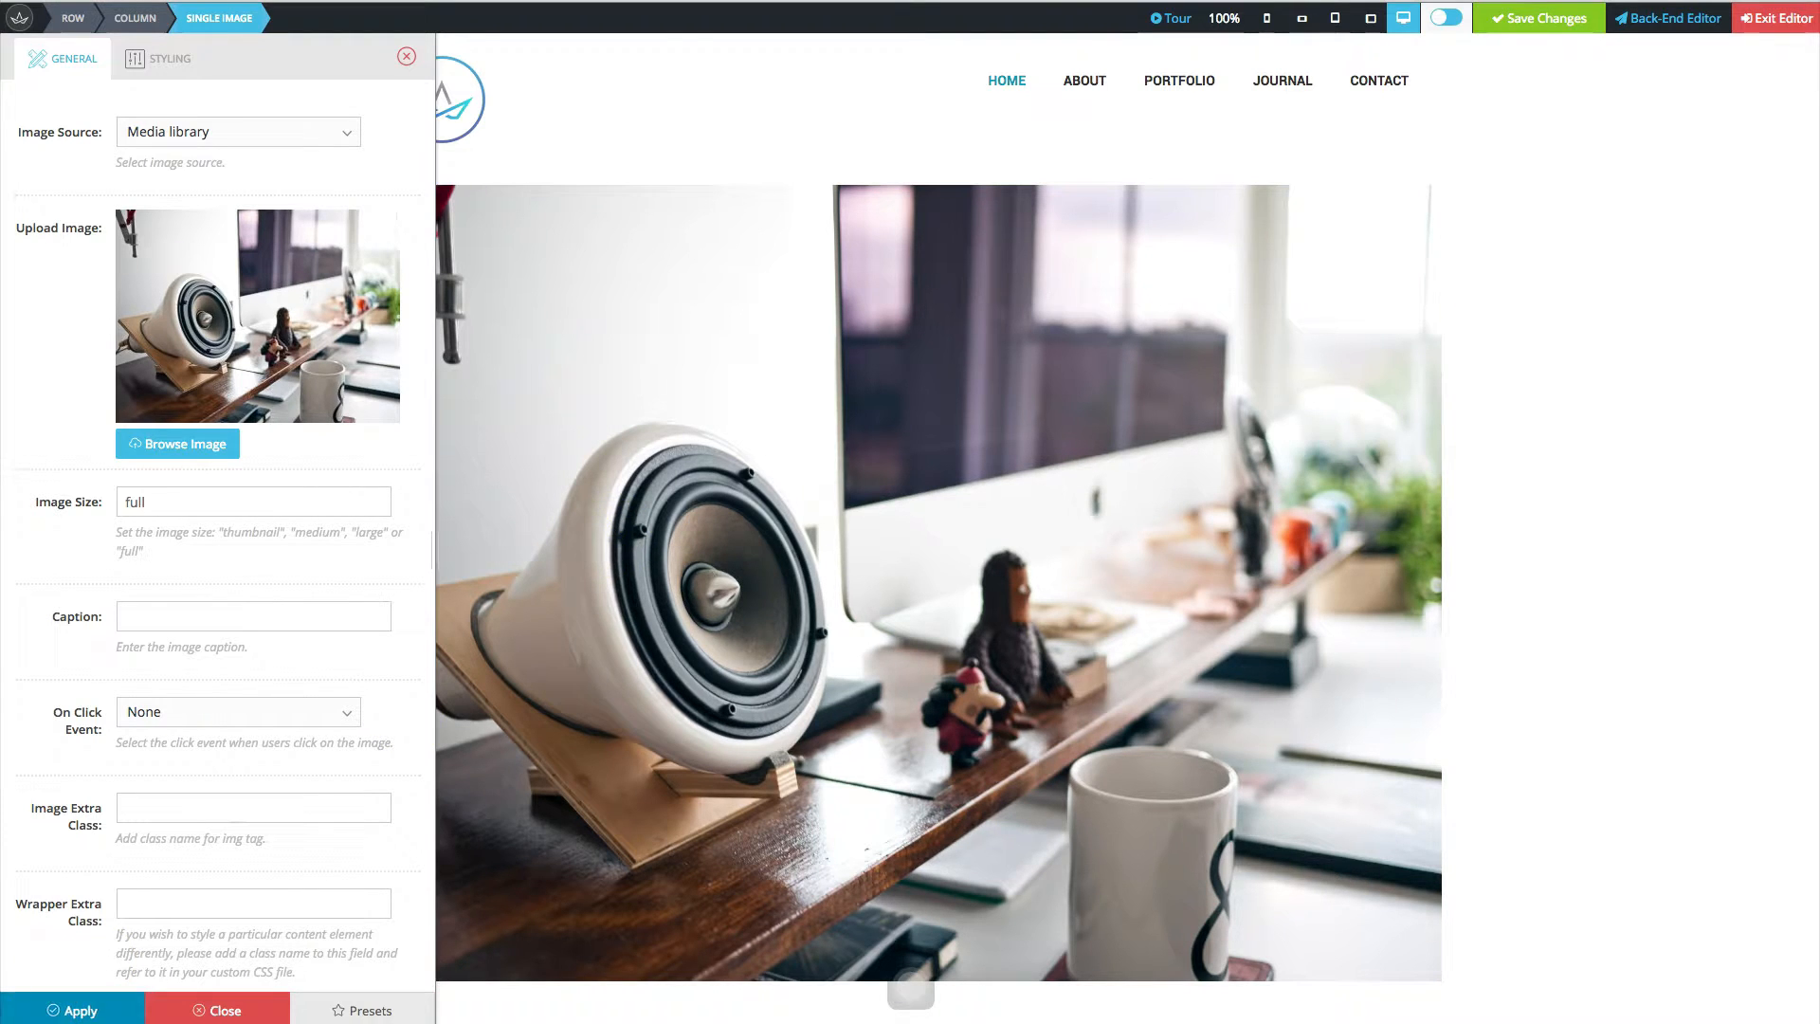
{"action": "left_click", "coordinate": [70, 1011]}
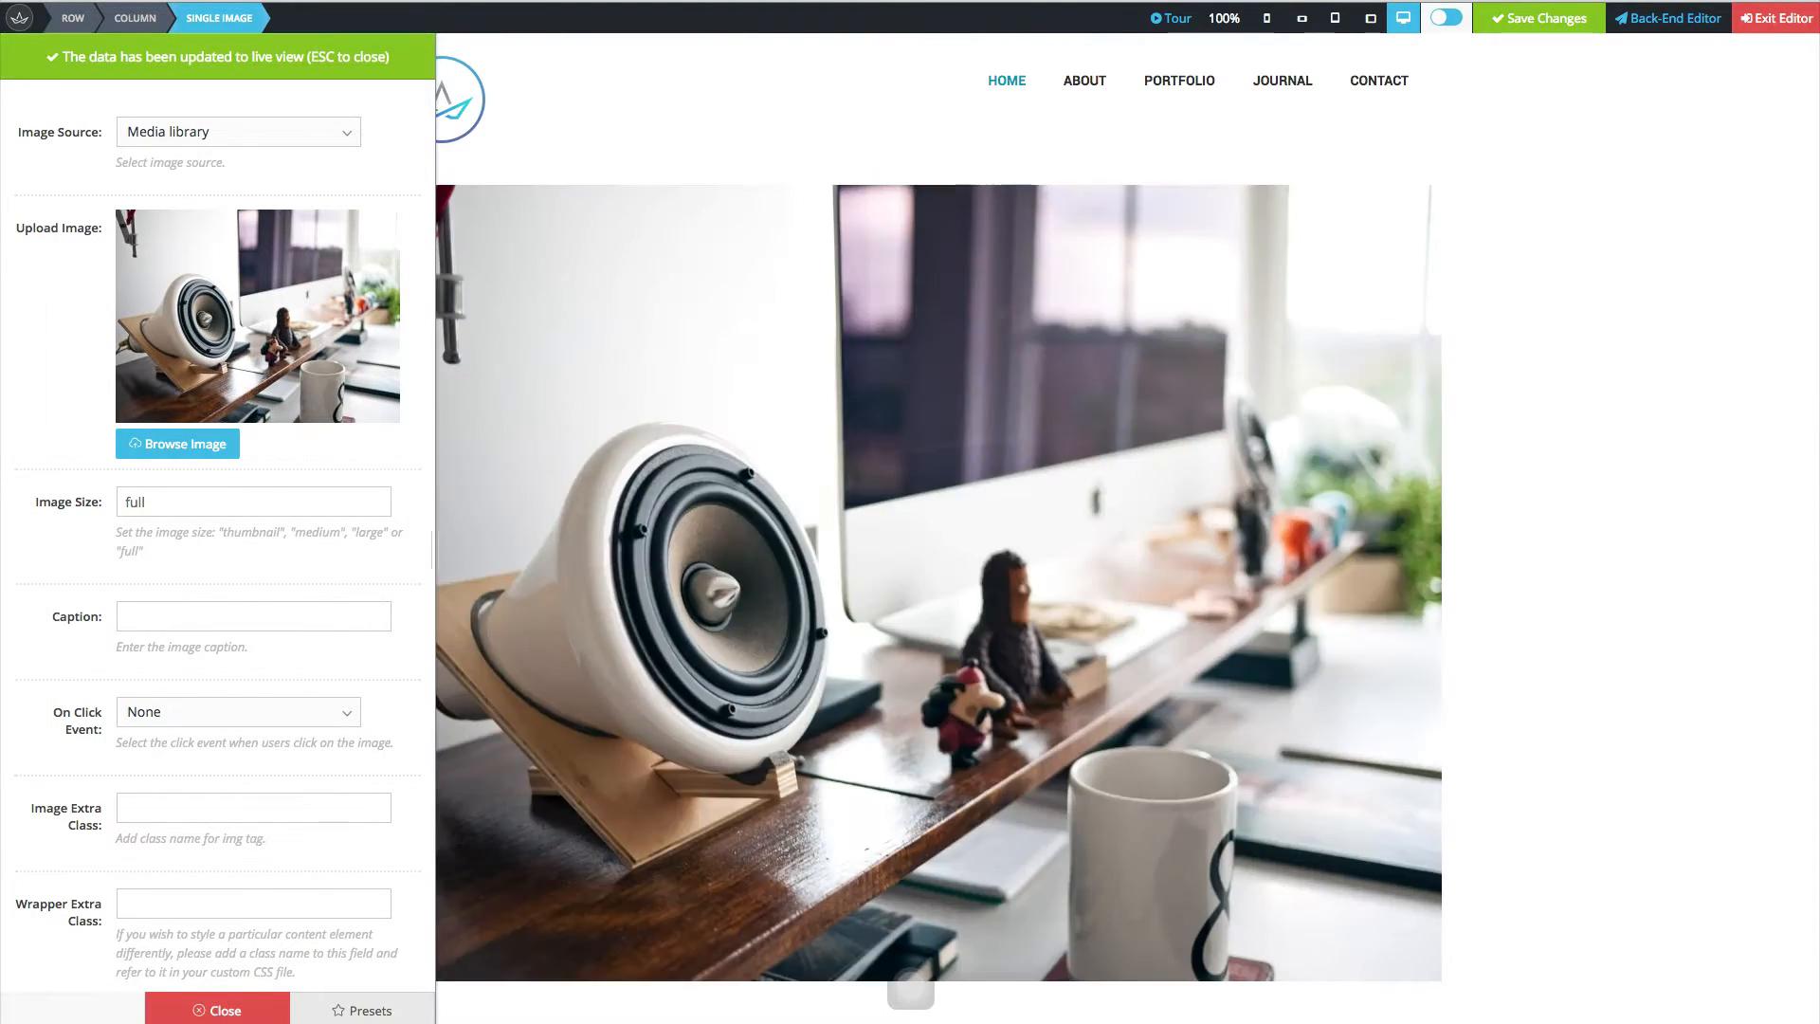
{"action": "left_click", "coordinate": [1505, 398]}
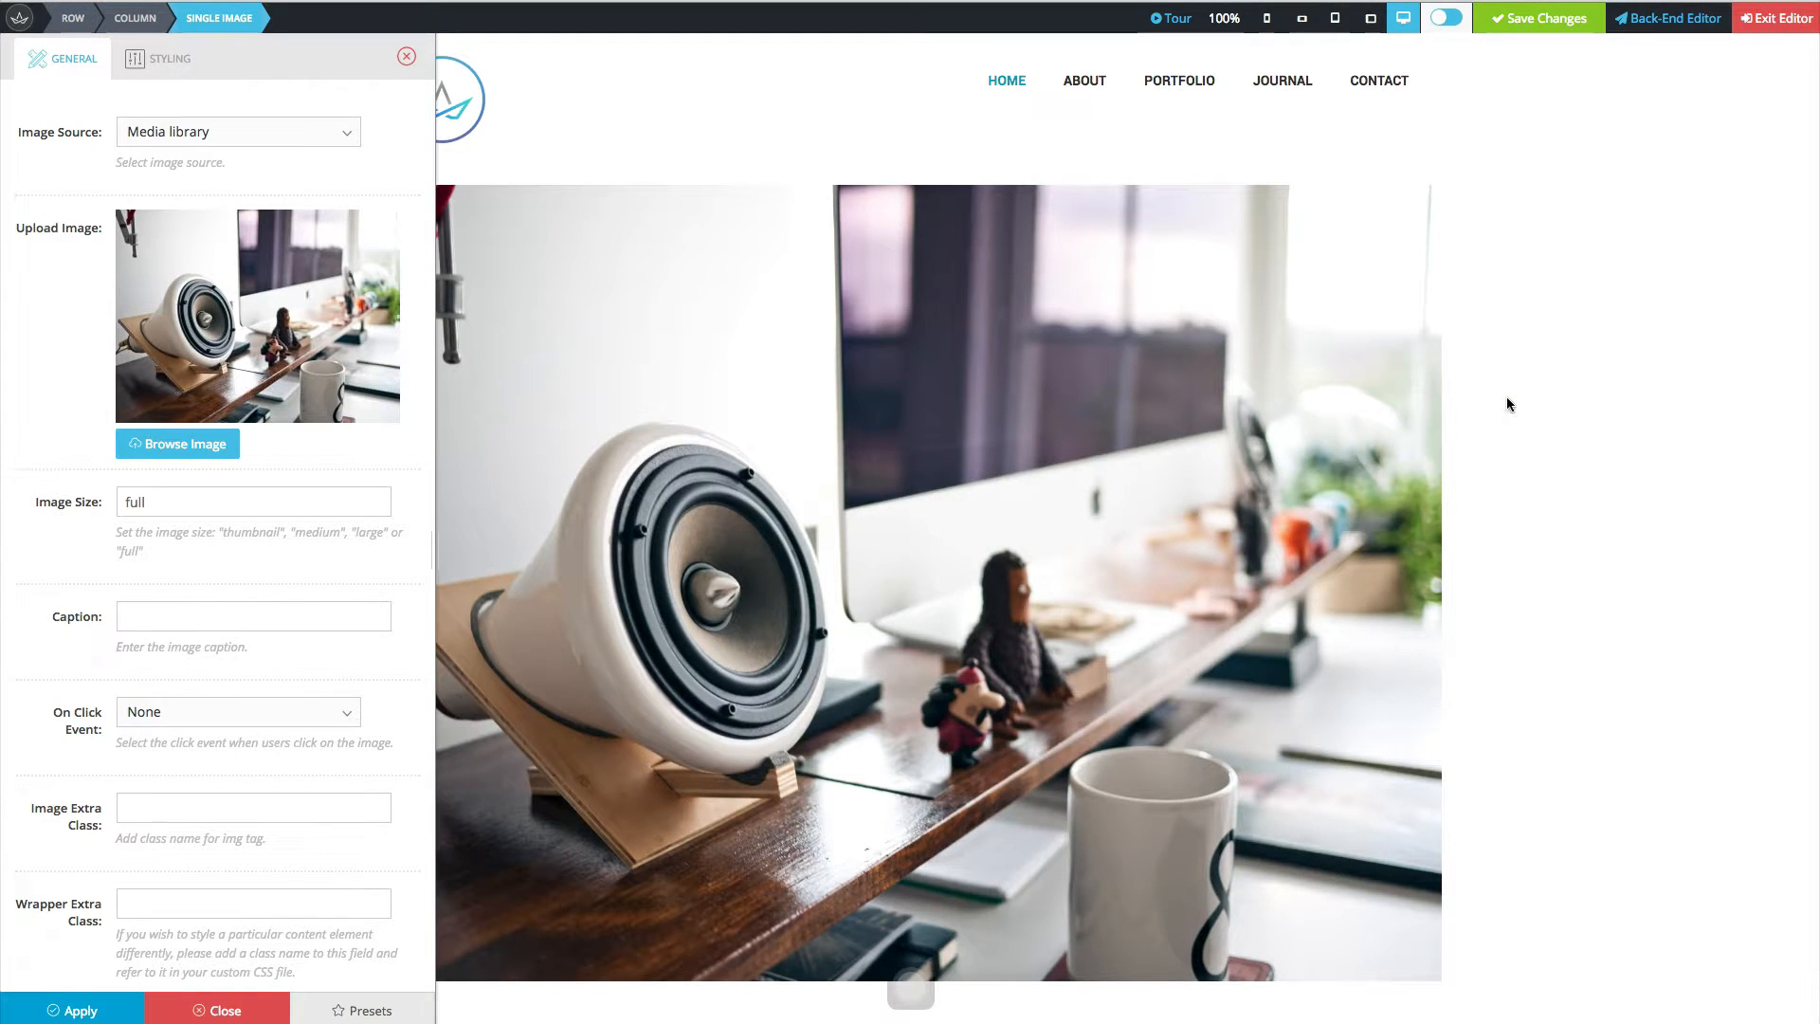
{"action": "key", "text": "ctrl+s"}
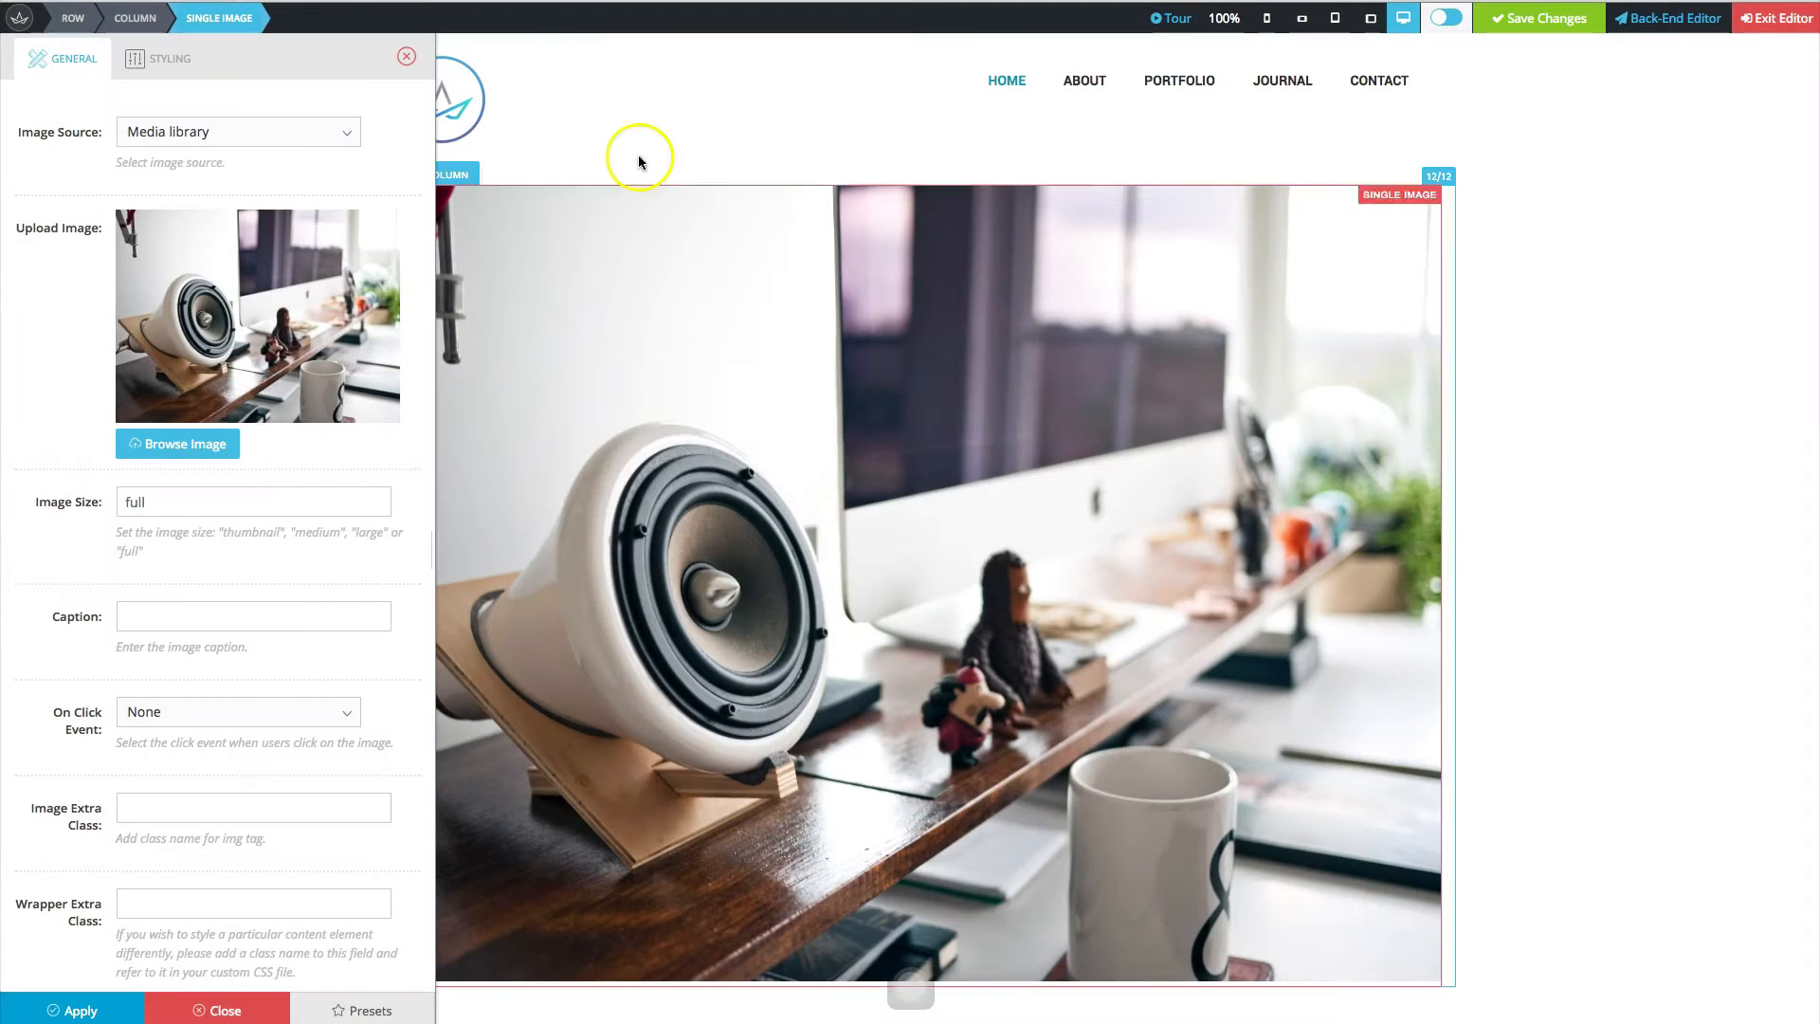
{"action": "left_click", "coordinate": [402, 56]}
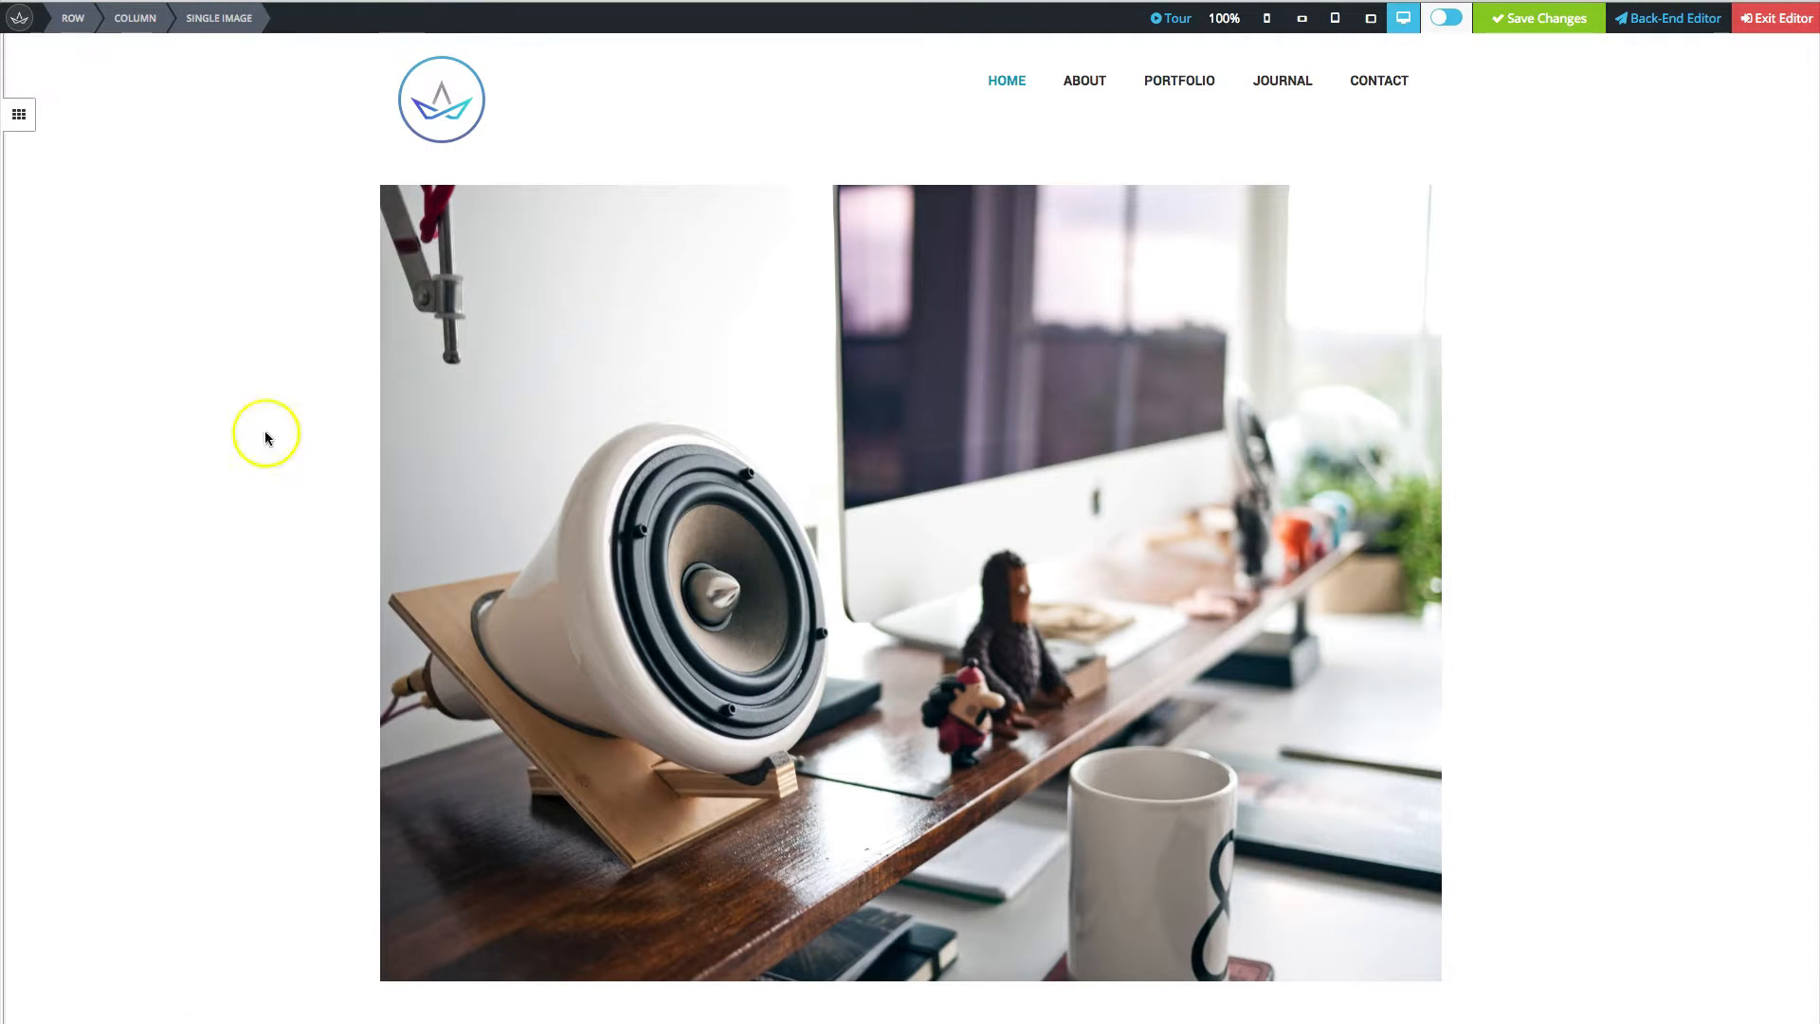
Add a one-column row below the image and insert a Title element in it.
{"action": "scroll", "coordinate": [1668, 508], "scroll_direction": "down", "scroll_amount": 2}
{"action": "left_click", "coordinate": [1673, 512]}
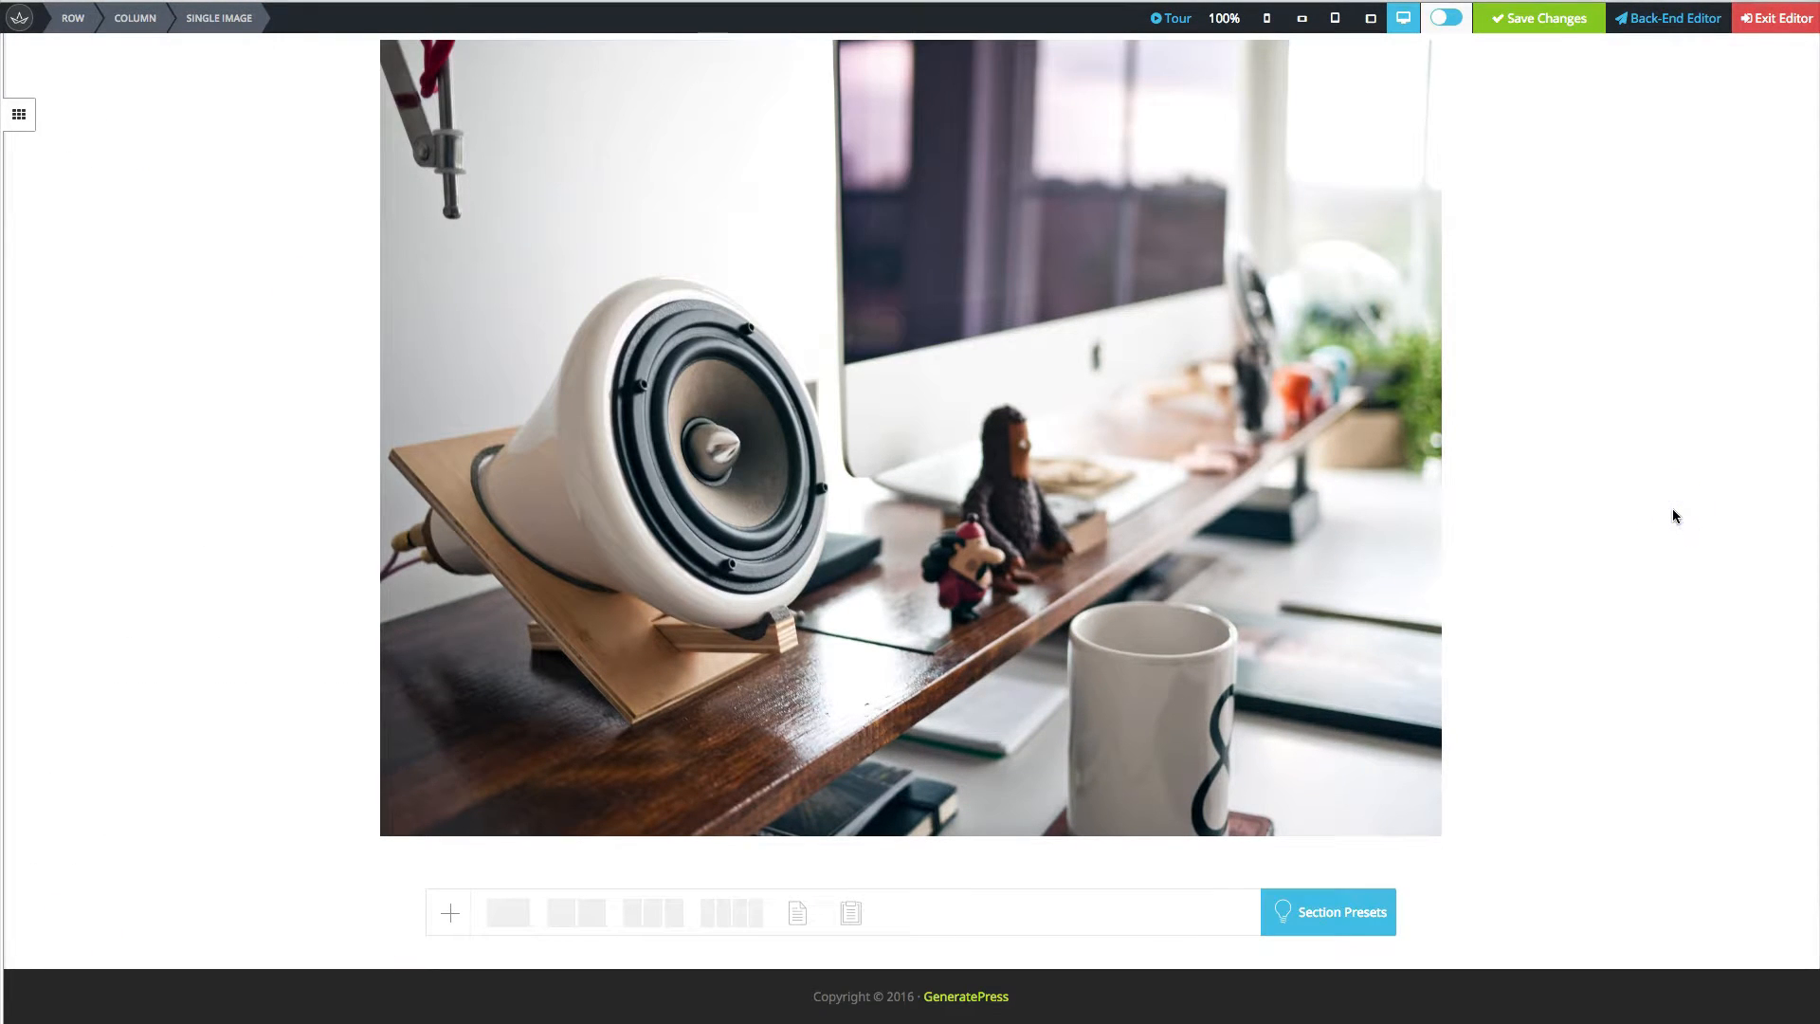
{"action": "left_click", "coordinate": [516, 915]}
{"action": "left_click", "coordinate": [909, 870]}
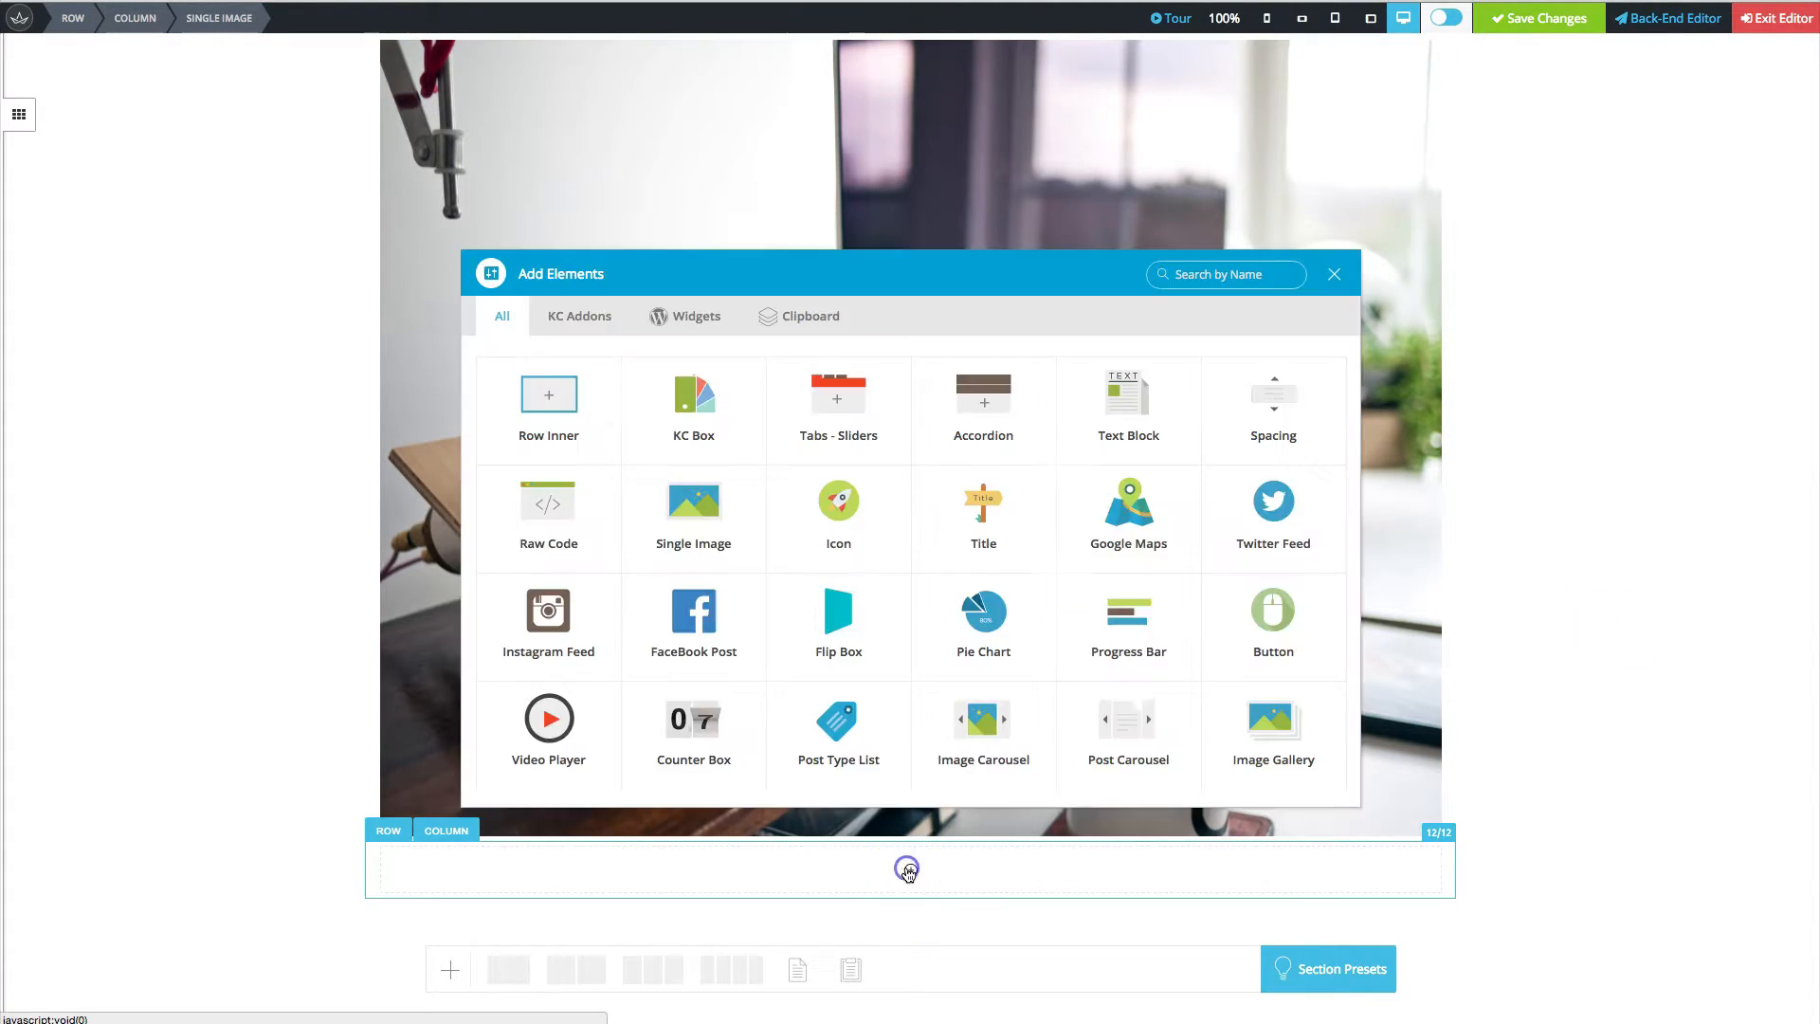
{"action": "left_click", "coordinate": [1010, 528]}
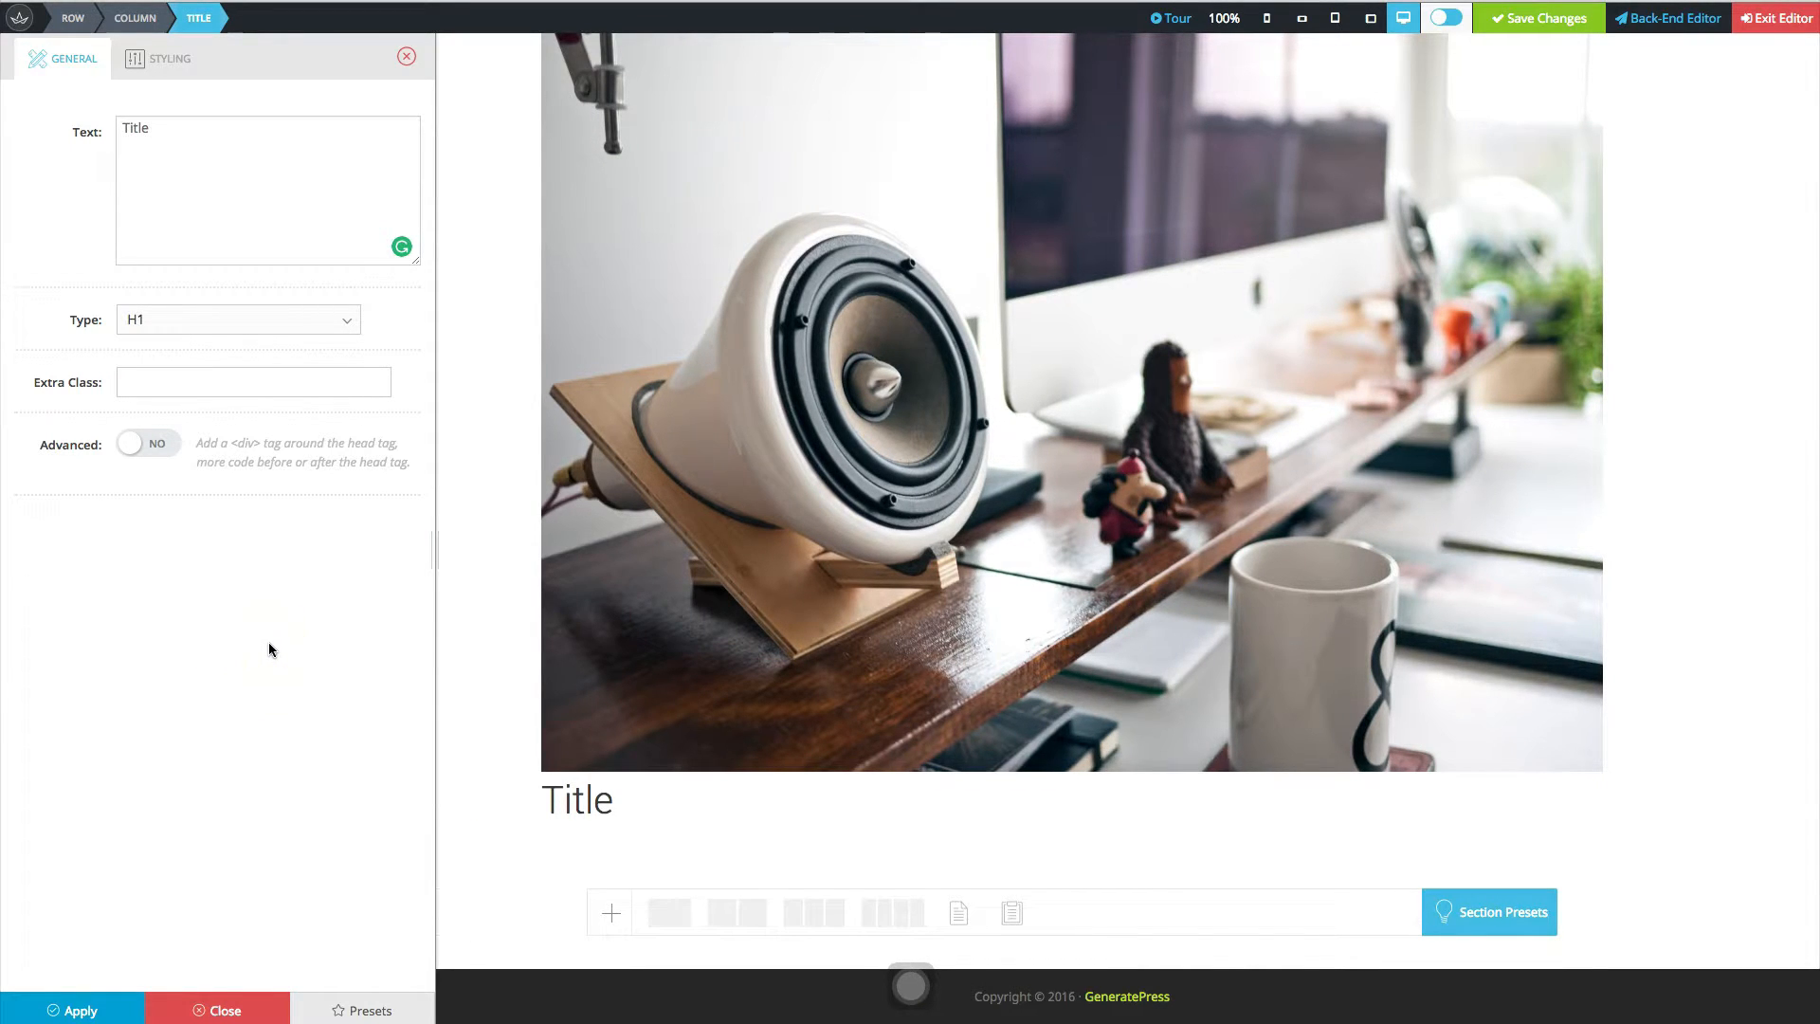
Replace the title's placeholder text with "This is just some text" and close its settings.
{"action": "left_click", "coordinate": [114, 127]}
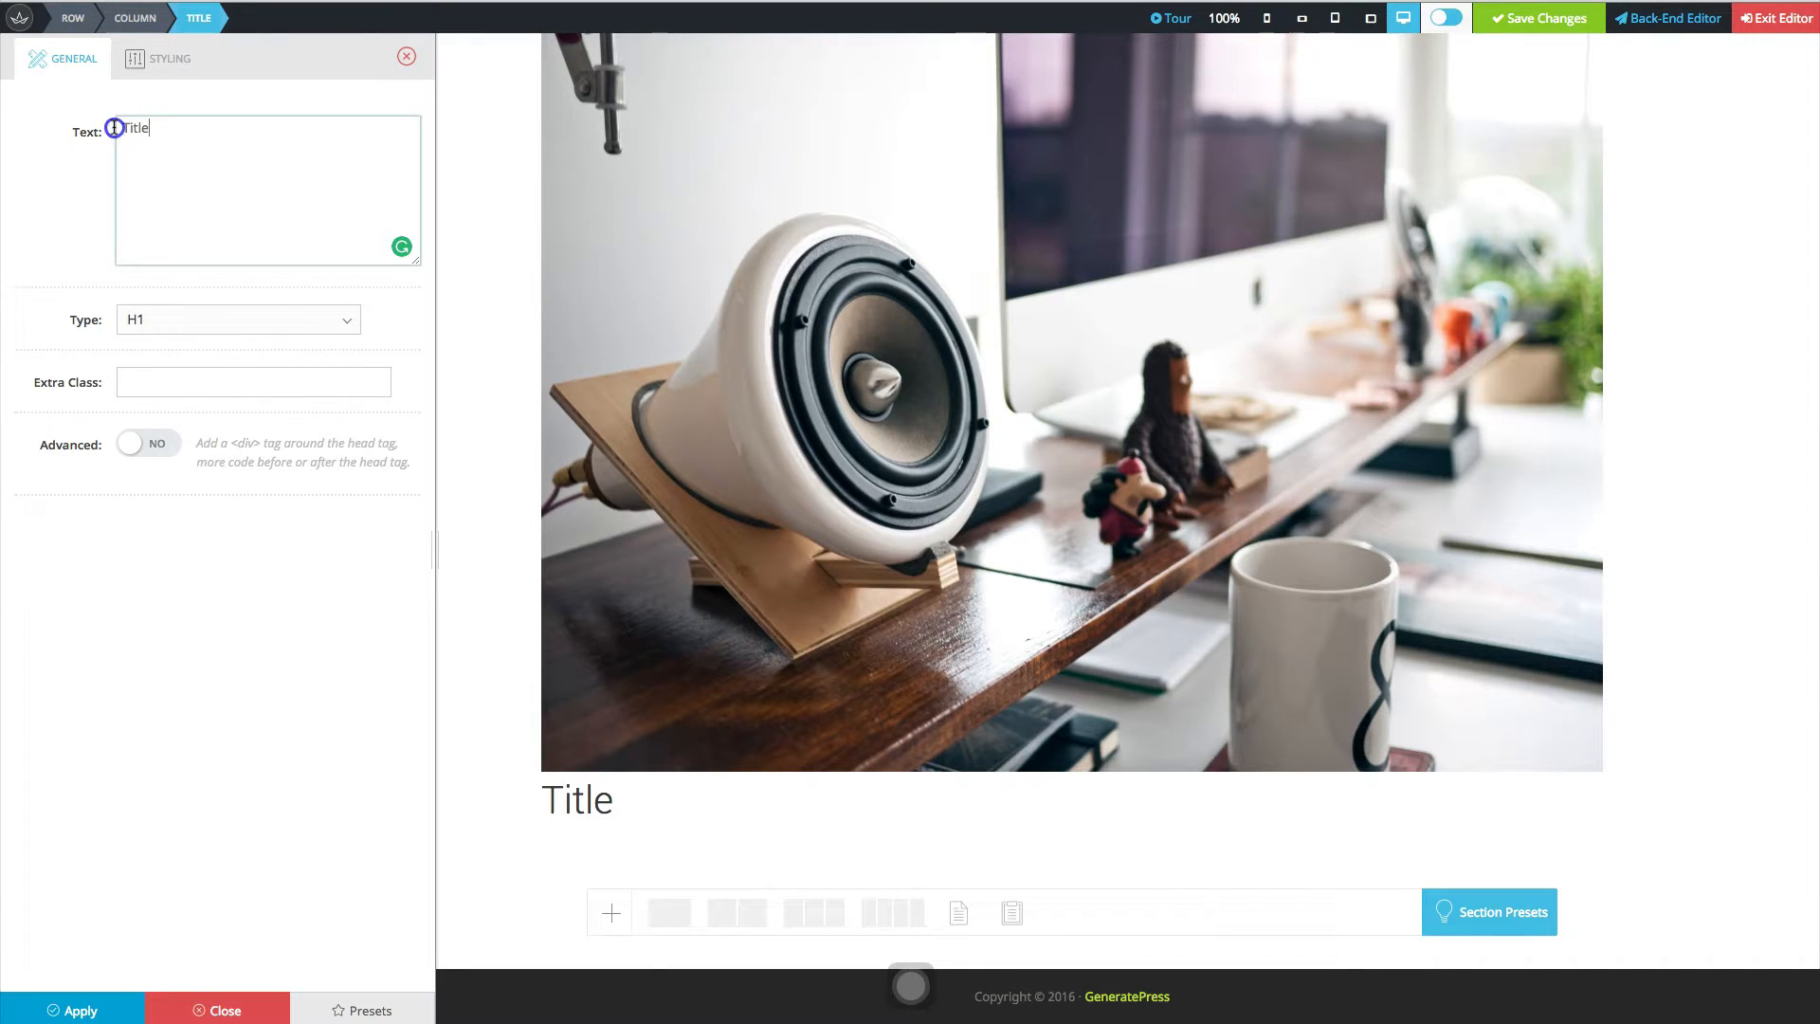
{"action": "double_click", "coordinate": [115, 127]}
{"action": "key", "text": "BackSpace"}
{"action": "type", "text": "This i"}
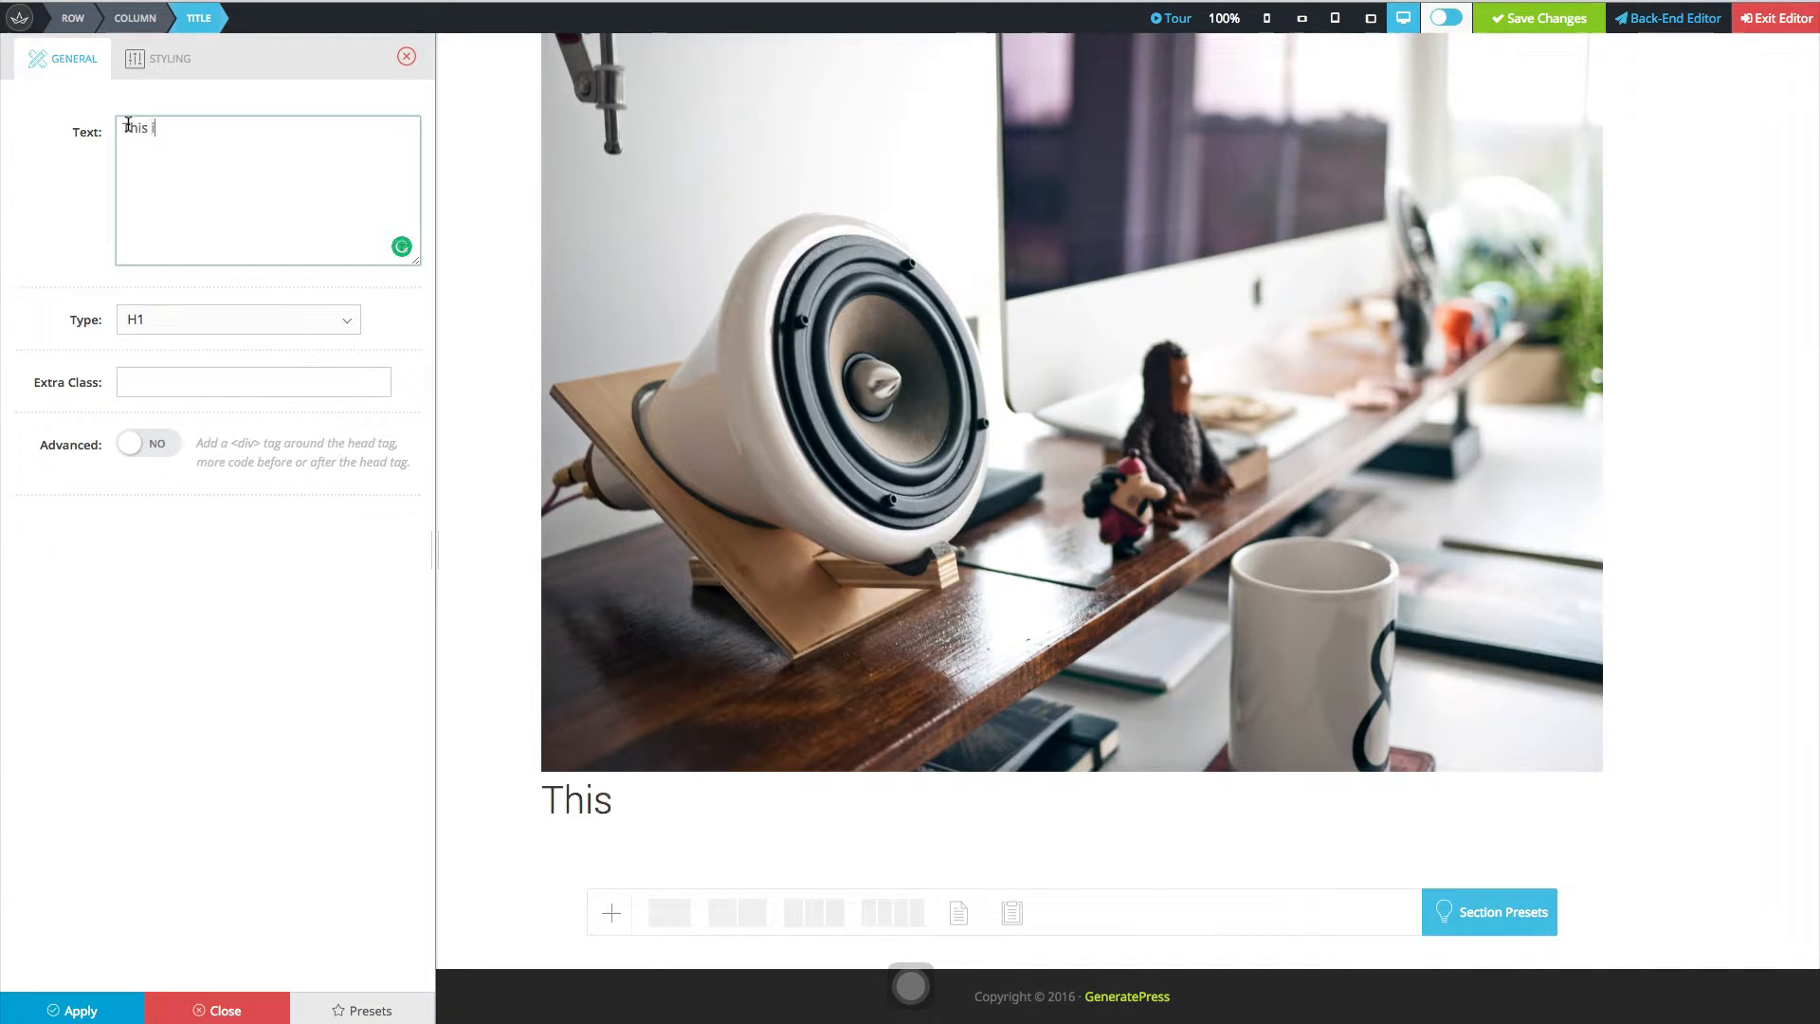
{"action": "type", "text": "s just dome t"}
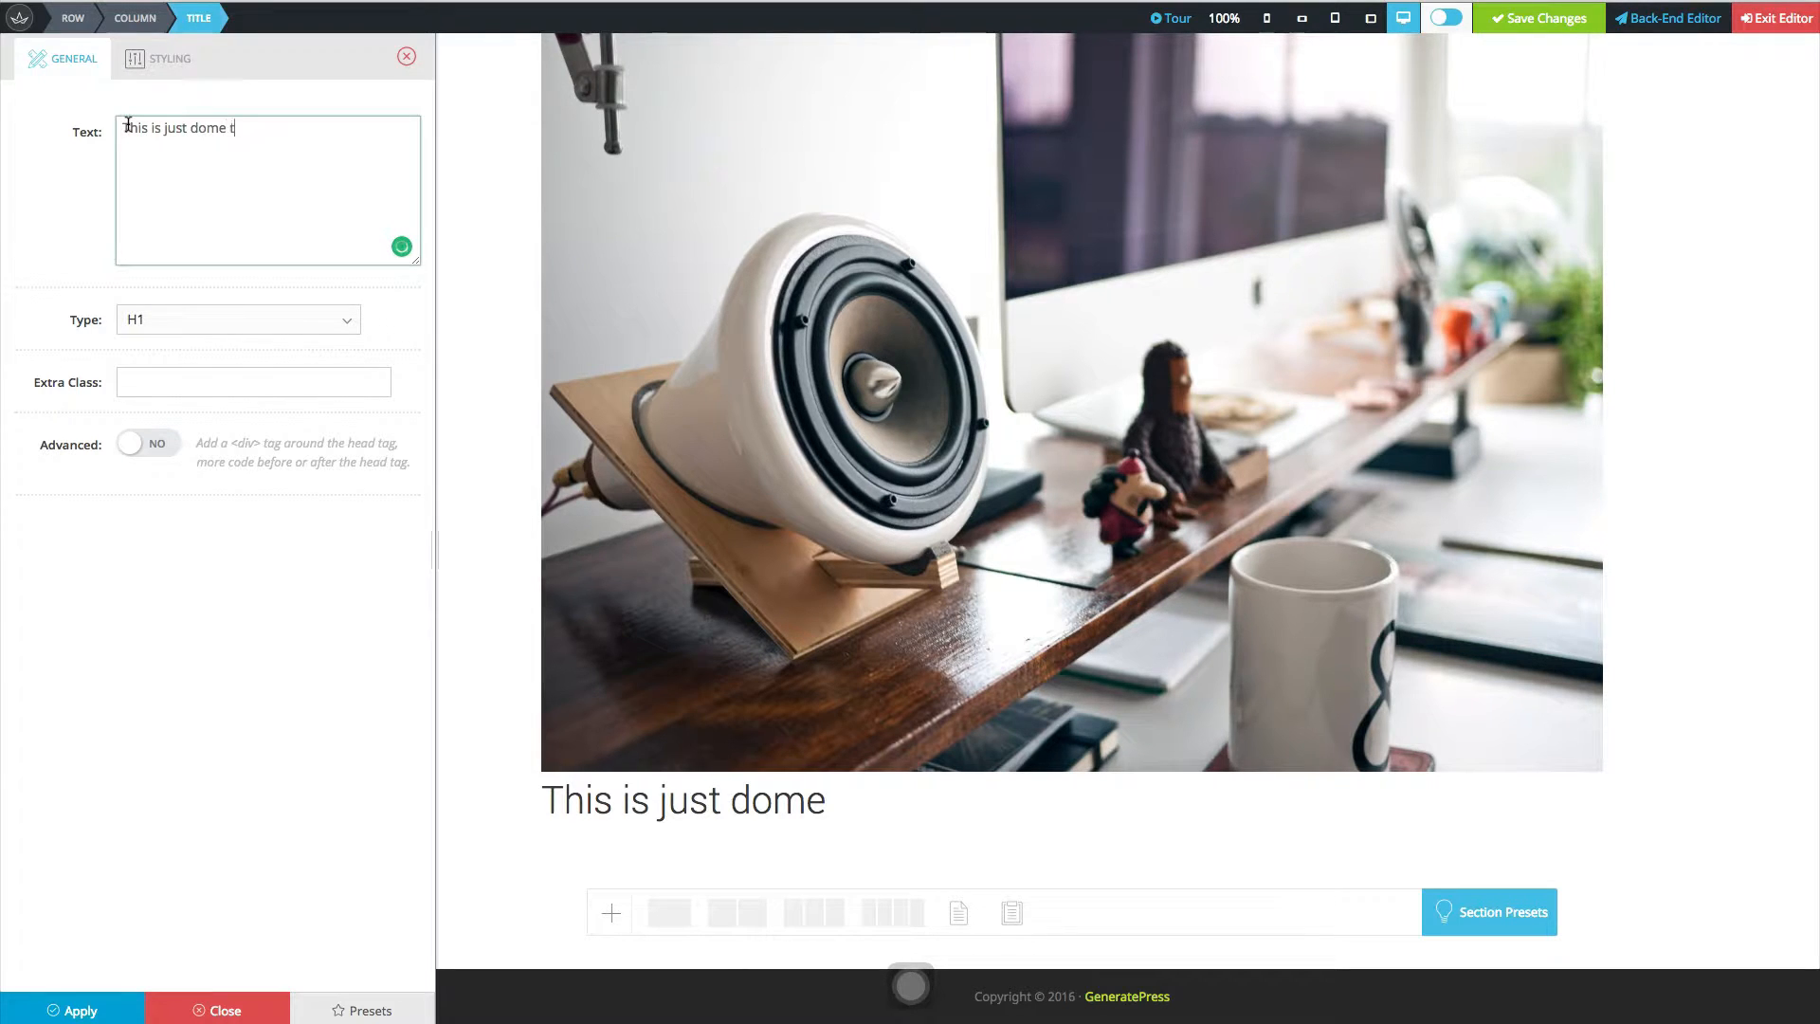
{"action": "type", "text": "ext"}
{"action": "left_click", "coordinate": [197, 127]}
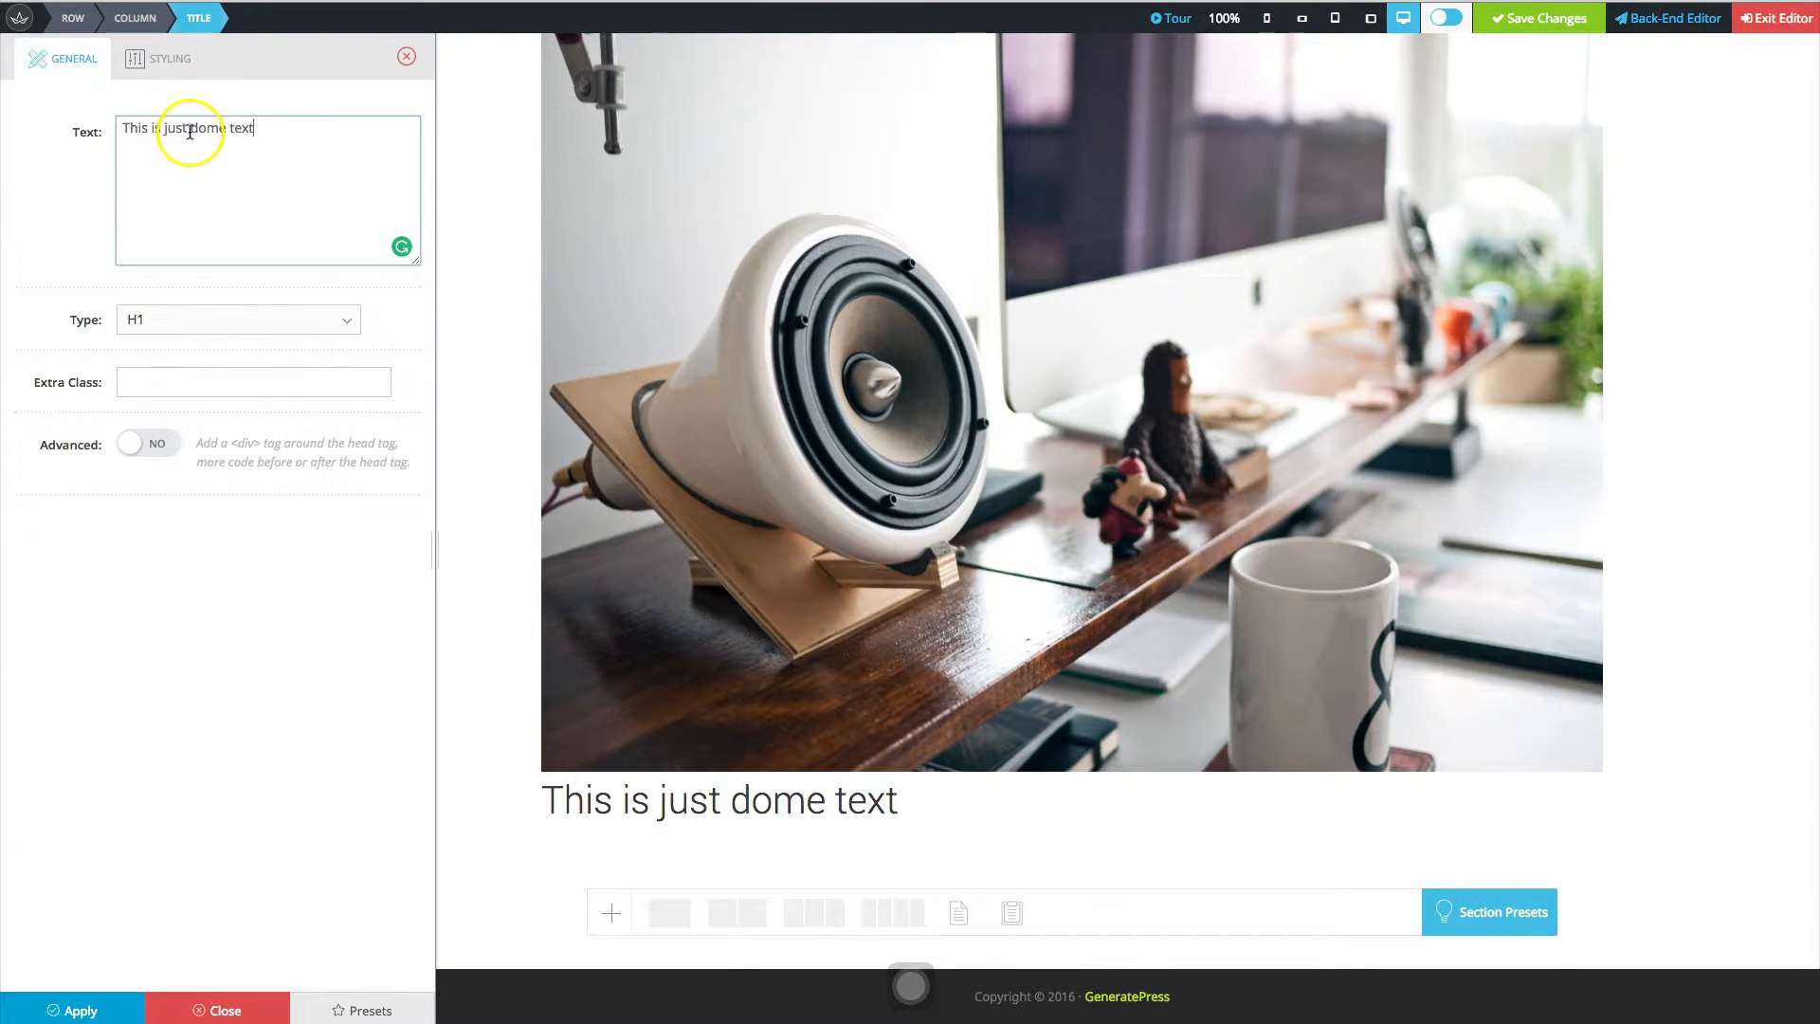
{"action": "key", "text": "BackSpace"}
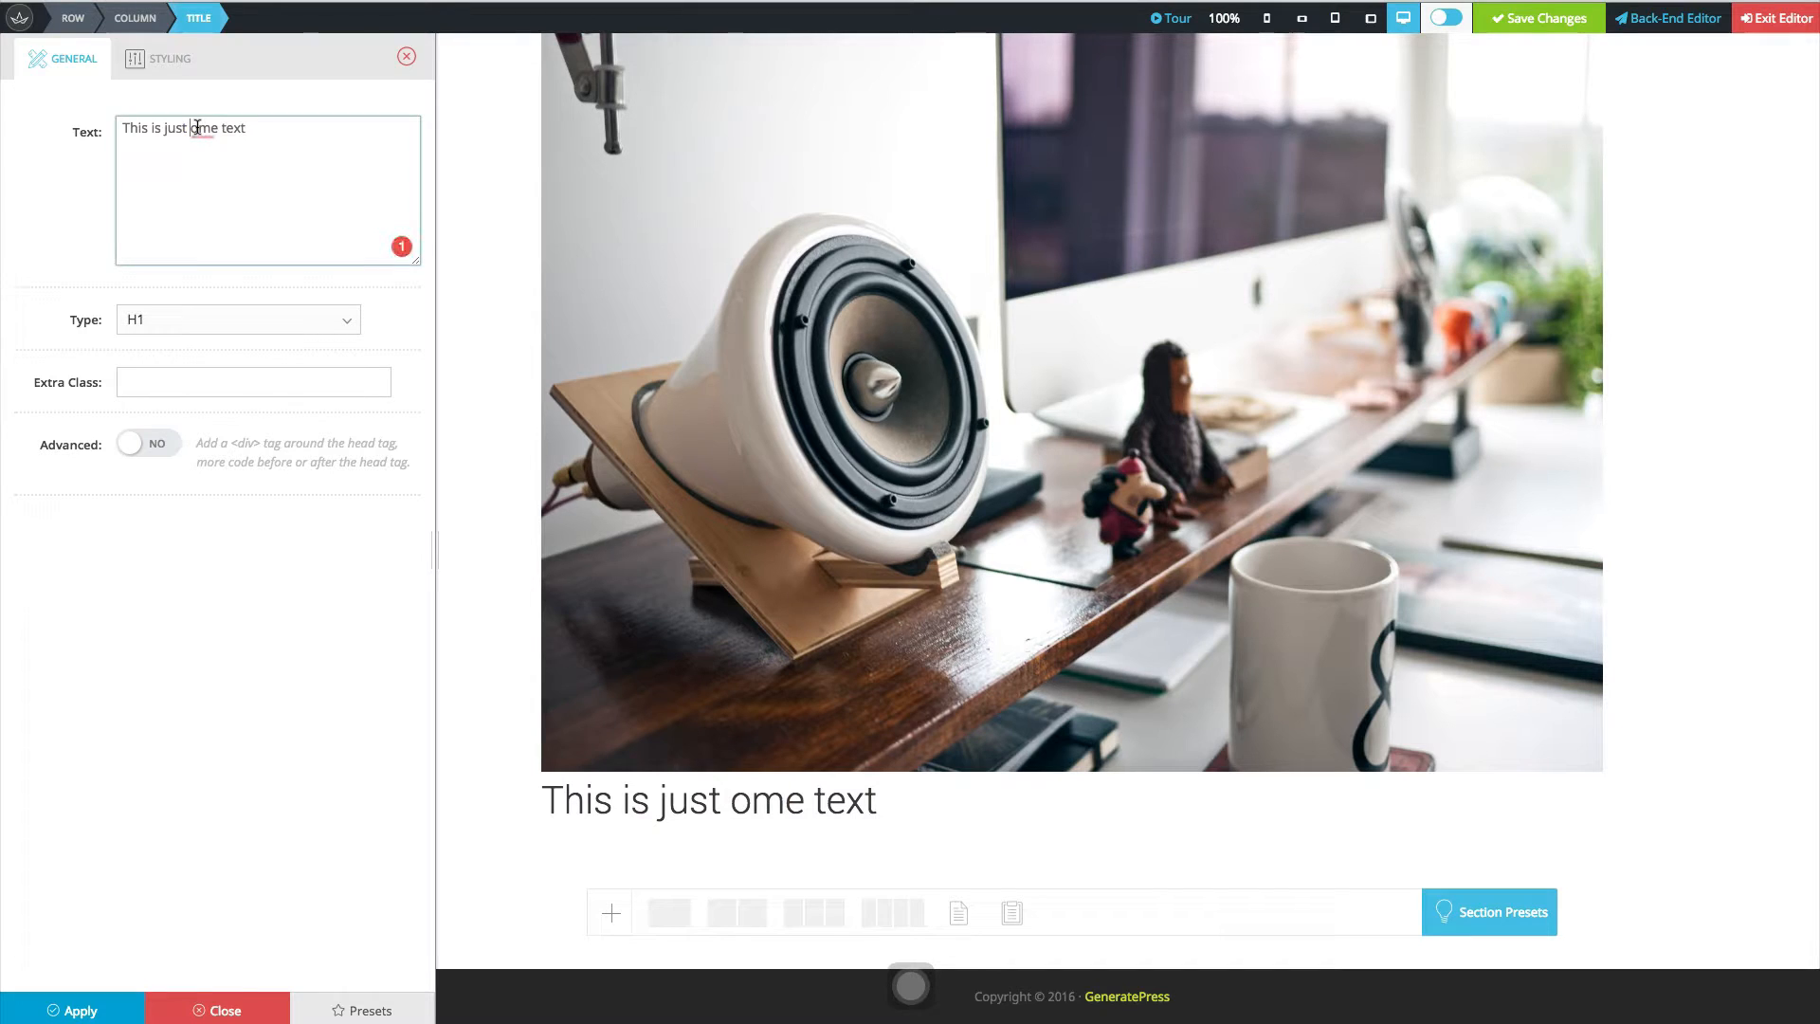
{"action": "type", "text": "s"}
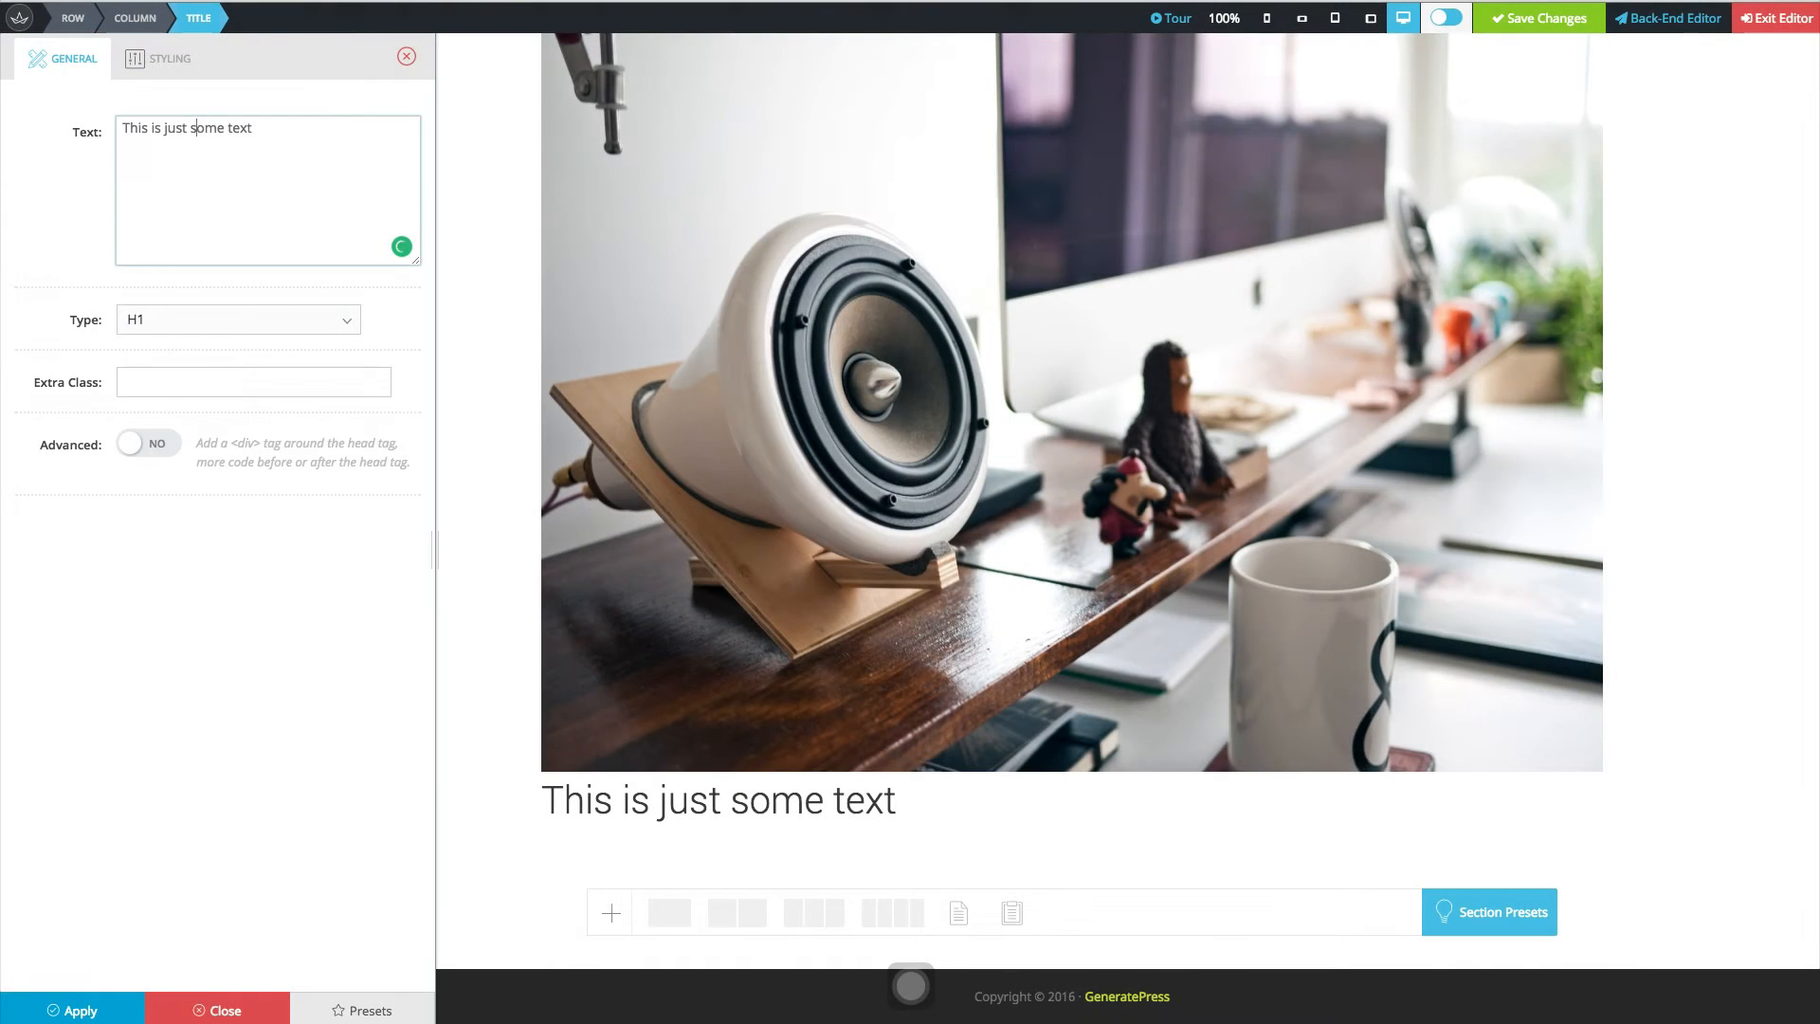
{"action": "left_click", "coordinate": [1667, 765]}
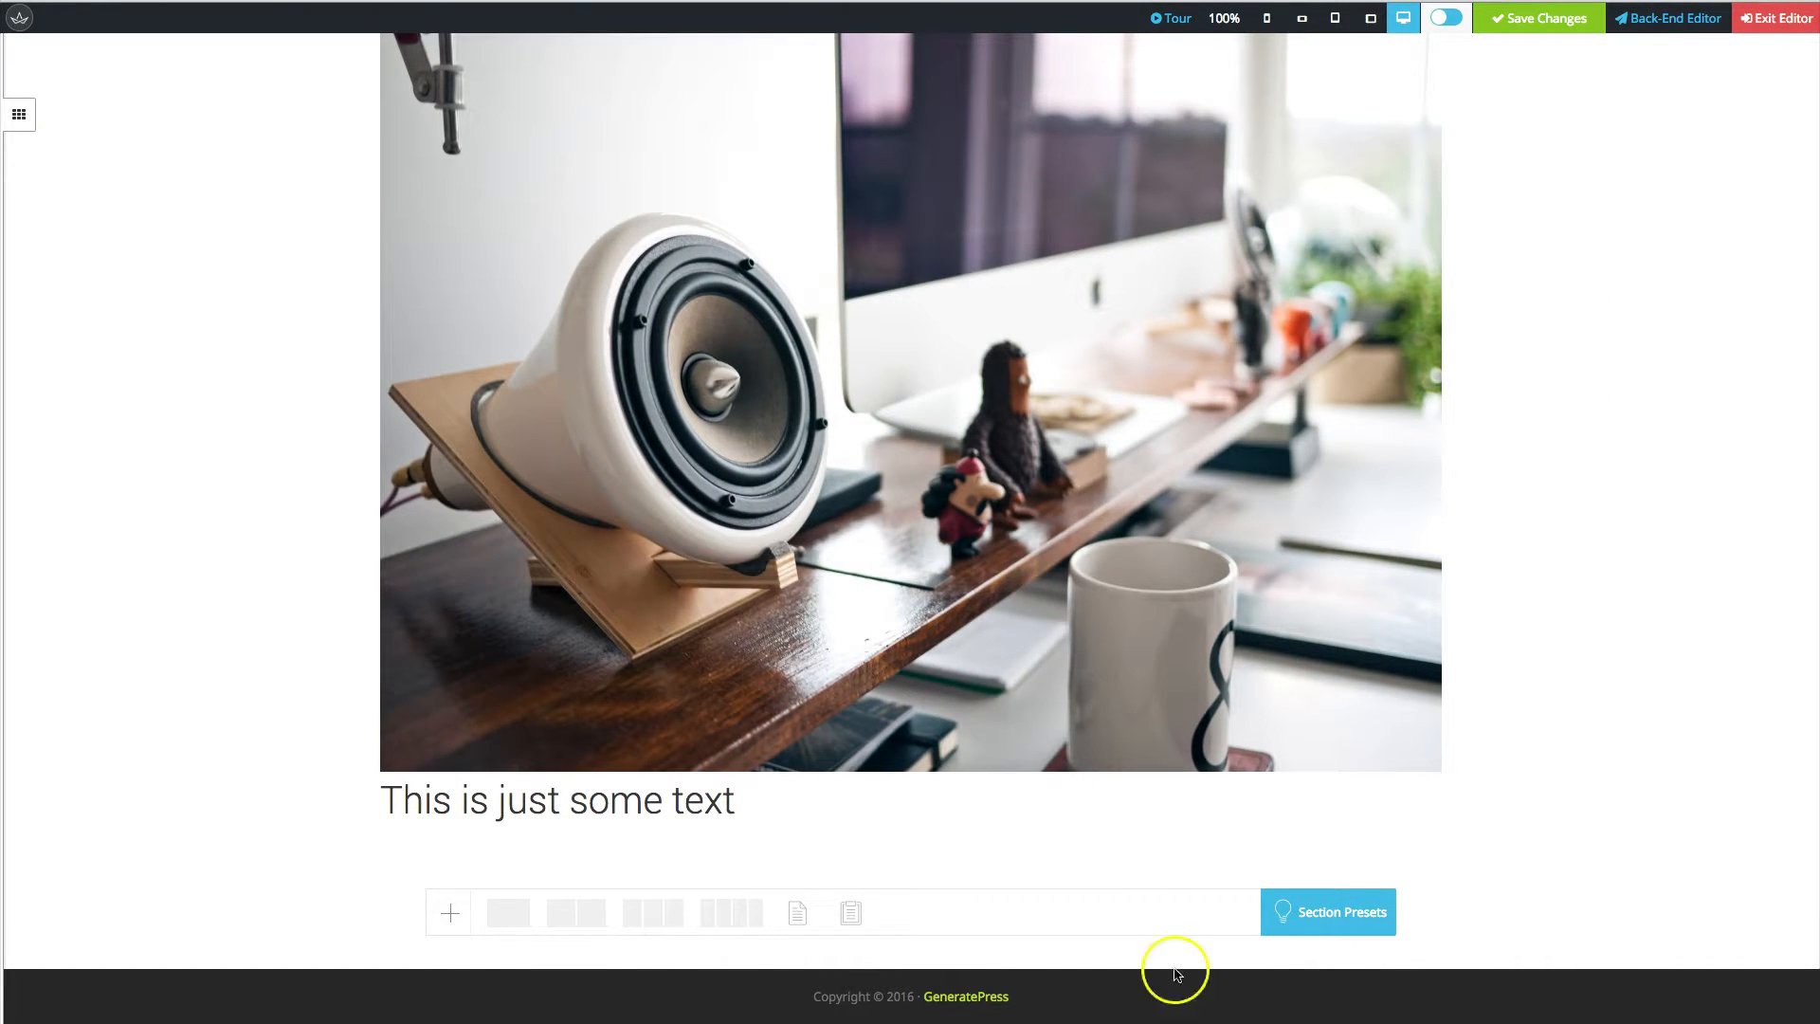
Add a three-column row below the title and widen its first column to about 44%.
{"action": "left_click", "coordinate": [652, 925]}
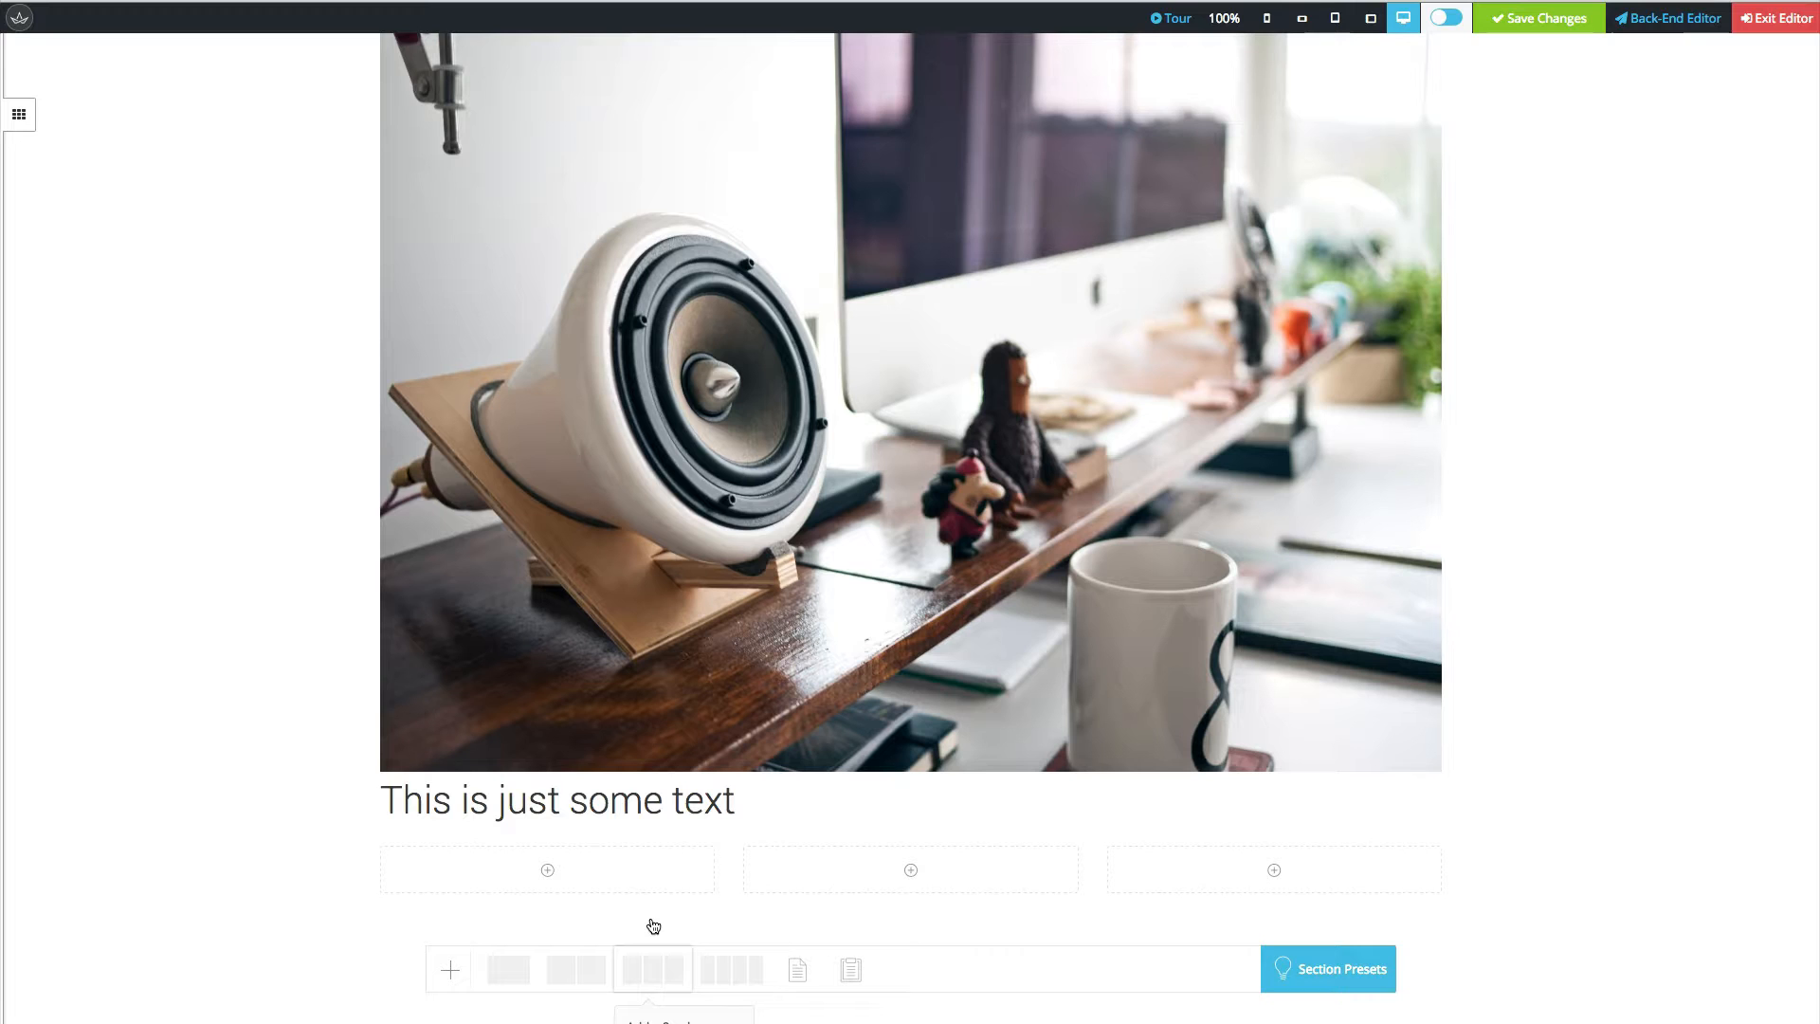
{"action": "left_click", "coordinate": [716, 879]}
{"action": "left_click_drag", "start_coordinate": [726, 873], "coordinate": [842, 871]}
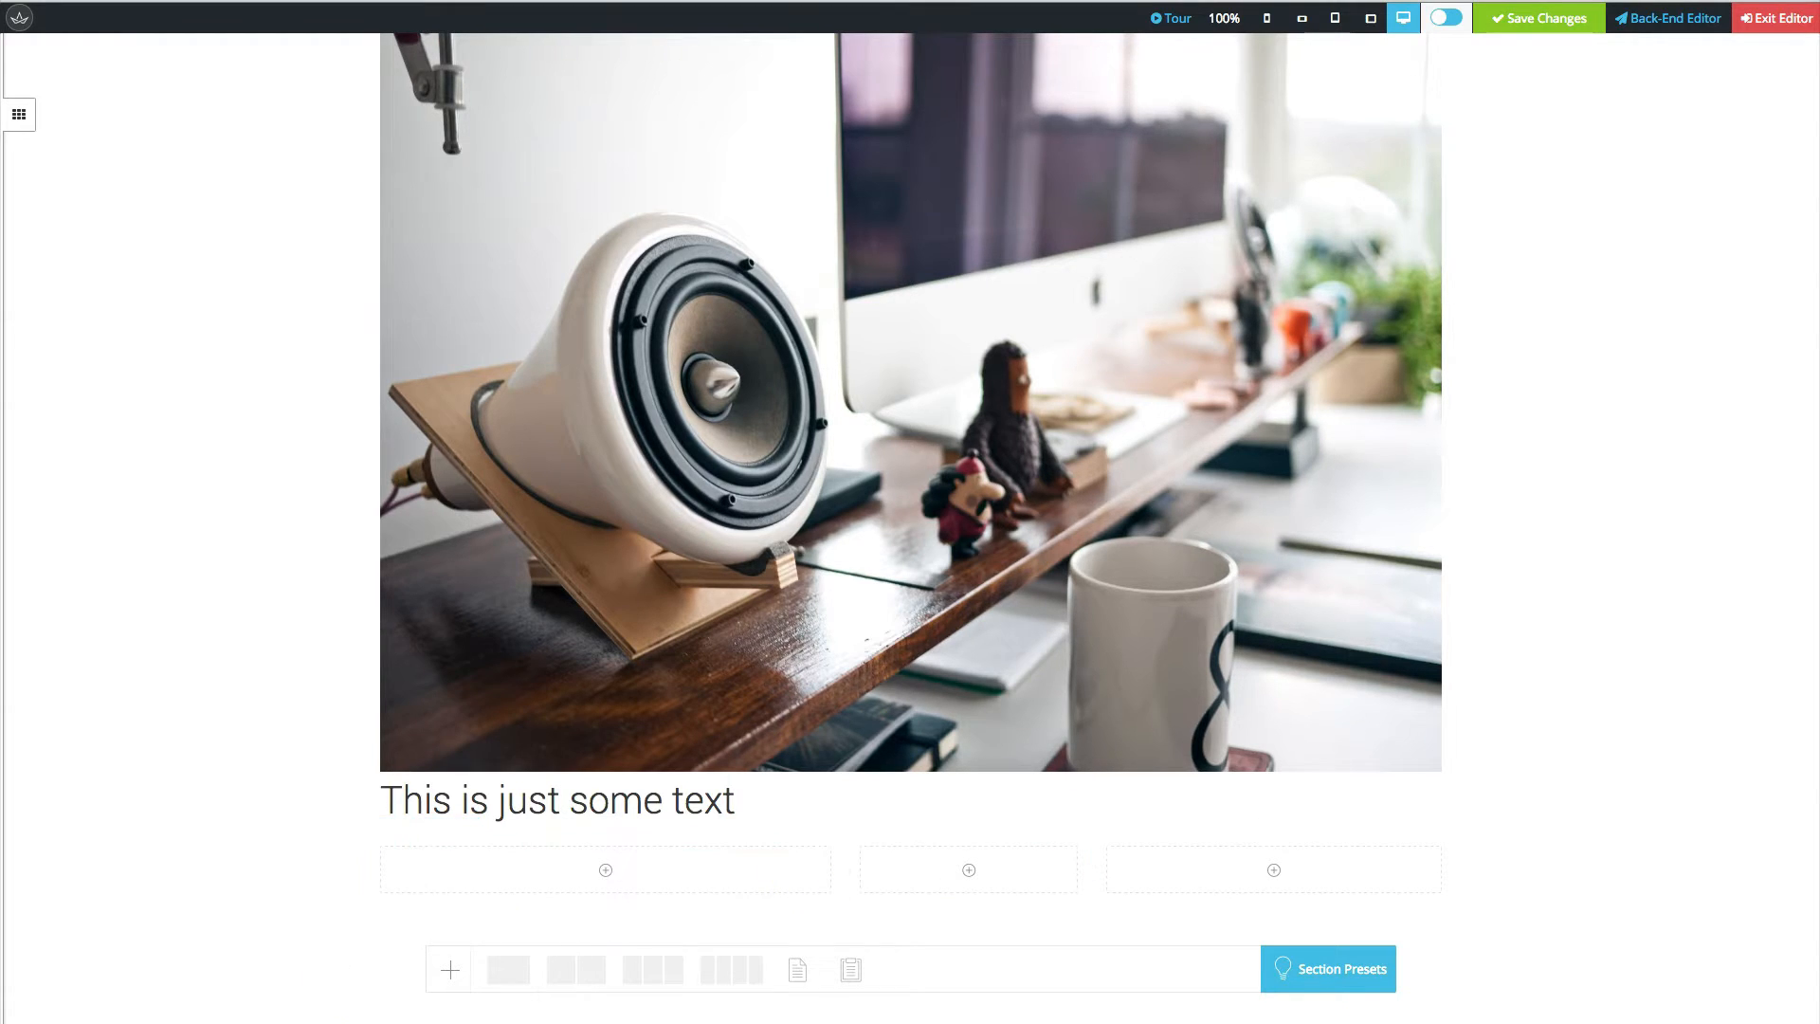
{"action": "left_click", "coordinate": [846, 845]}
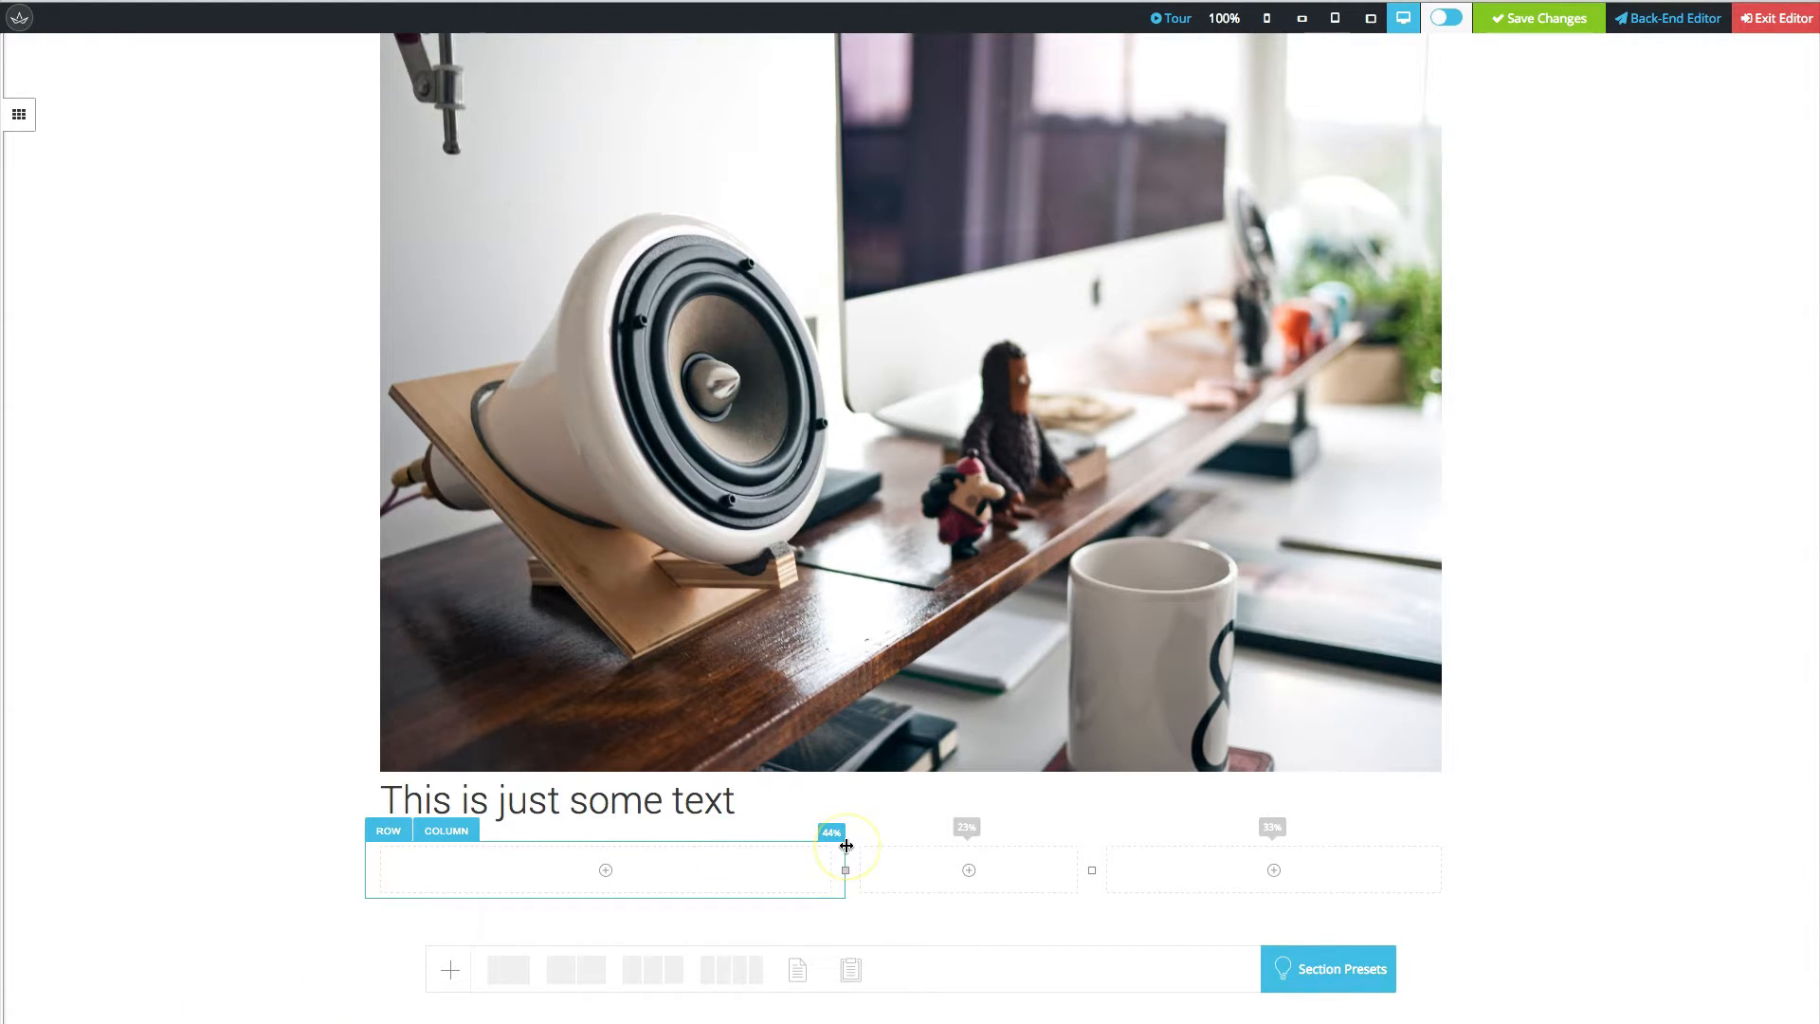
Add a Text Block to the first column and replace its sample text with a filler paragraph starting "Nullam id dolor id nibh ultricies".
{"action": "left_click", "coordinate": [608, 867]}
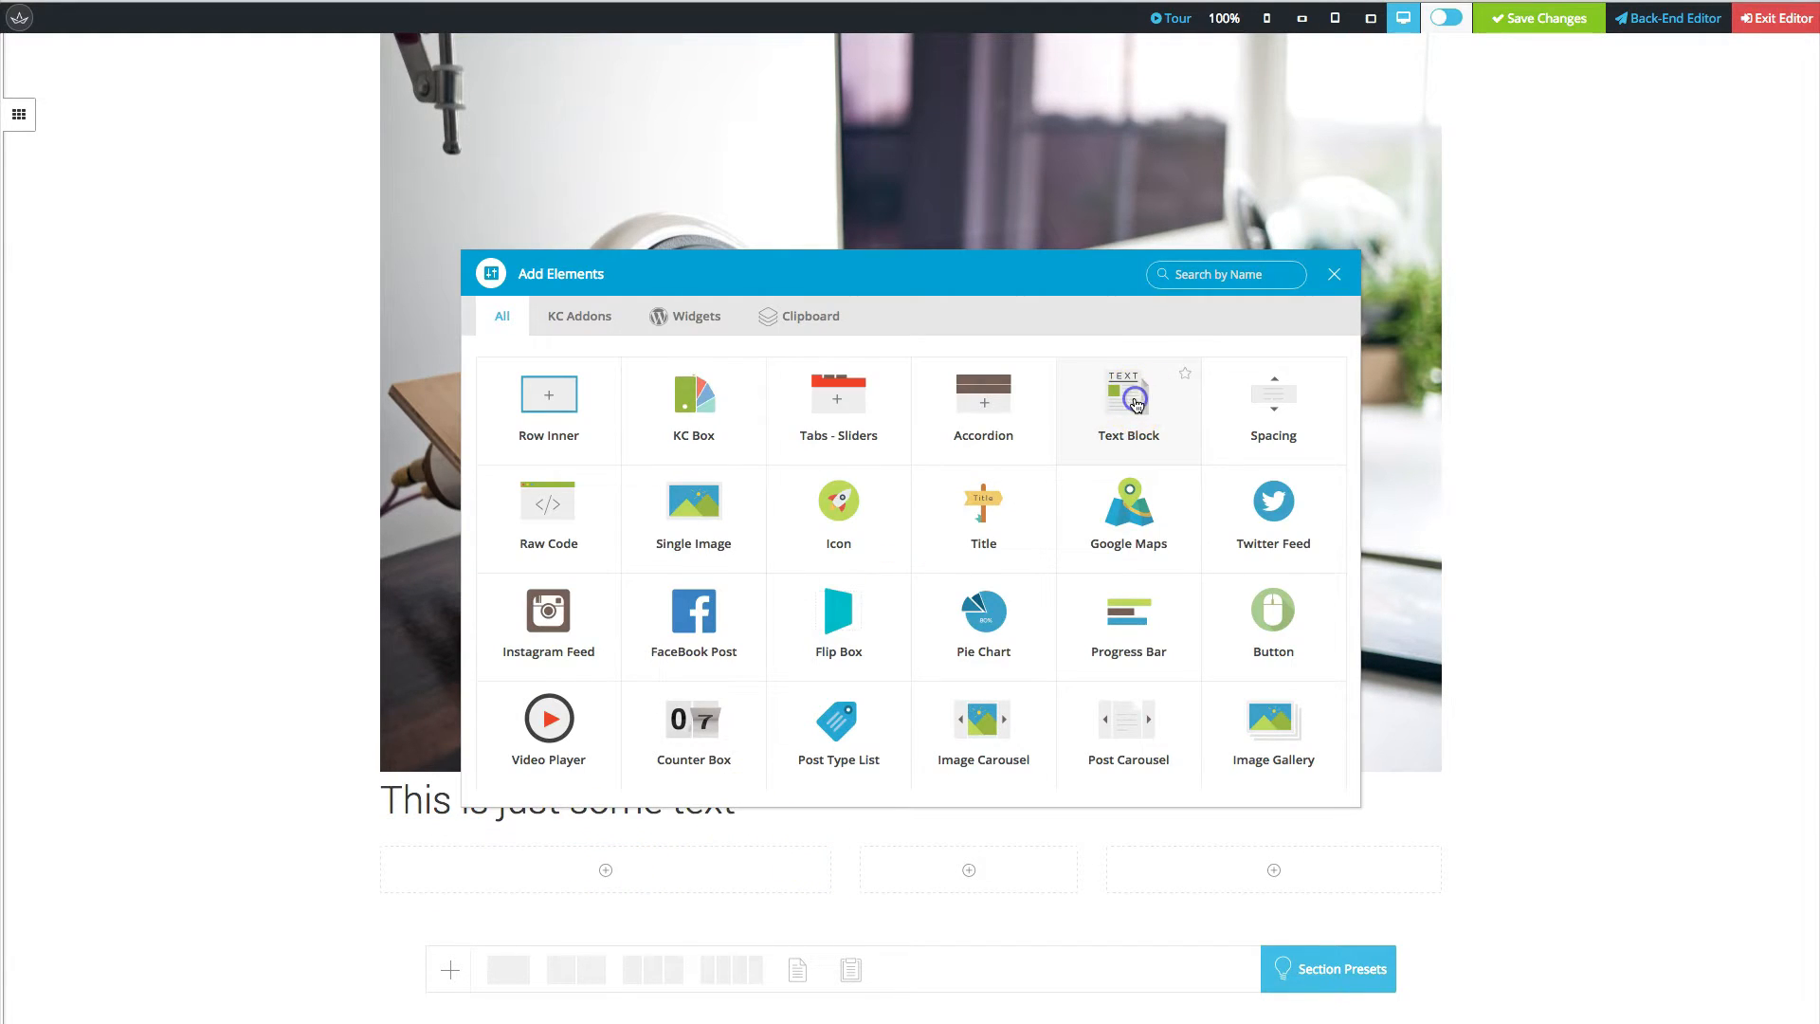
{"action": "left_click", "coordinate": [1135, 406]}
{"action": "triple_click", "coordinate": [133, 292]}
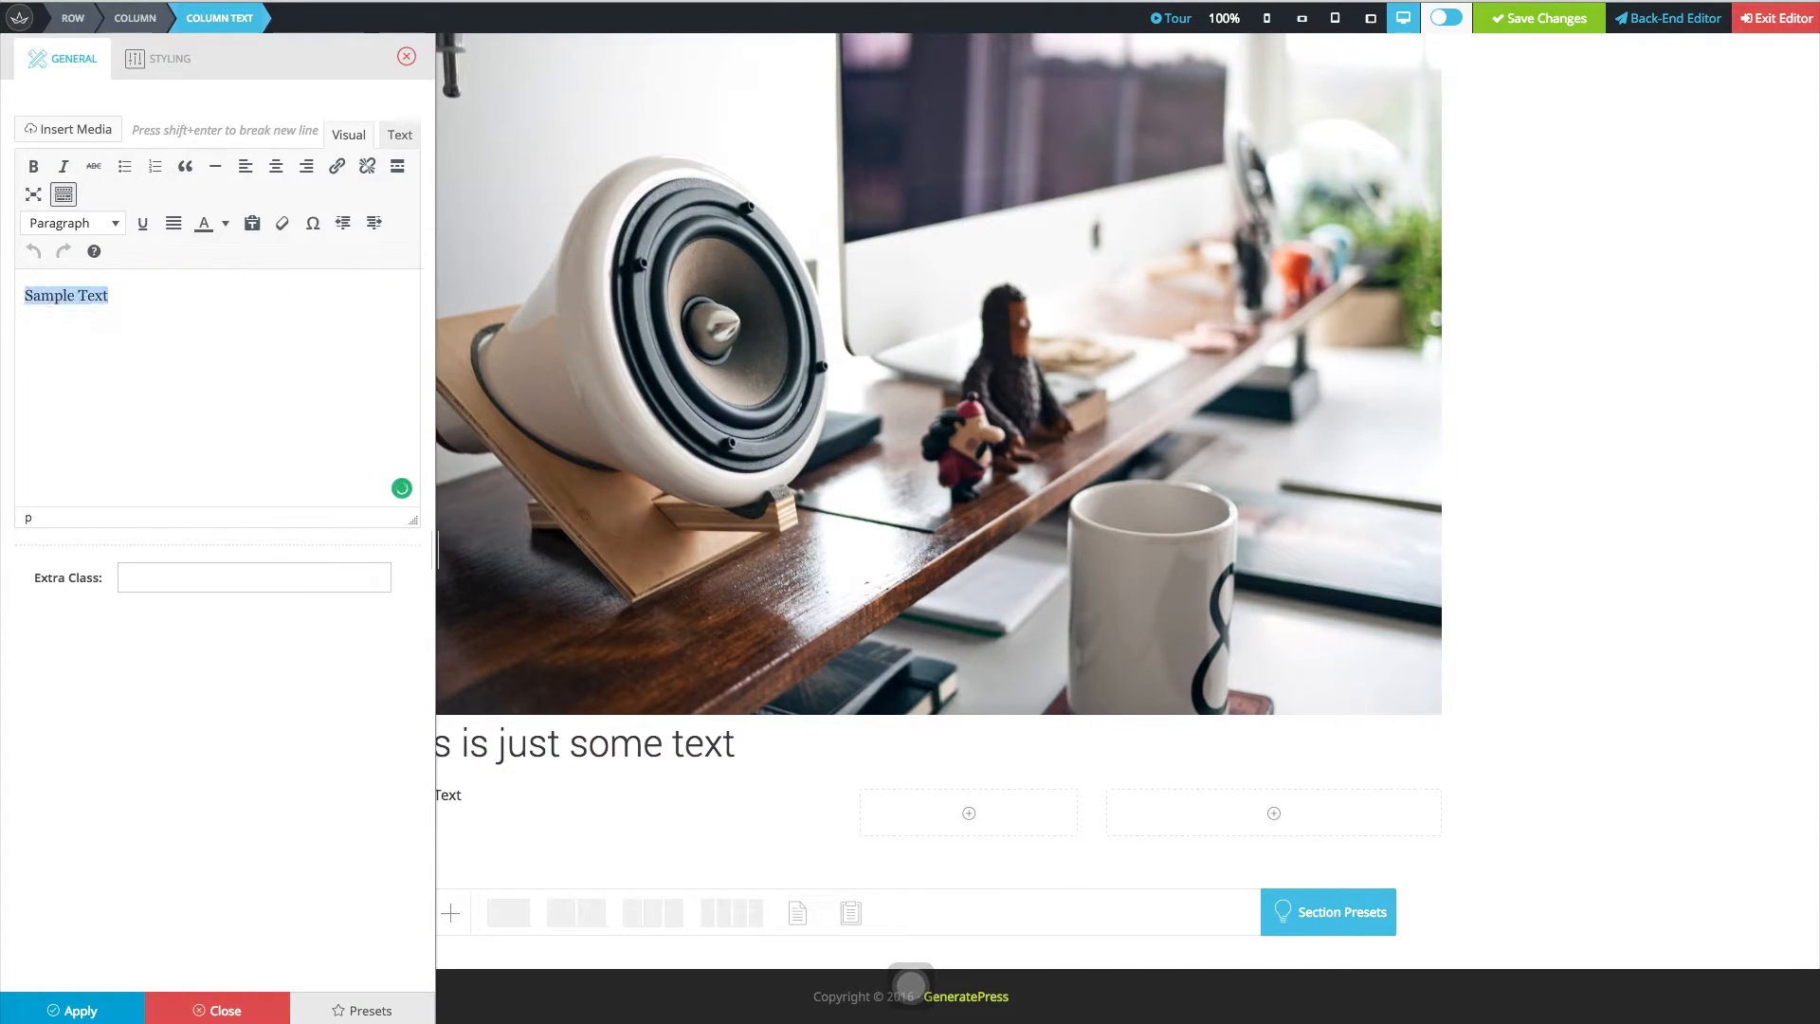
{"action": "type", "text": "Nullam id dolor id nibh ultricies vehicula ut id elit. Donec id elit non mi porta gravida at eget metus. Integer posuere erat a ante venenatis dapibus posuere velit aliquet. Praesent commodo cursus magna, vel scelerisque nisl consectetur et. Donec id elit non mi porta gravida at eget metus. Vestibulum id ligula porta felis euismod semper. Morbi leo risus, porta ac consectetur ac, vestibulum at eros. Maecenas faucibus mollis interdum. Maecenas faucibus mollis interdum."}
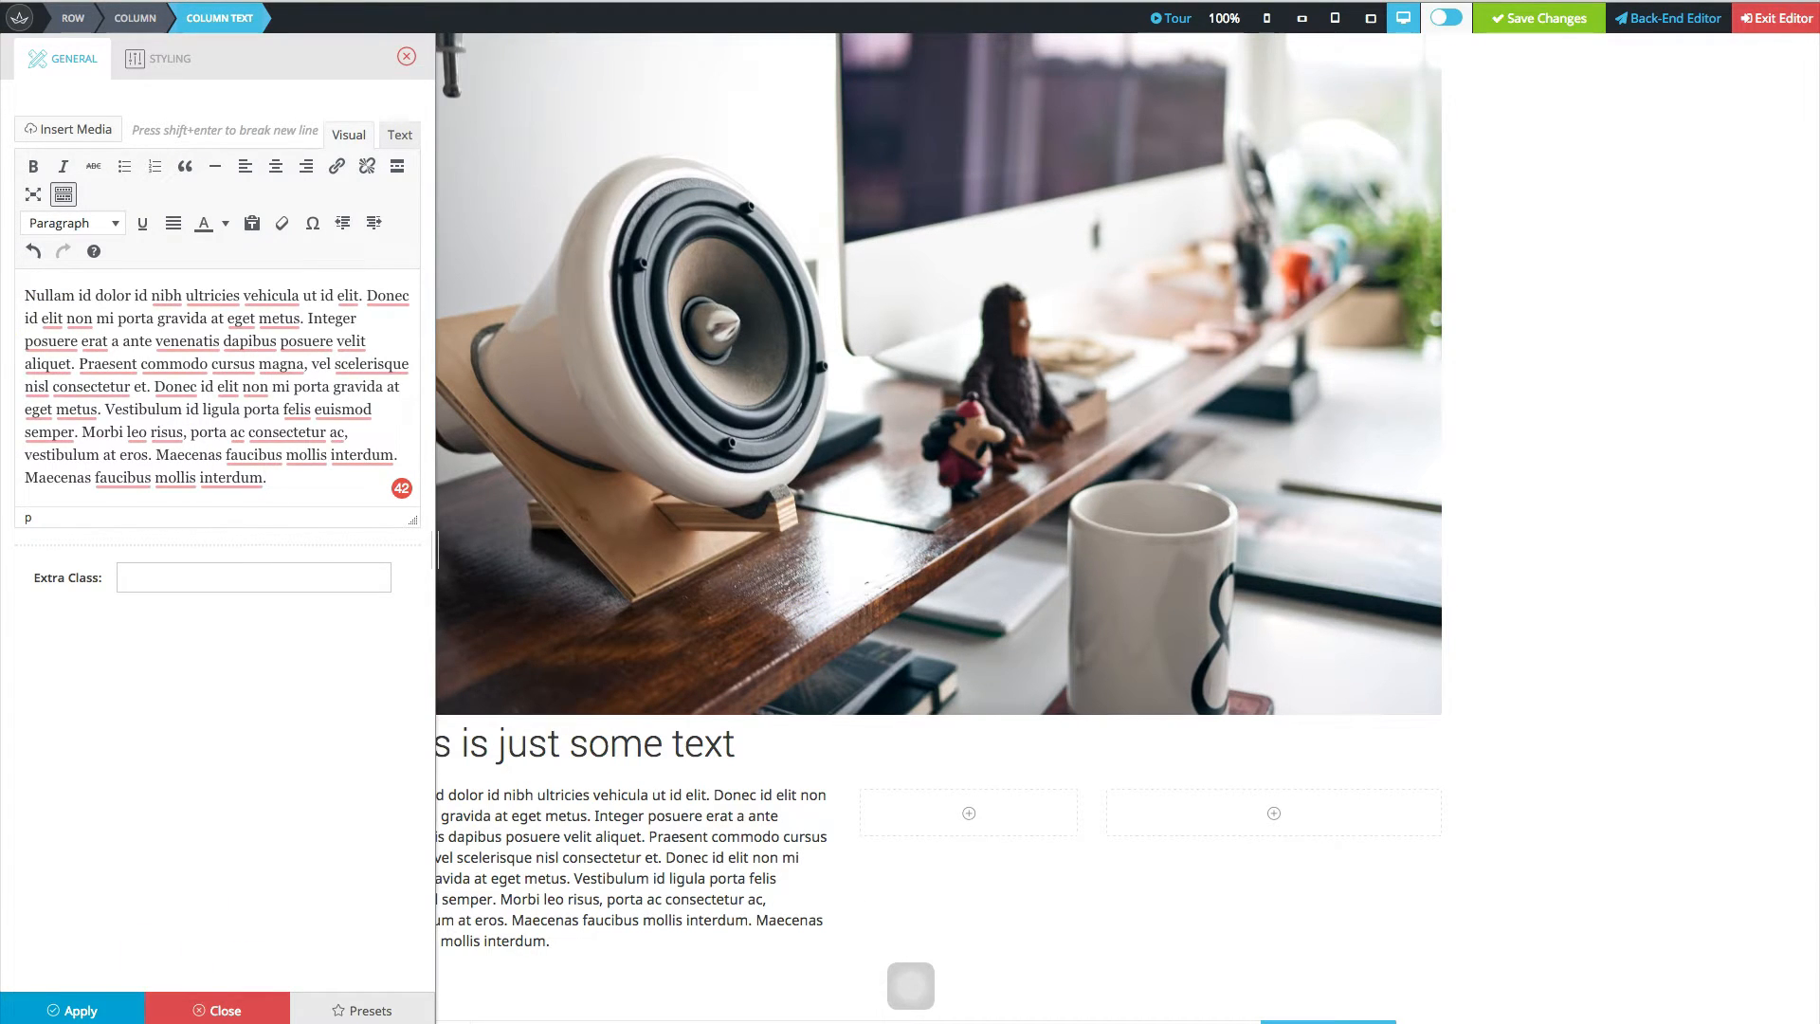
Apply the text block's new paragraph to the live view and close its settings.
{"action": "left_click", "coordinate": [76, 1010]}
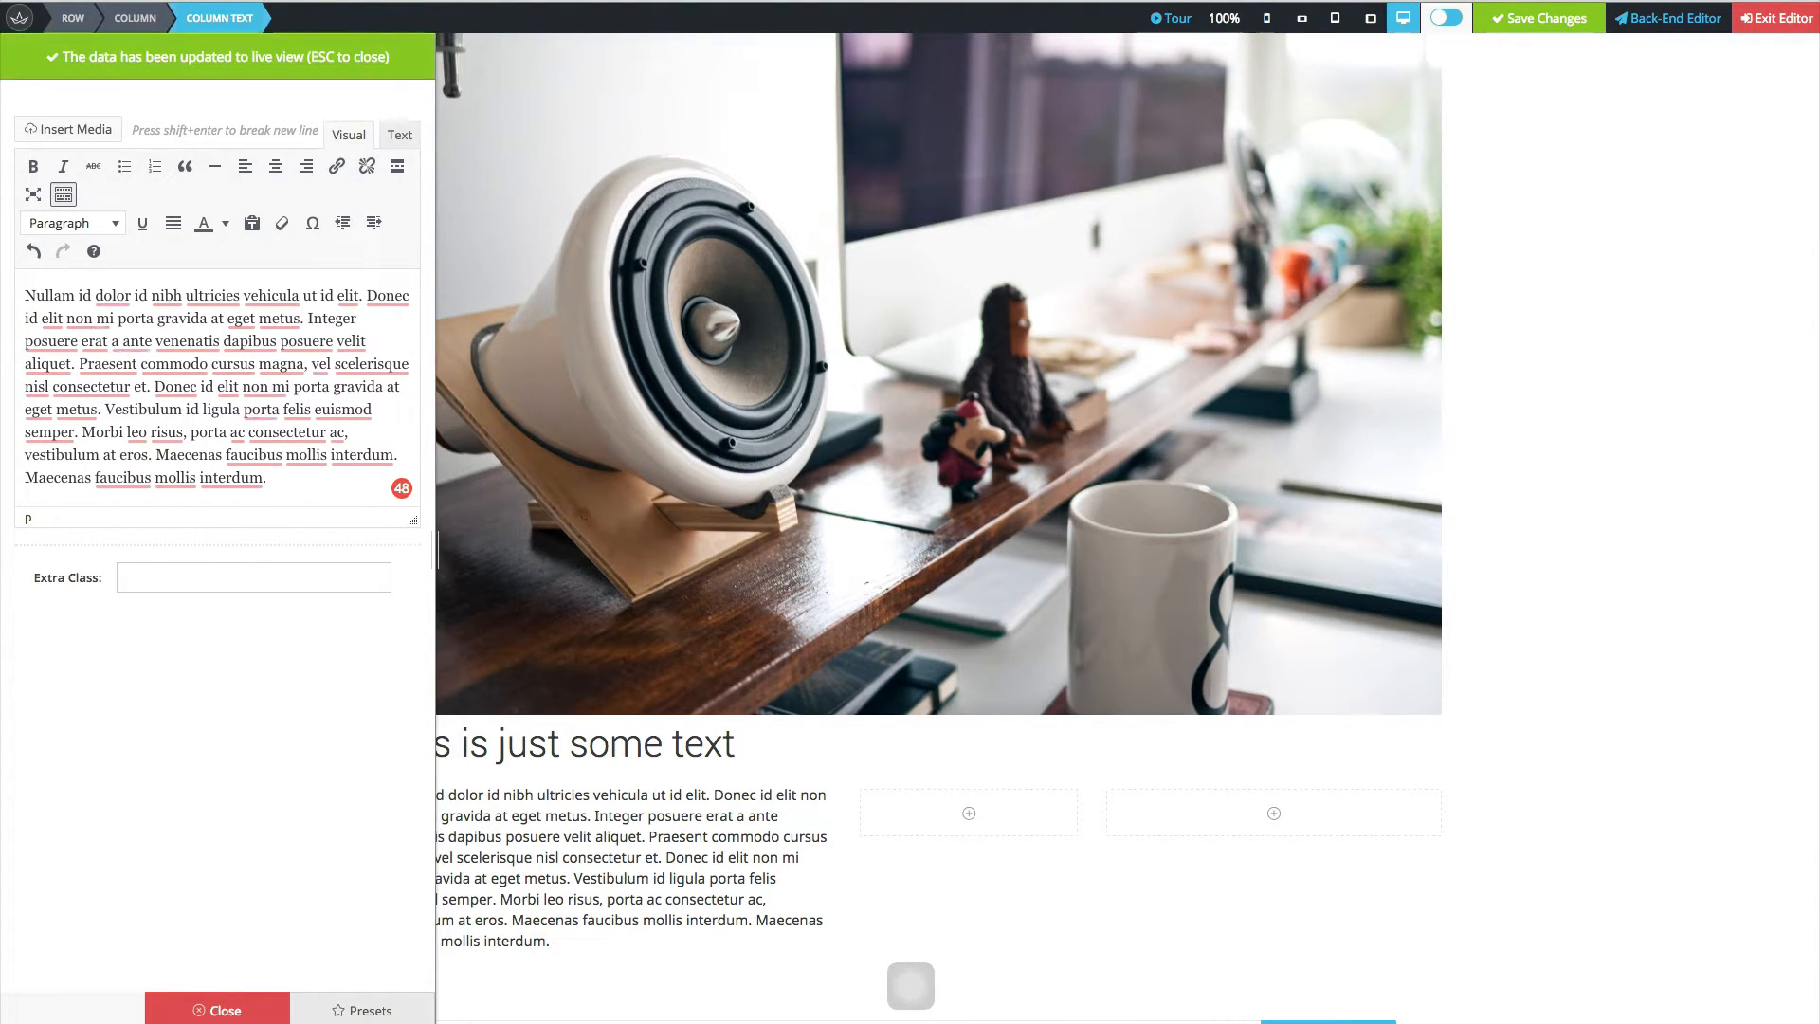
{"action": "key", "text": "Escape"}
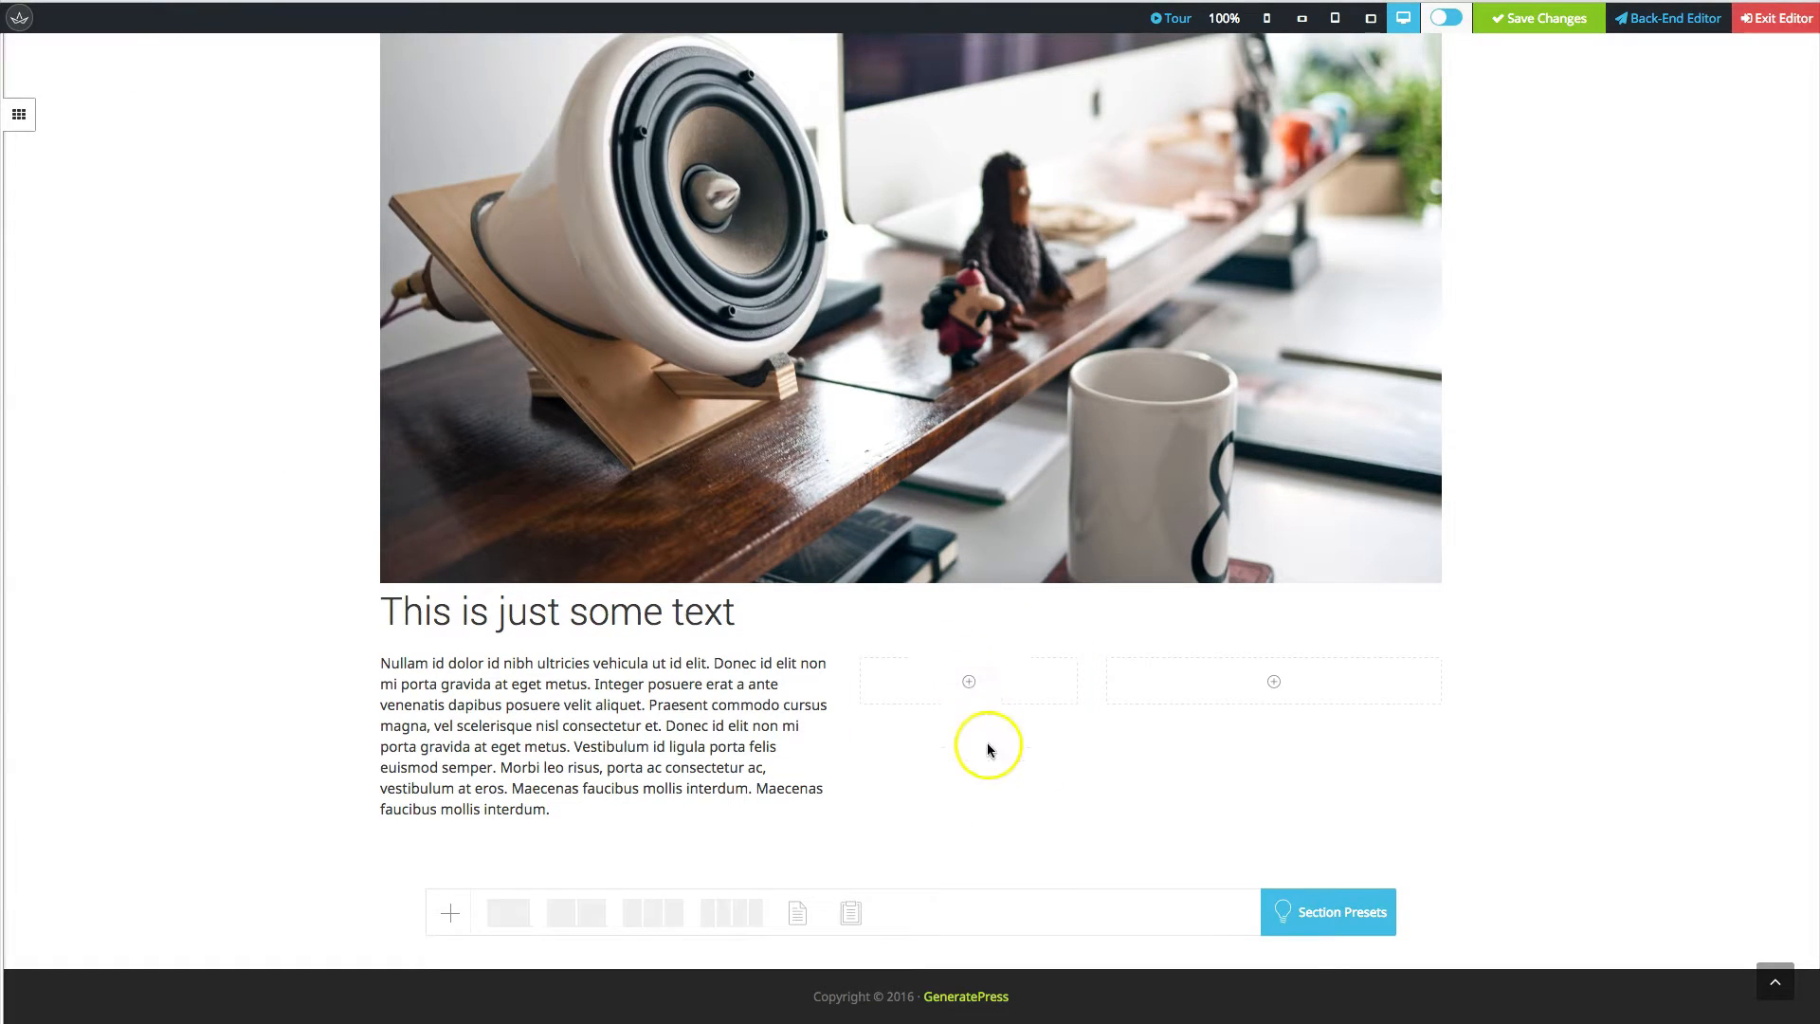
Add a Single Image element to the middle column using the "Discussing sketch" picture from the media library, and apply it.
{"action": "left_click", "coordinate": [967, 682]}
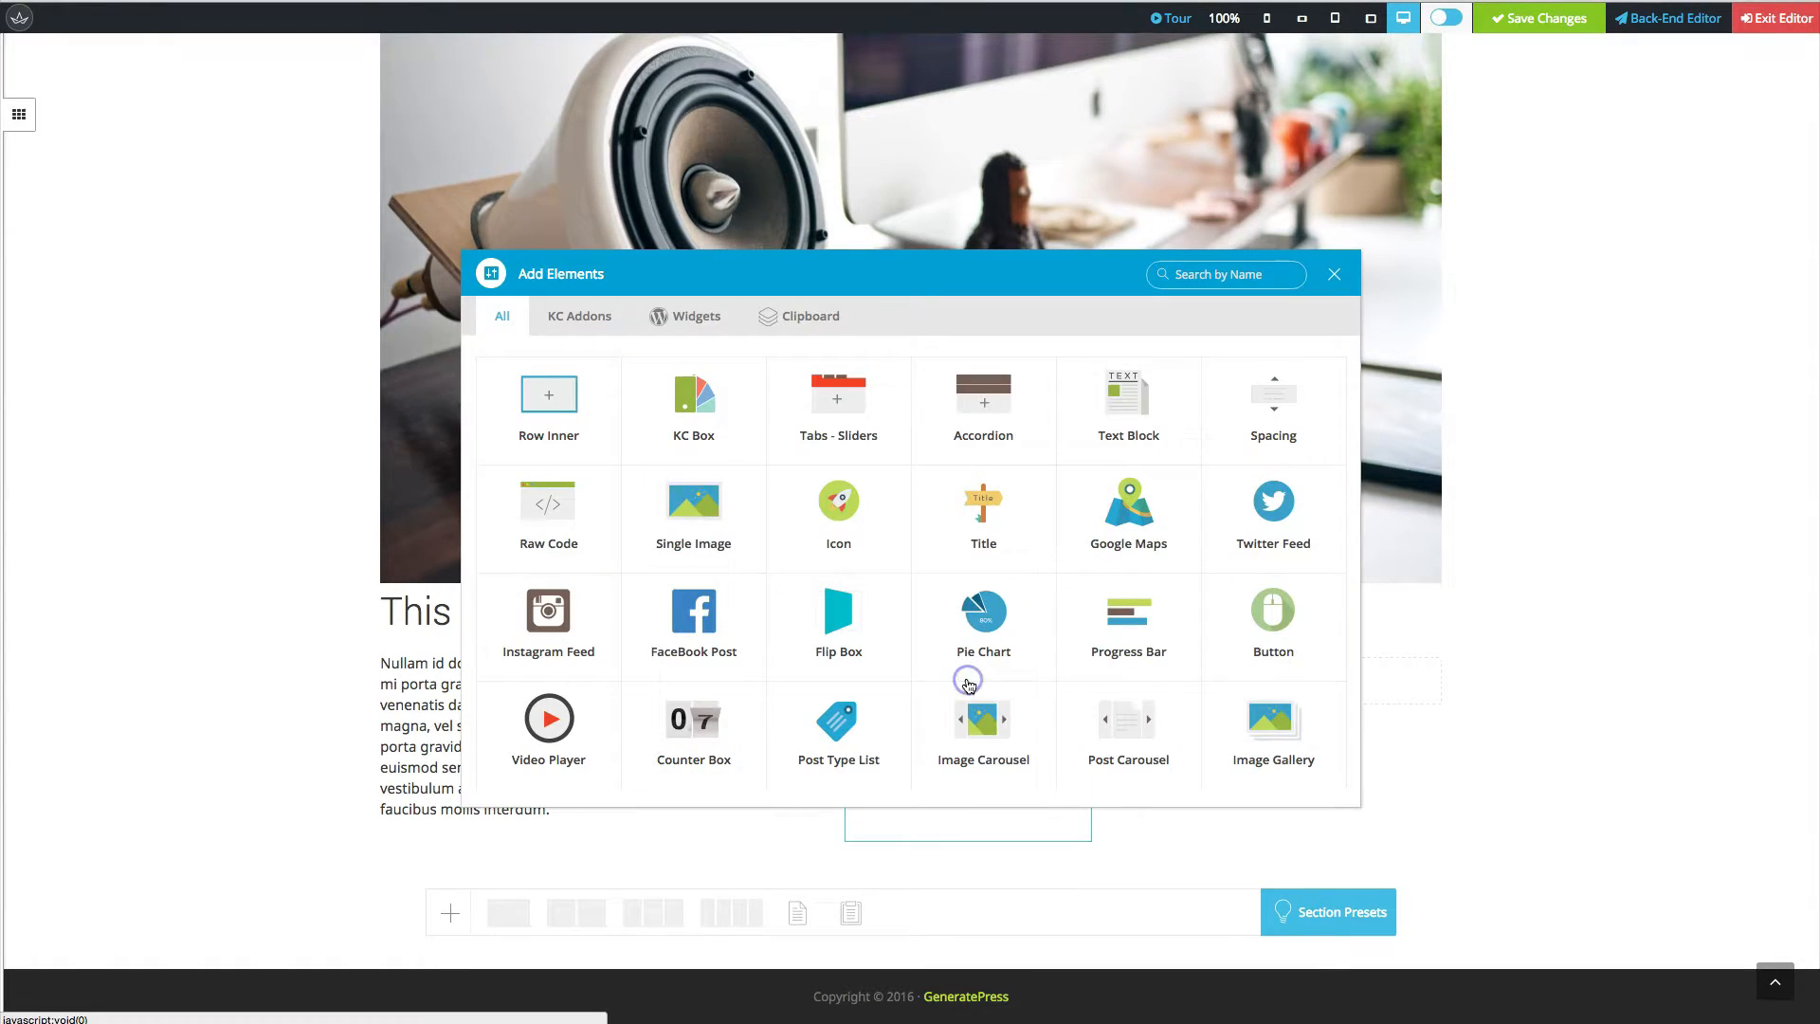
{"action": "left_click", "coordinate": [671, 519]}
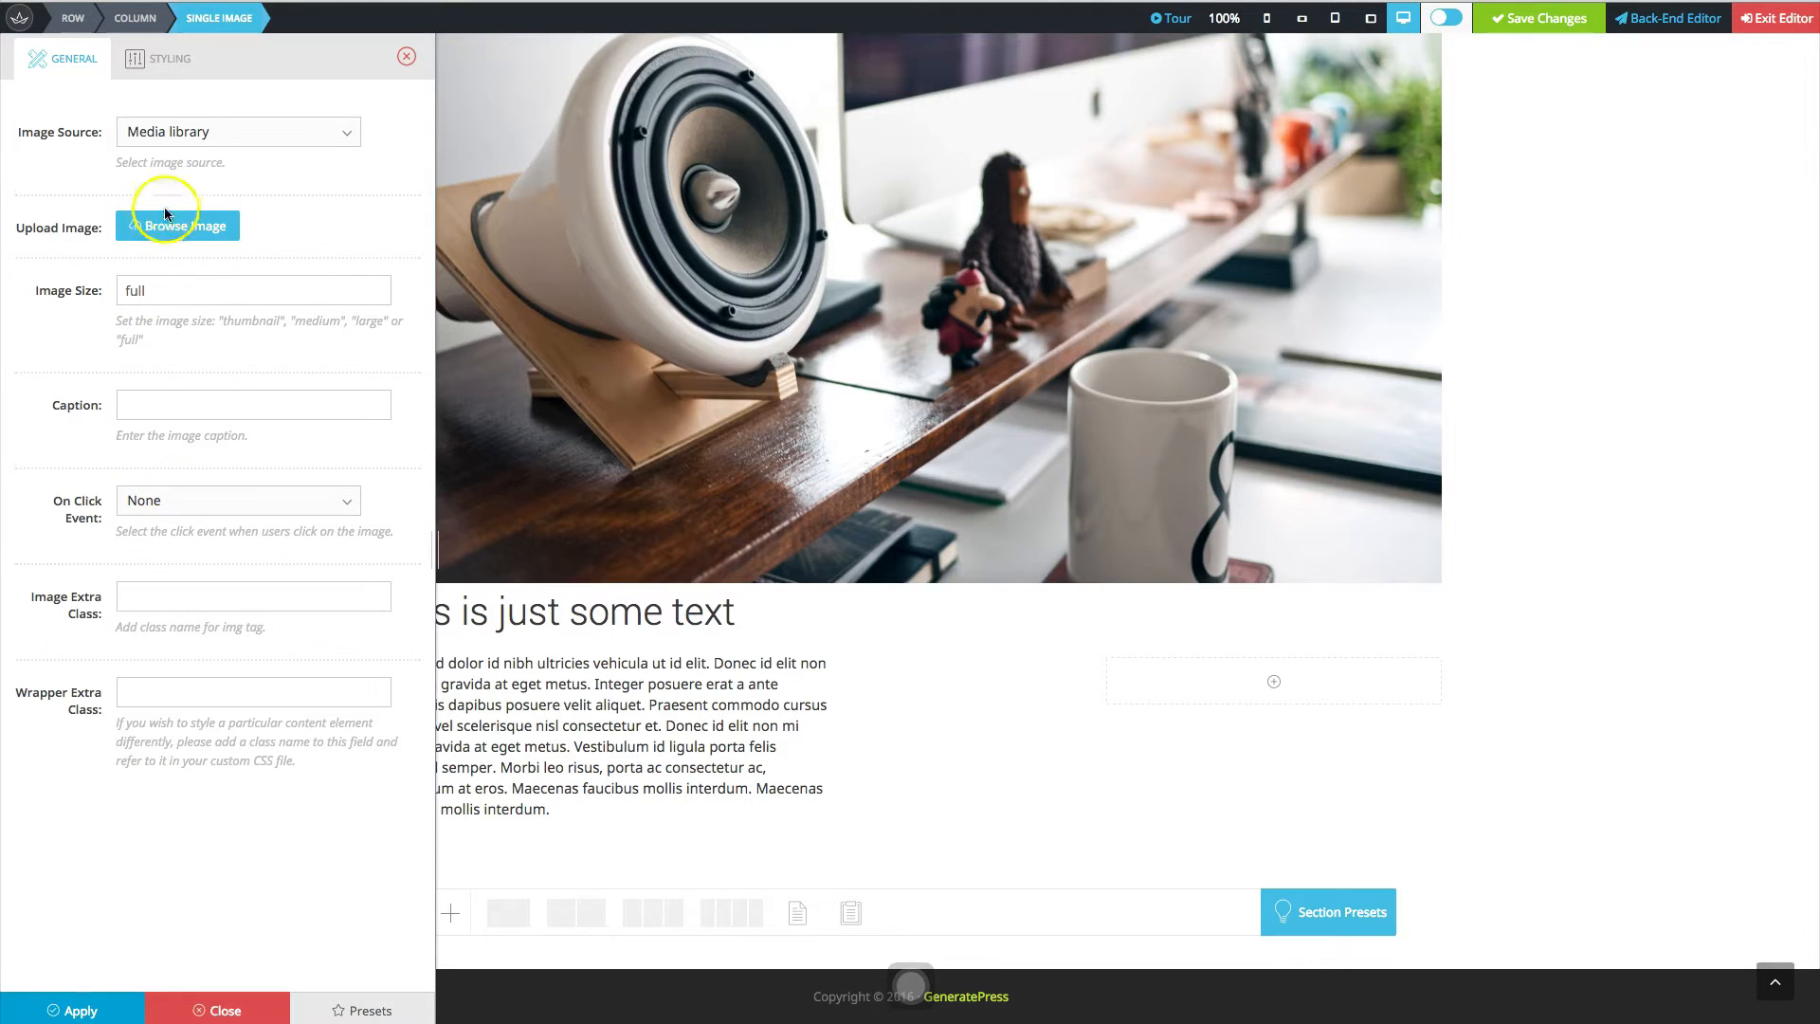
{"action": "left_click", "coordinate": [166, 220]}
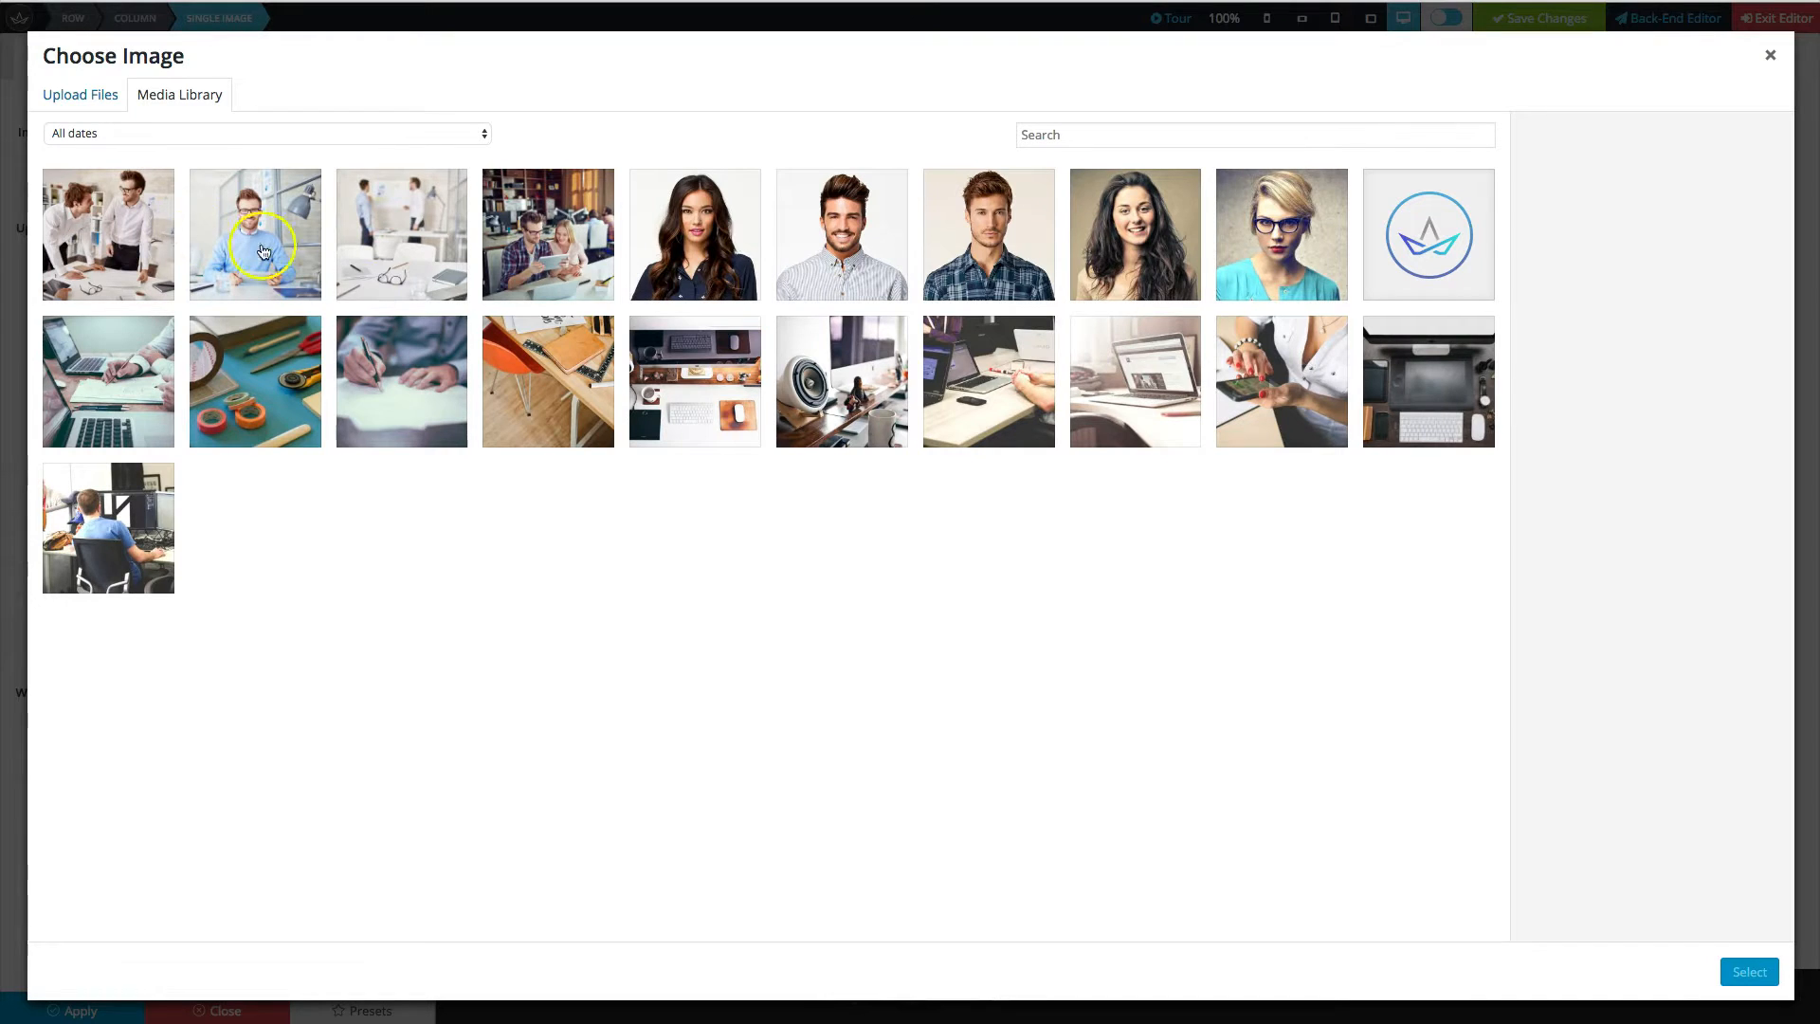
{"action": "left_click", "coordinate": [121, 235]}
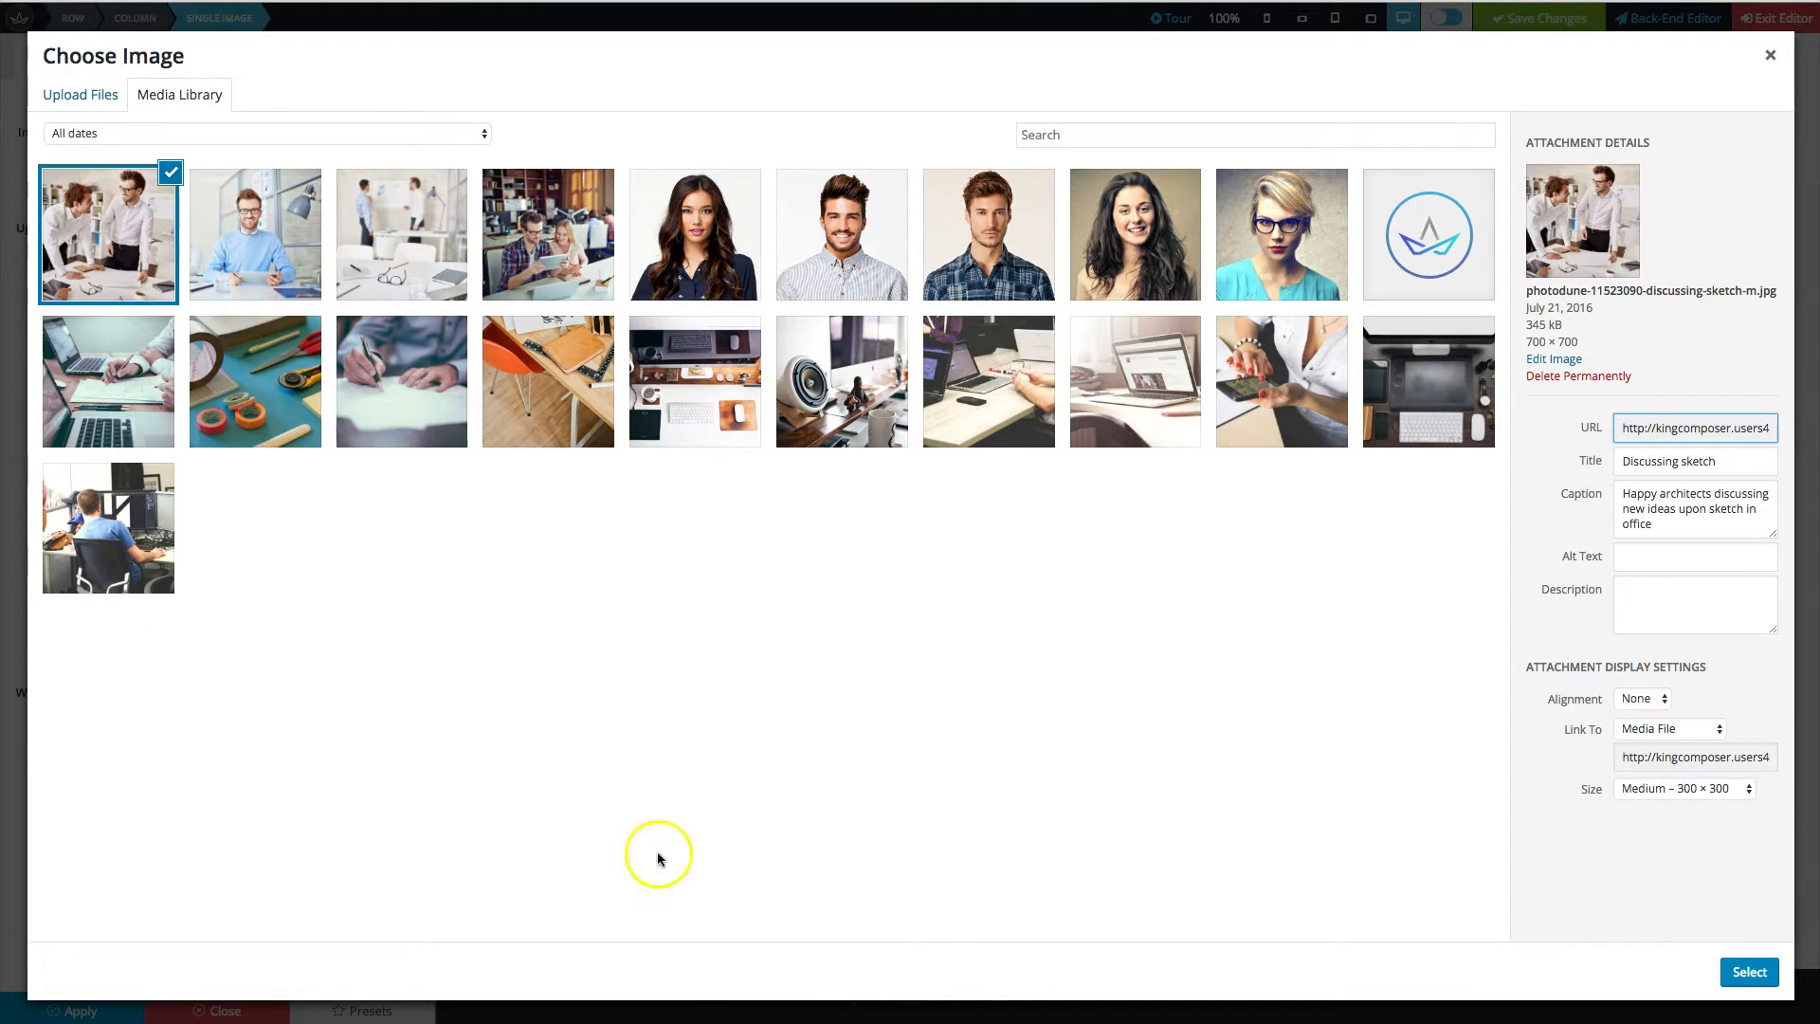
{"action": "left_click", "coordinate": [1749, 972]}
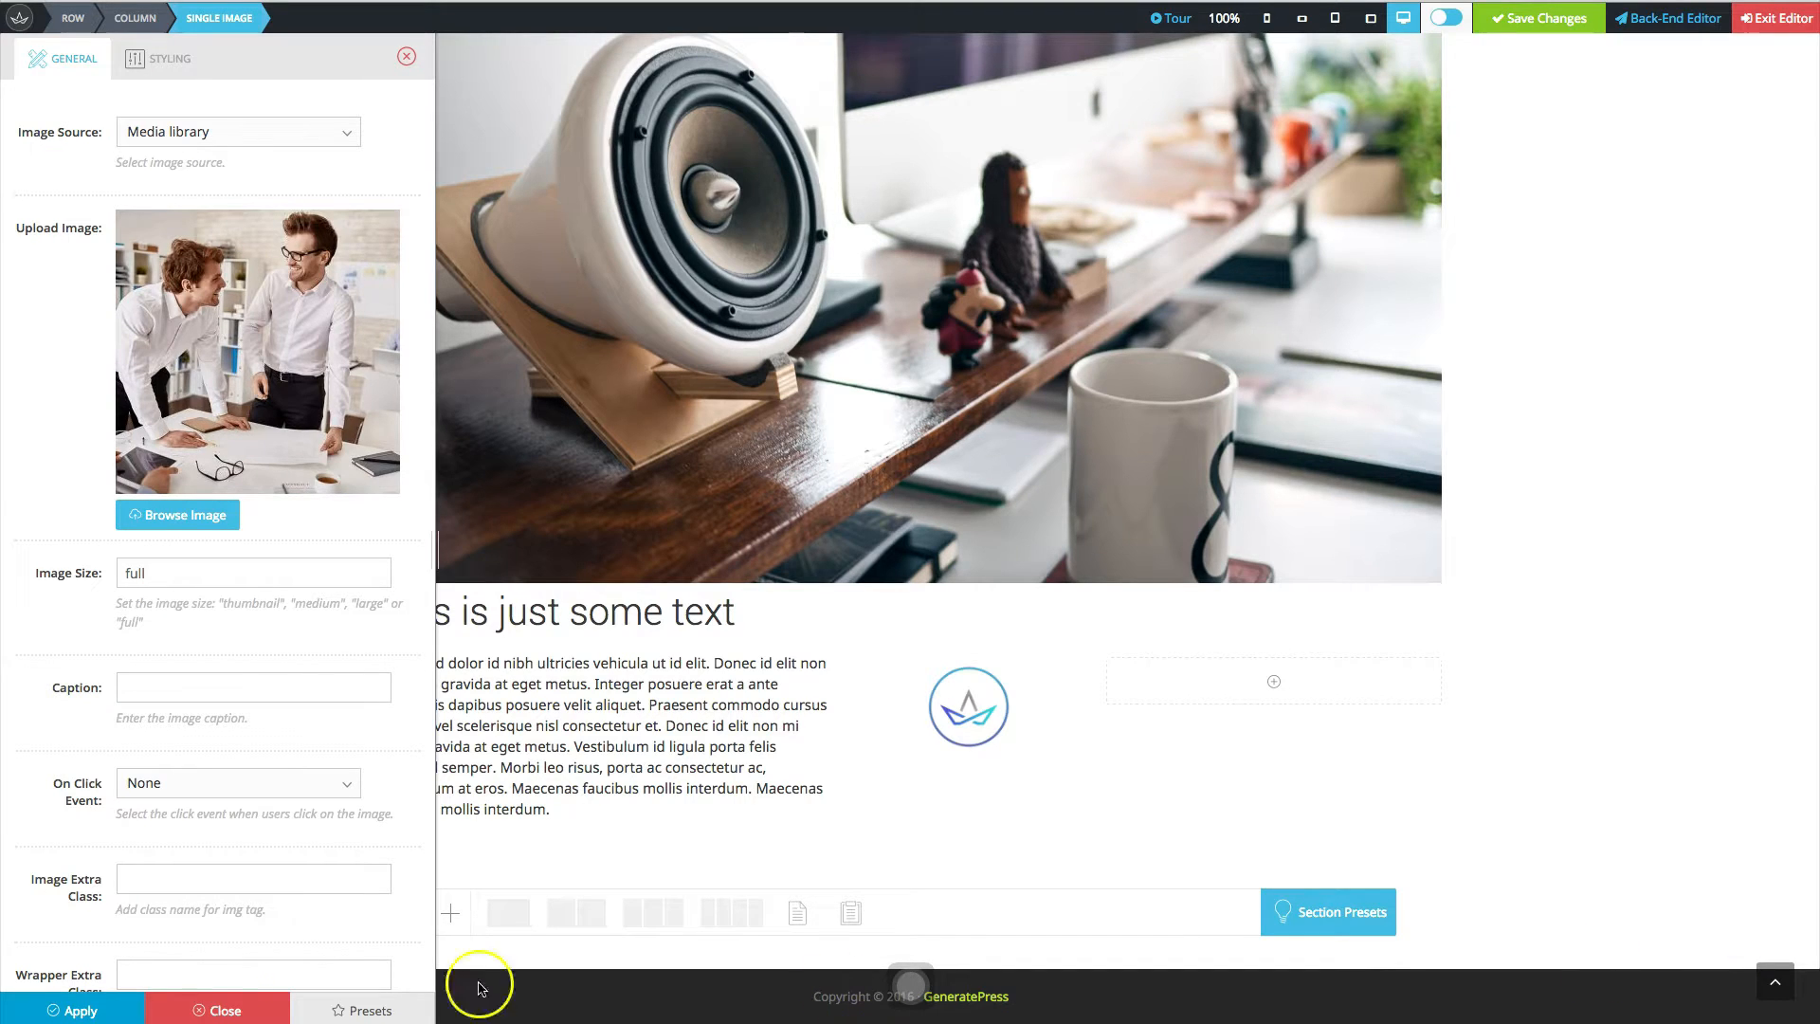
{"action": "left_click", "coordinate": [79, 1011]}
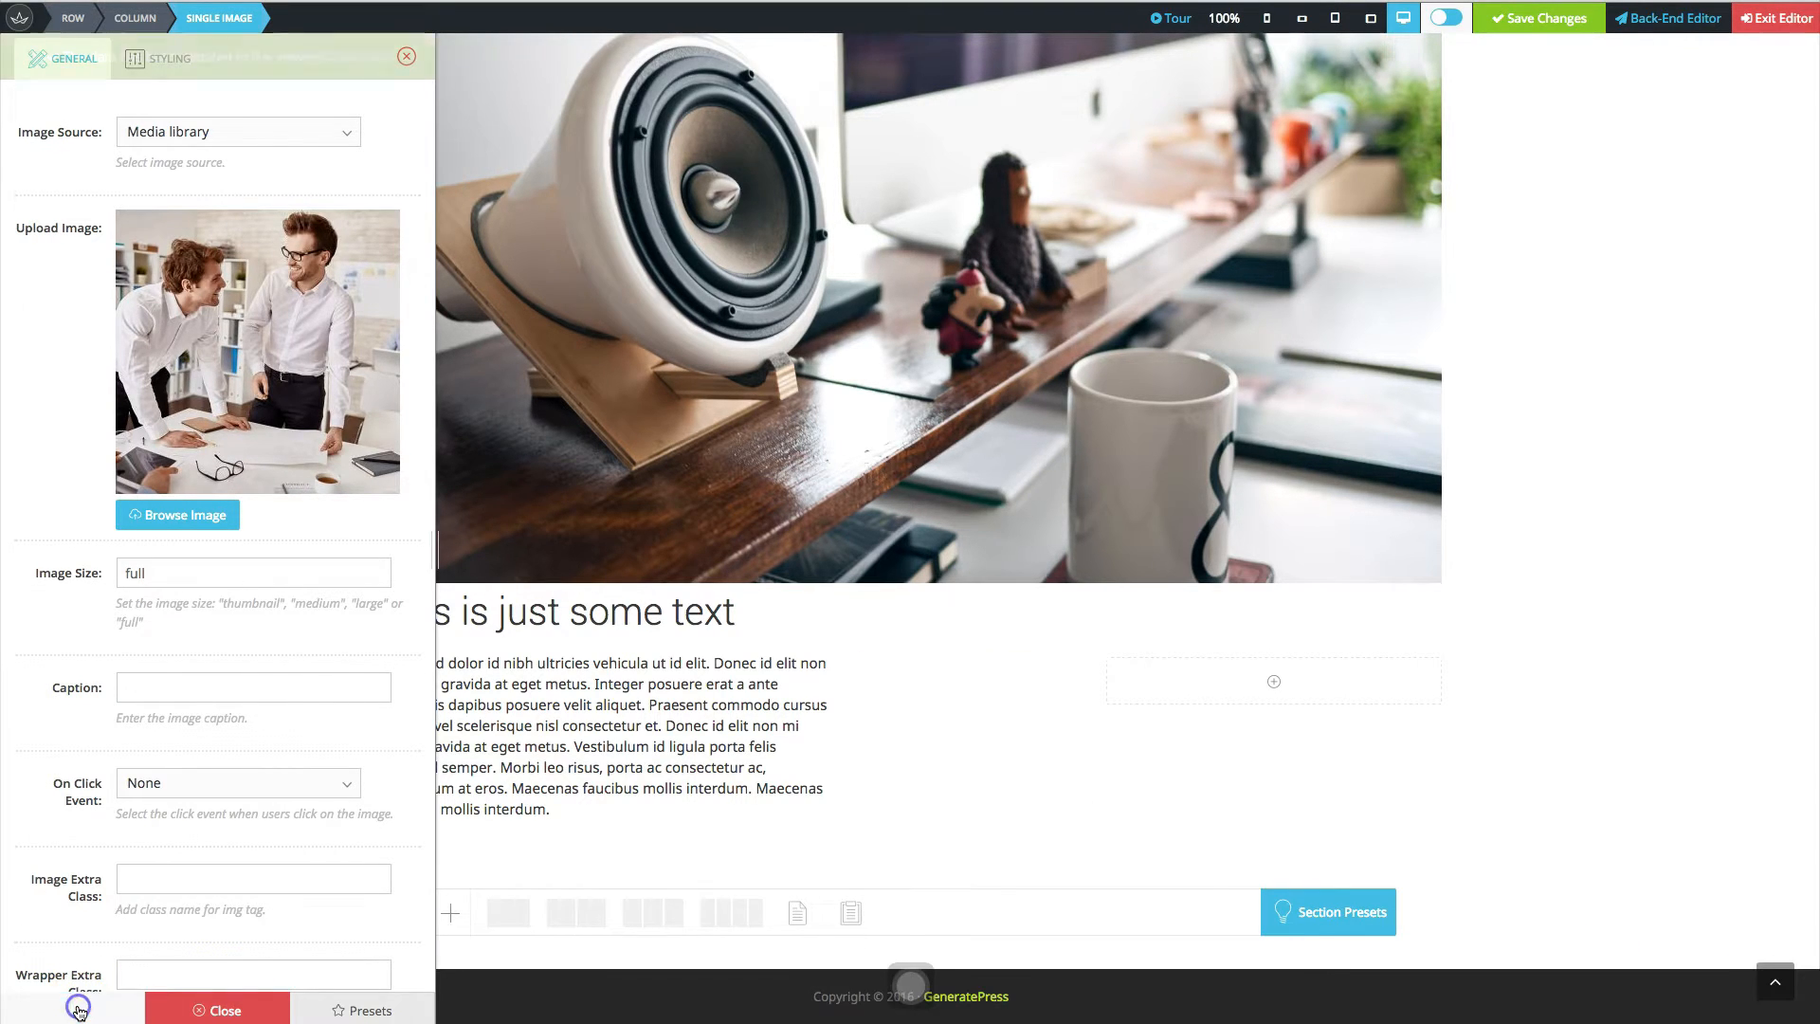
Add a Tabs - Sliders element to the third column.
{"action": "left_click", "coordinate": [1275, 690]}
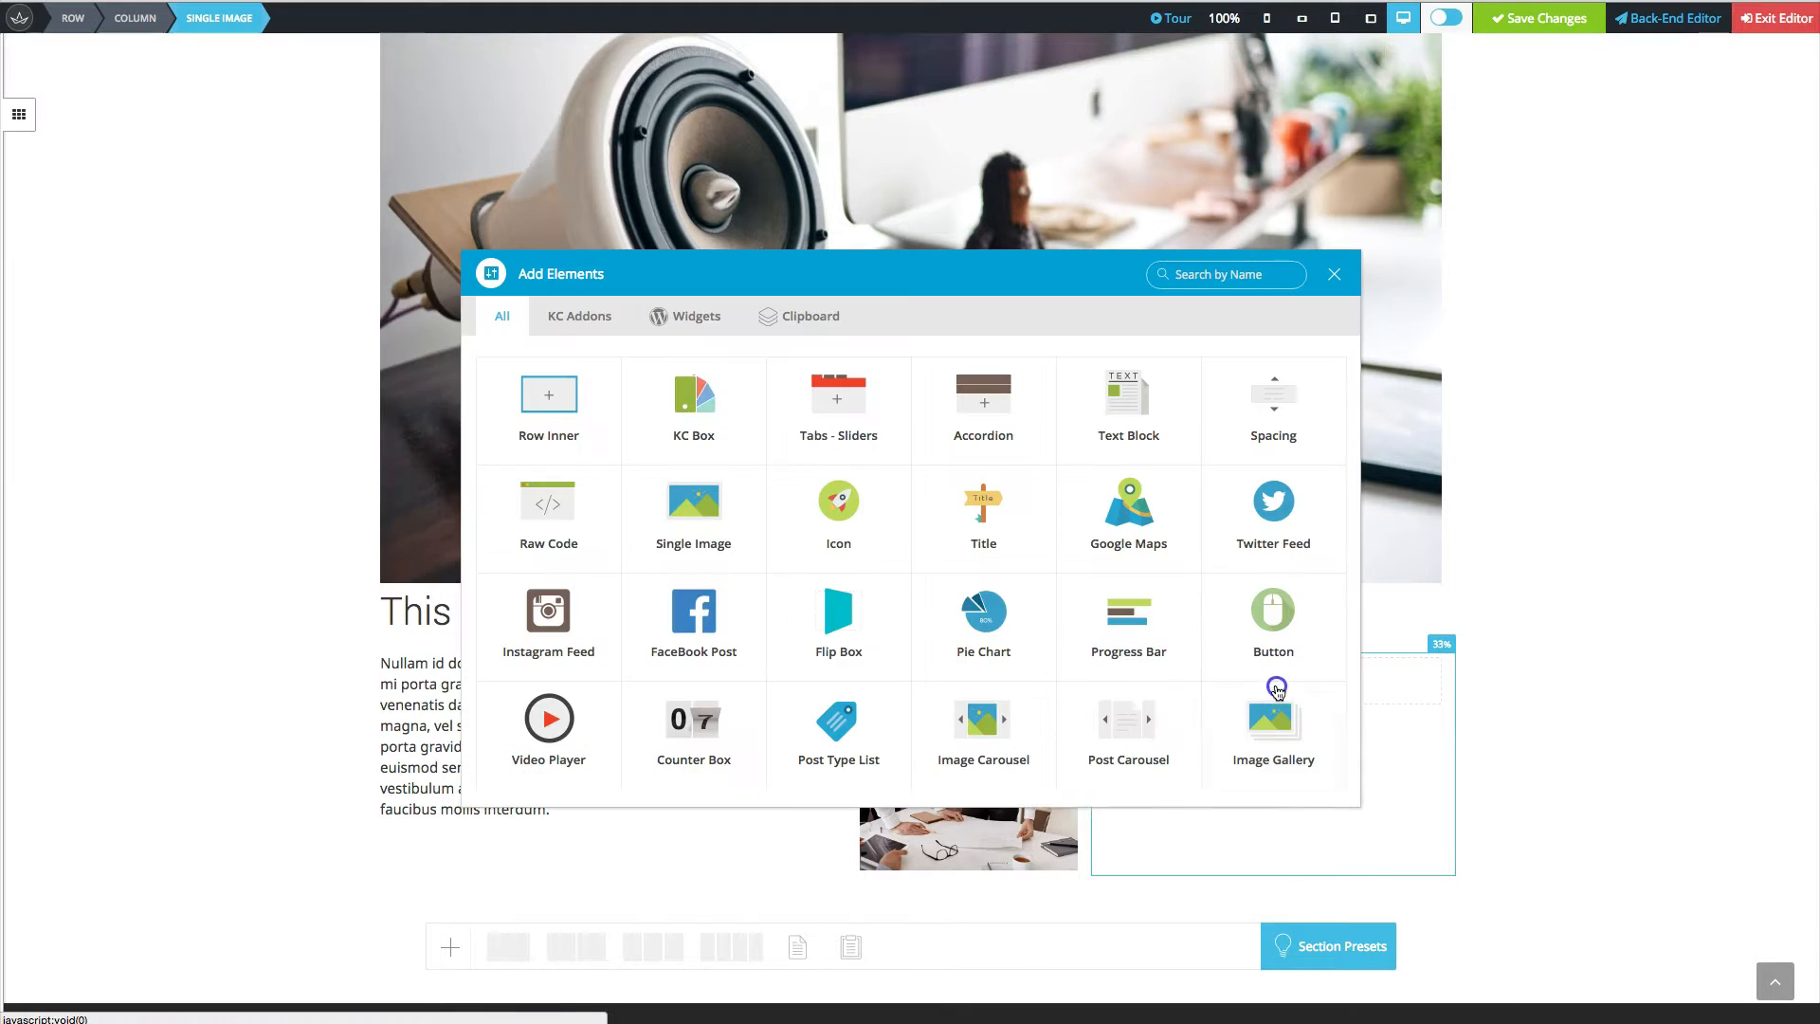
{"action": "left_click", "coordinate": [859, 402]}
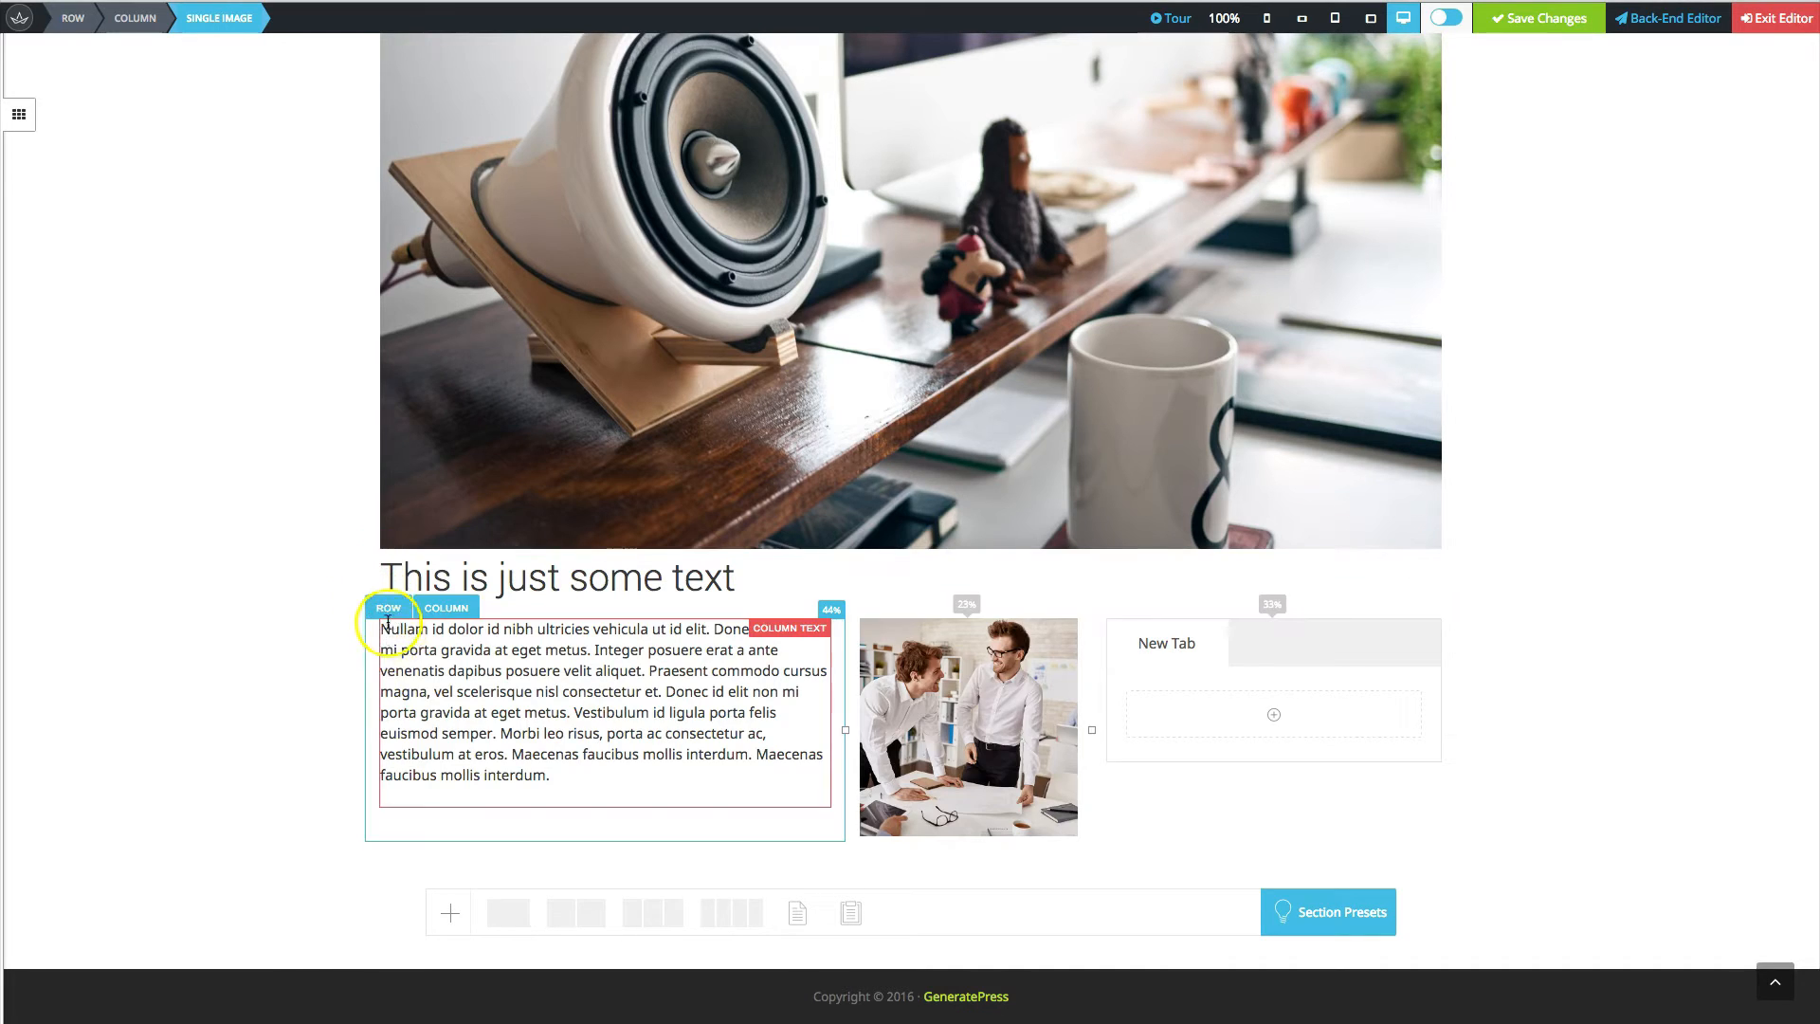
Move the title row below the three-column row and back to directly beneath the large image.
{"action": "mouse_move", "coordinate": [388, 548]}
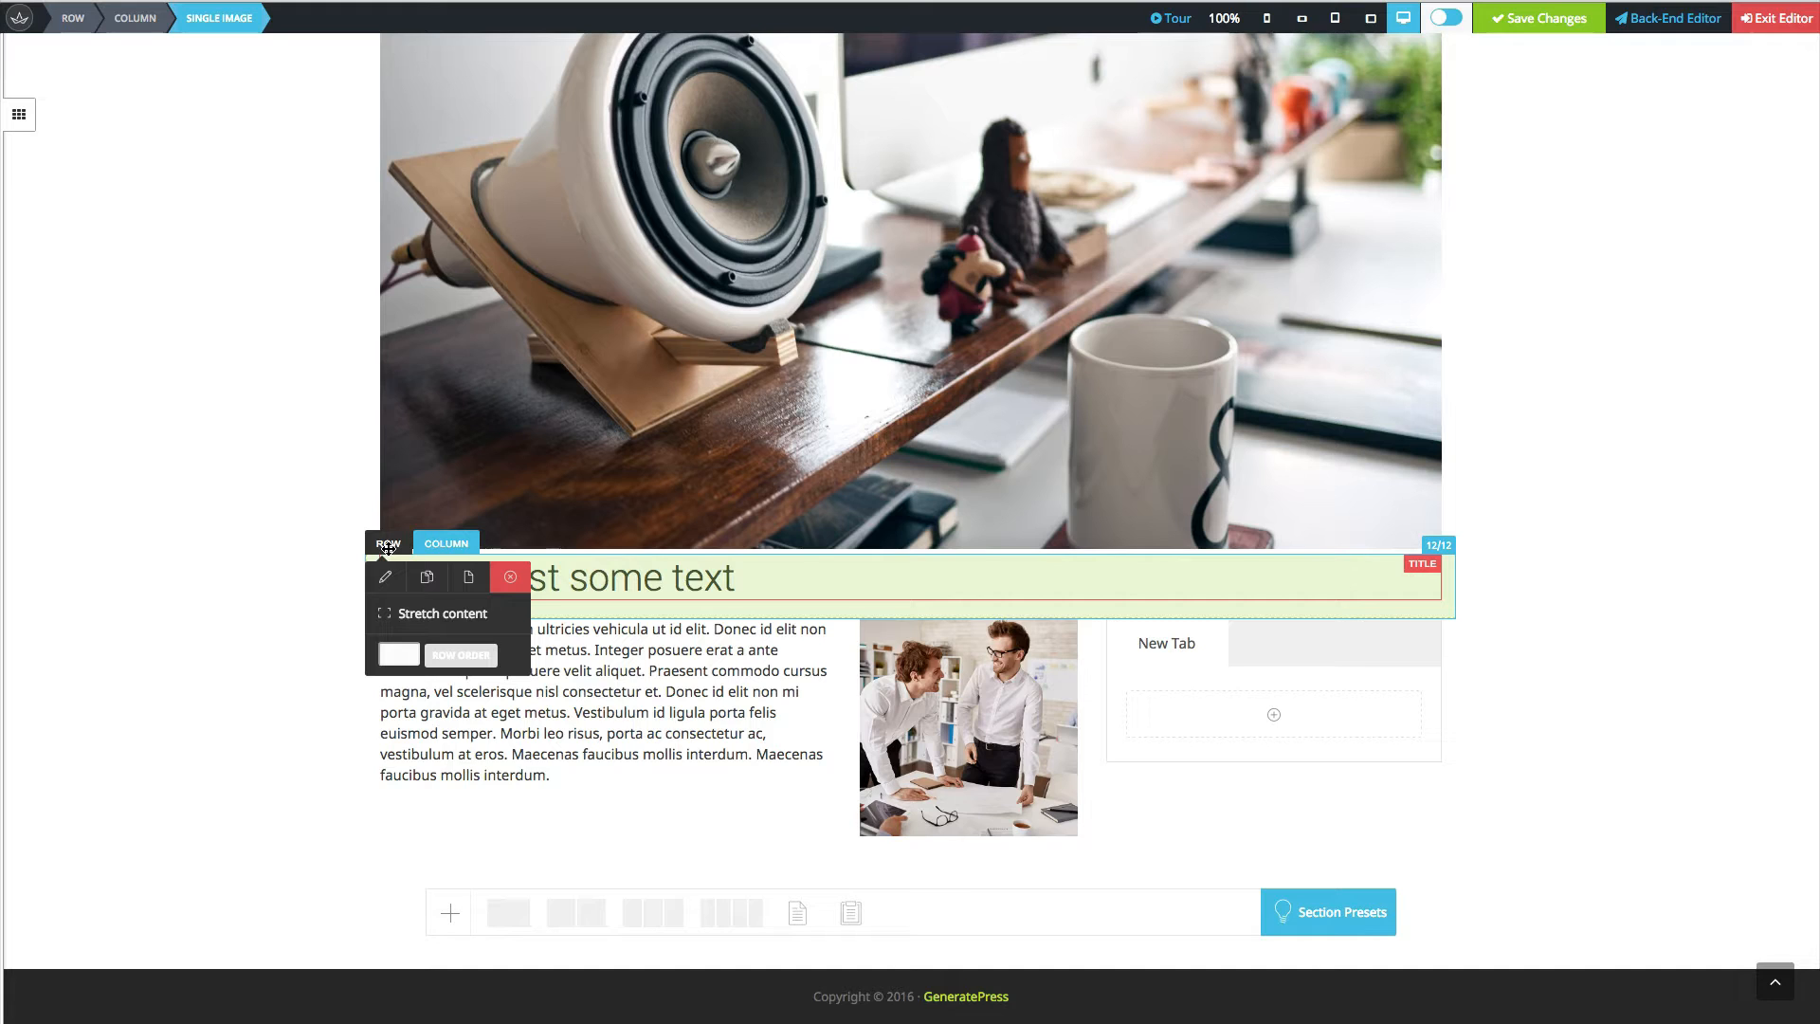
{"action": "left_click_drag", "start_coordinate": [387, 547], "coordinate": [405, 820]}
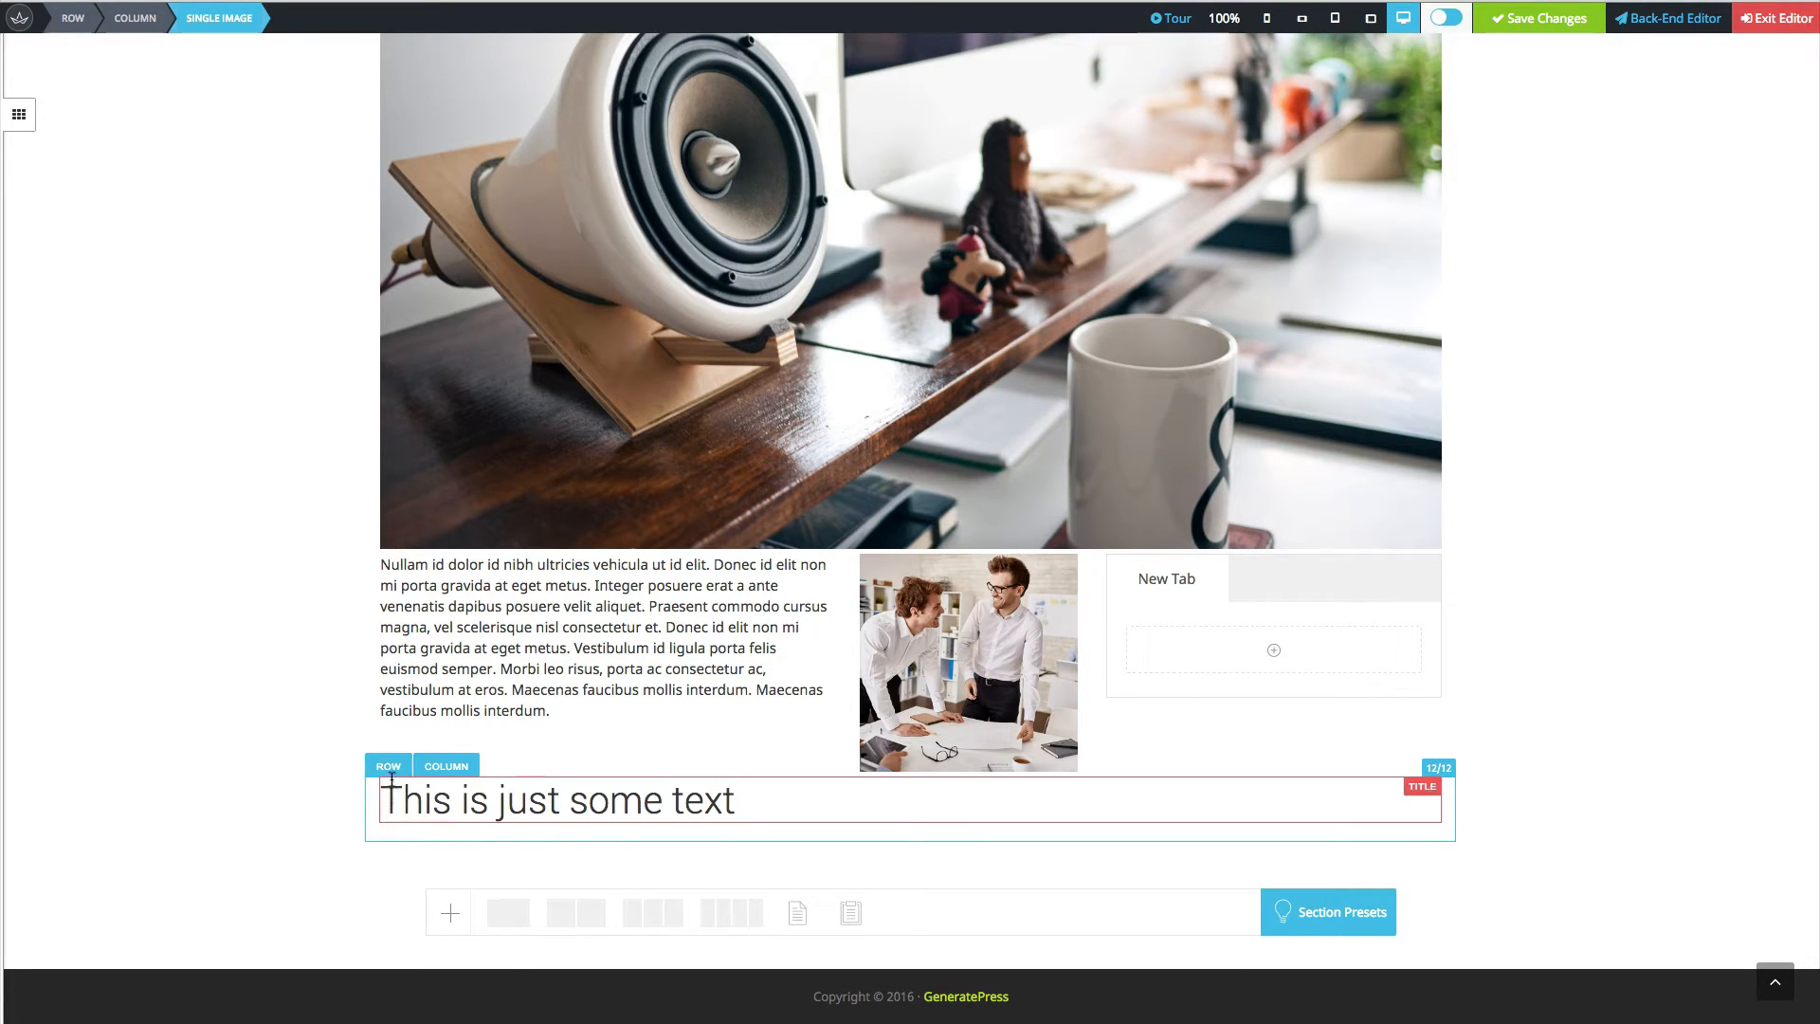
{"action": "mouse_move", "coordinate": [386, 766]}
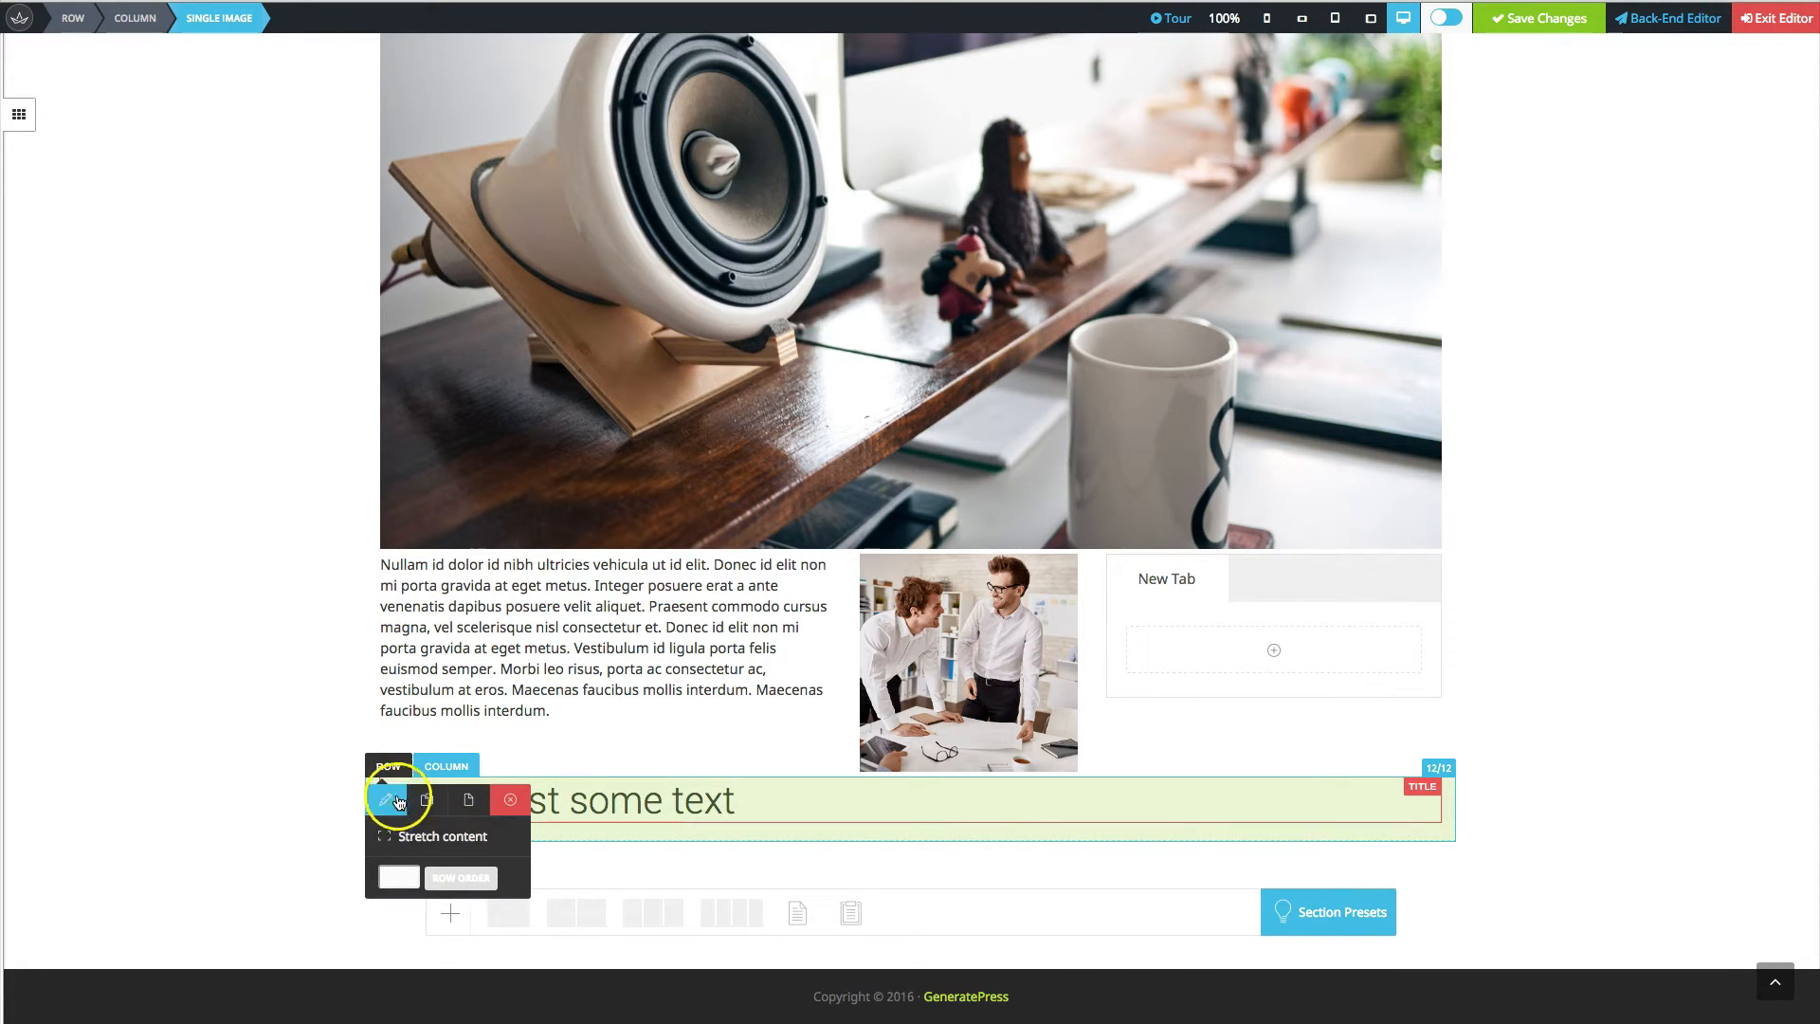
{"action": "left_click_drag", "start_coordinate": [384, 768], "coordinate": [398, 571]}
Move the title row above the large image row.
{"action": "scroll", "coordinate": [403, 569], "scroll_direction": "up", "scroll_amount": 3}
{"action": "mouse_move", "coordinate": [383, 849]}
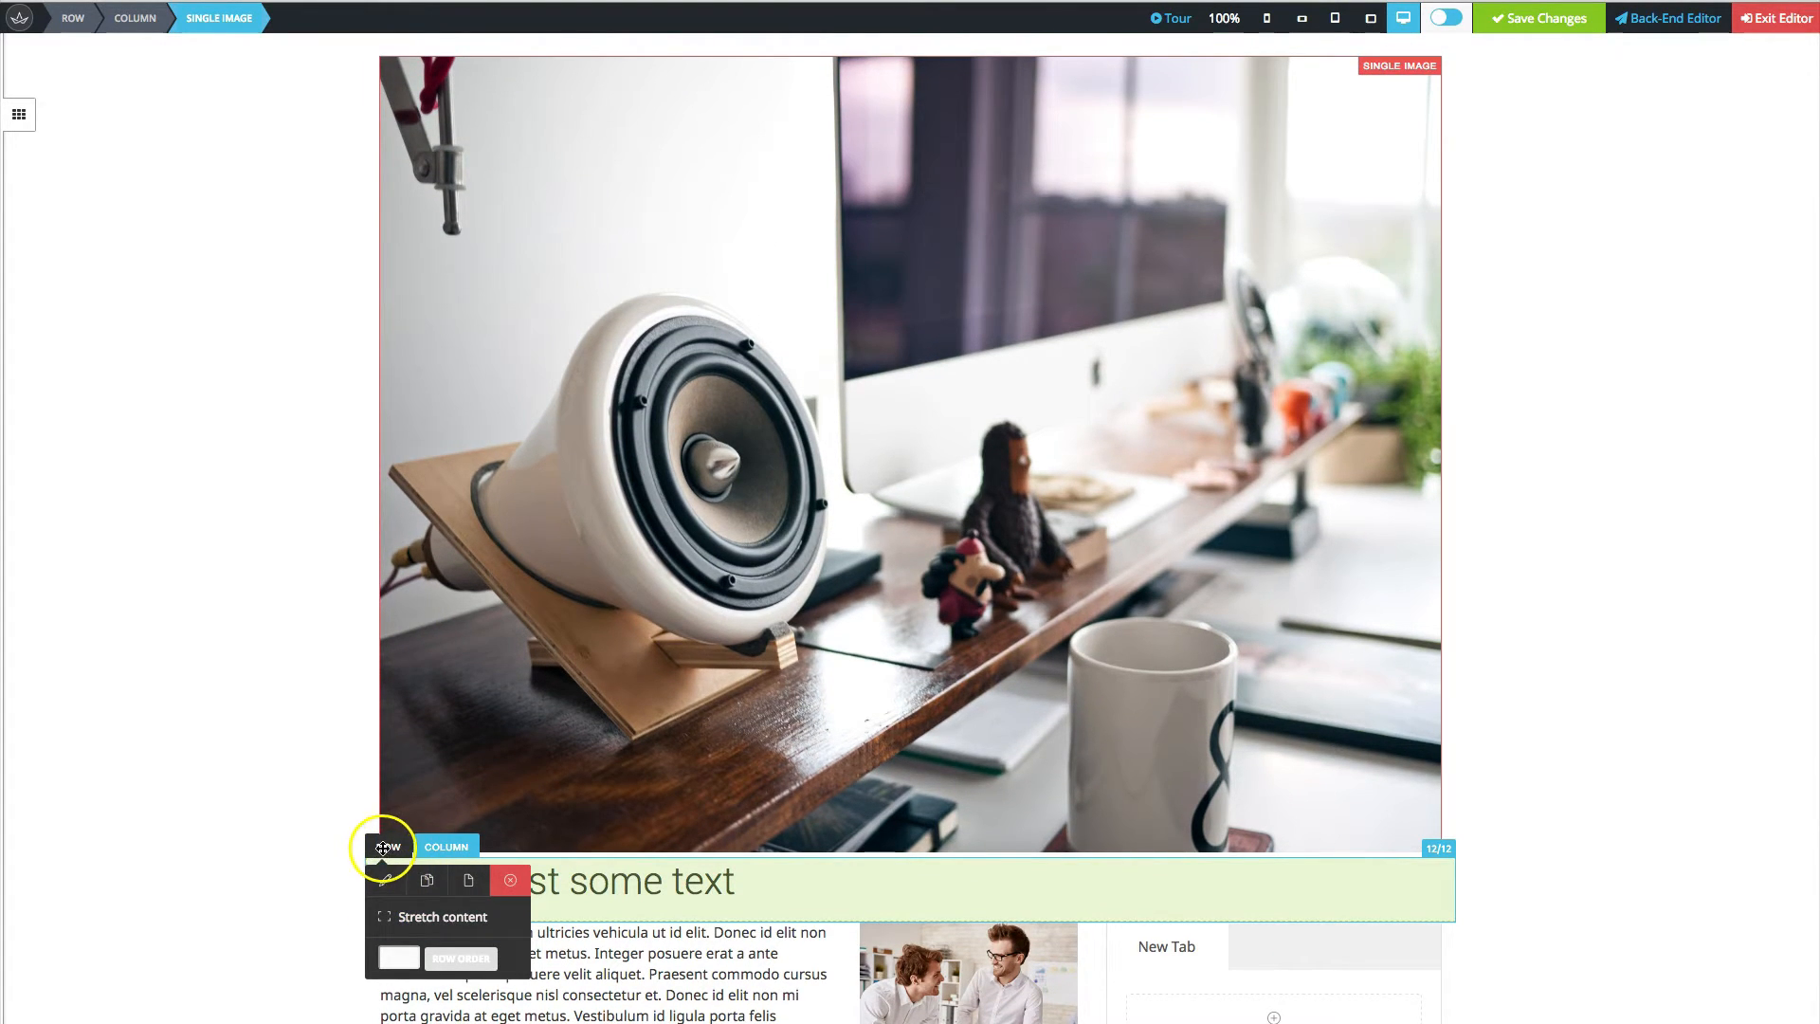
{"action": "left_click_drag", "start_coordinate": [380, 845], "coordinate": [405, 83]}
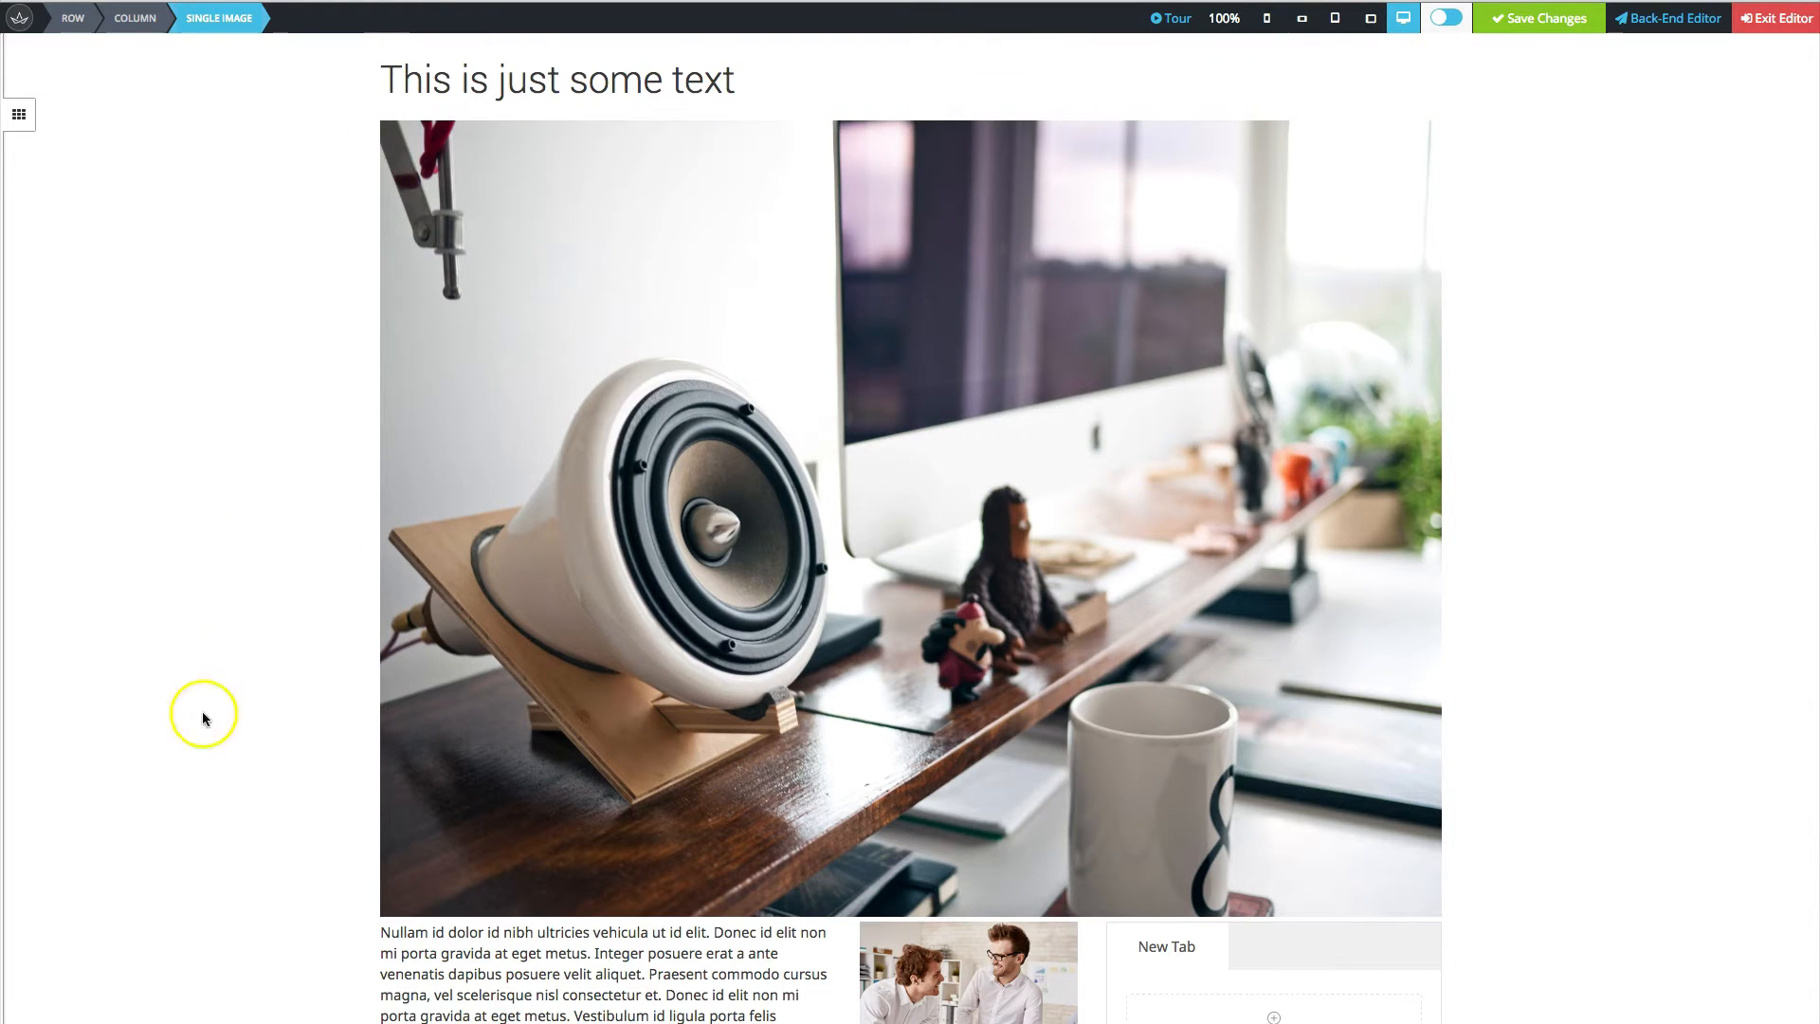
{"action": "left_click", "coordinate": [249, 771]}
Set the three-column row's order to 2 so it sits between the title and the large image.
{"action": "mouse_move", "coordinate": [389, 910]}
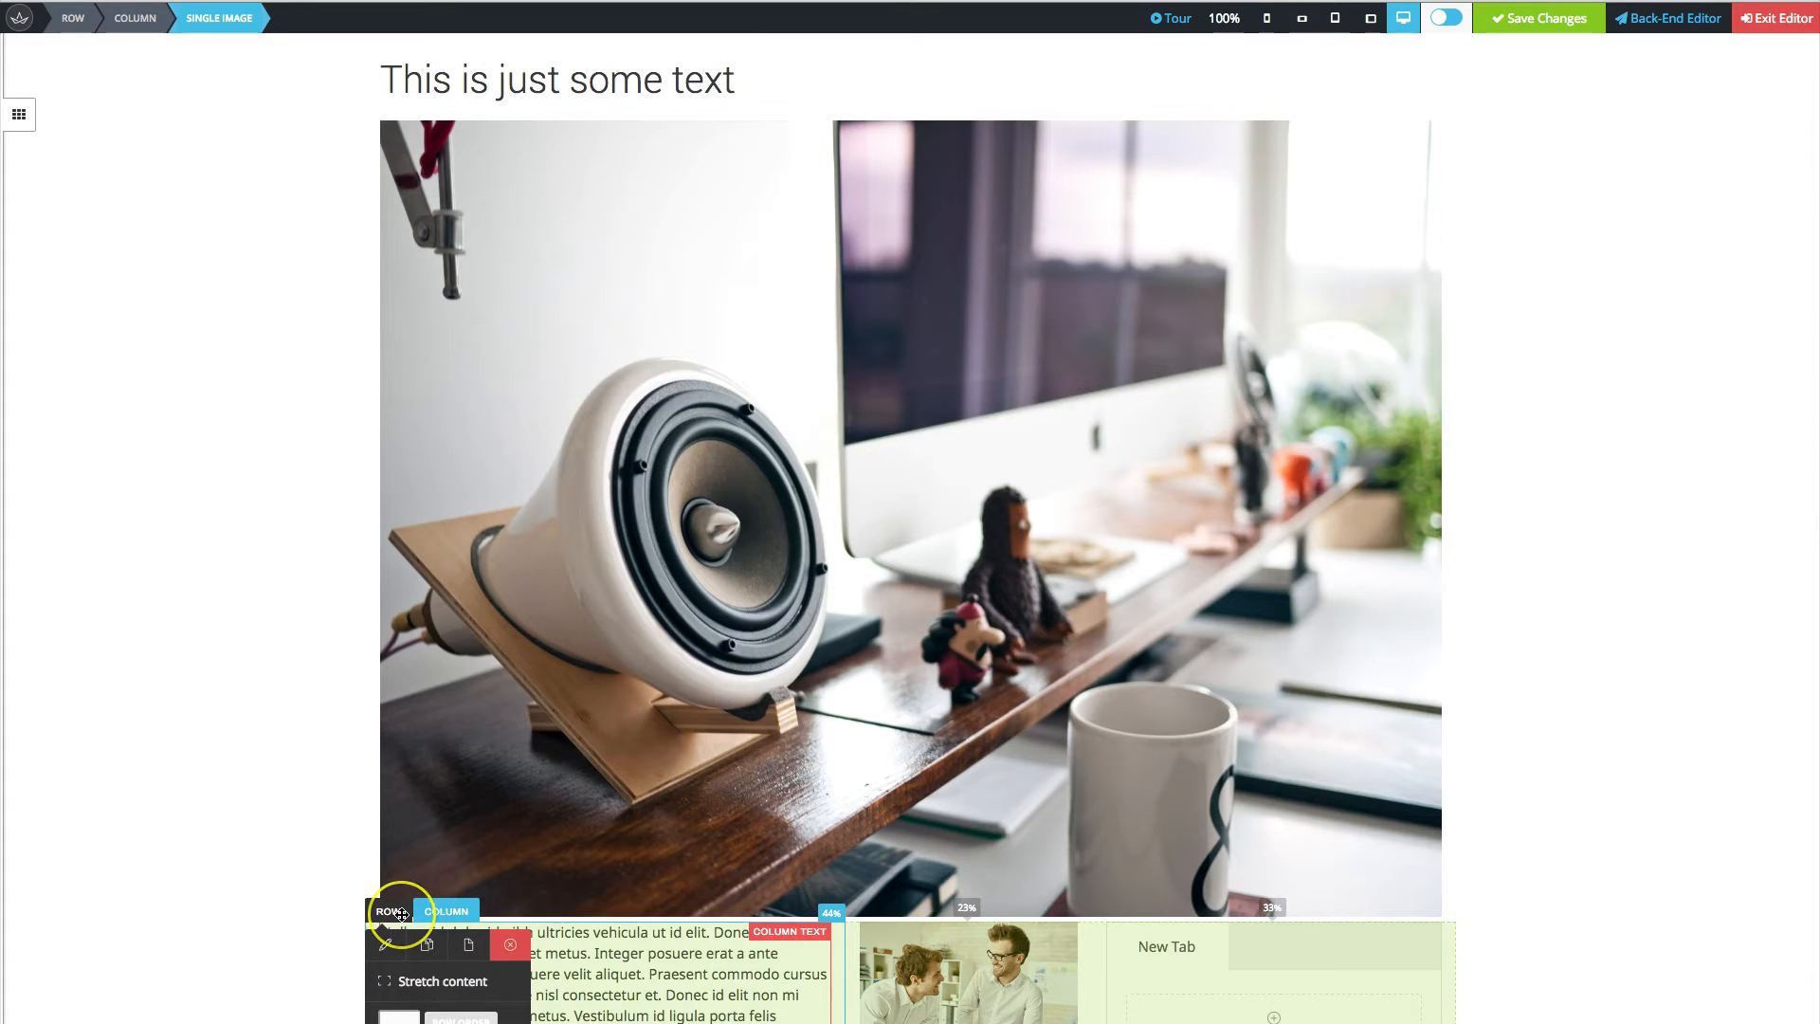
{"action": "scroll", "coordinate": [401, 913], "scroll_direction": "down", "scroll_amount": 3}
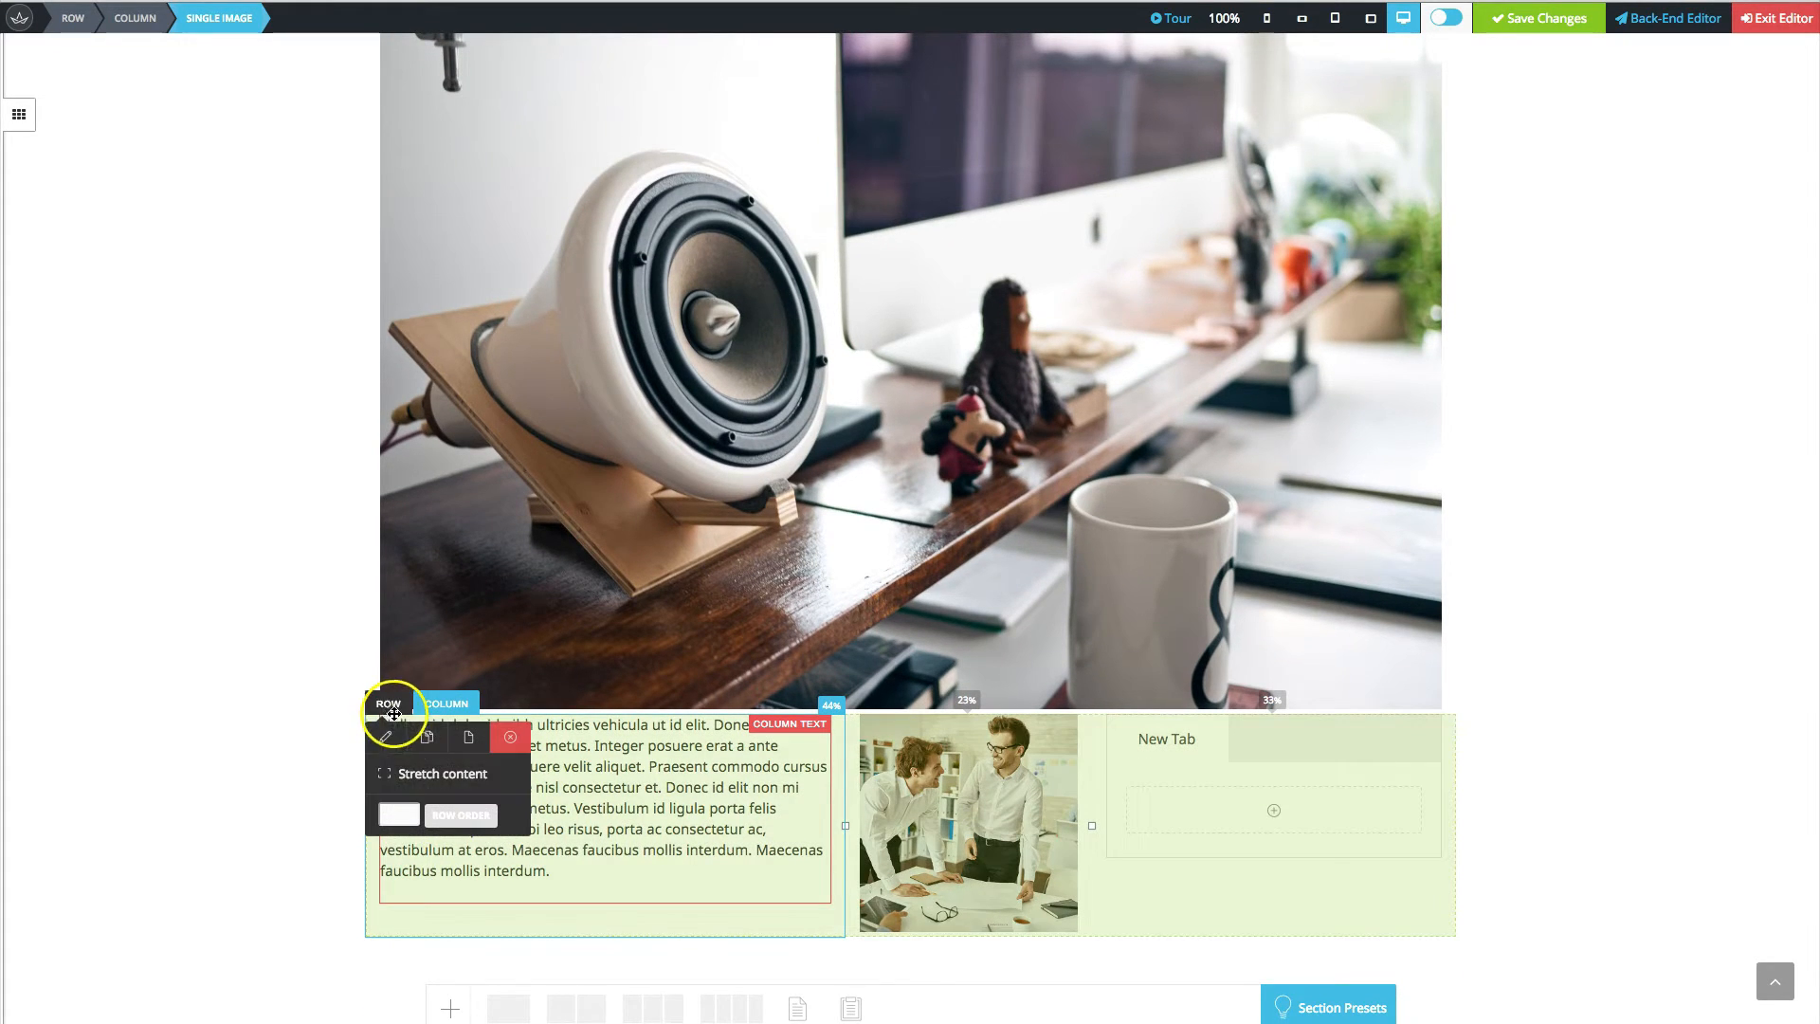
{"action": "left_click", "coordinate": [410, 817]}
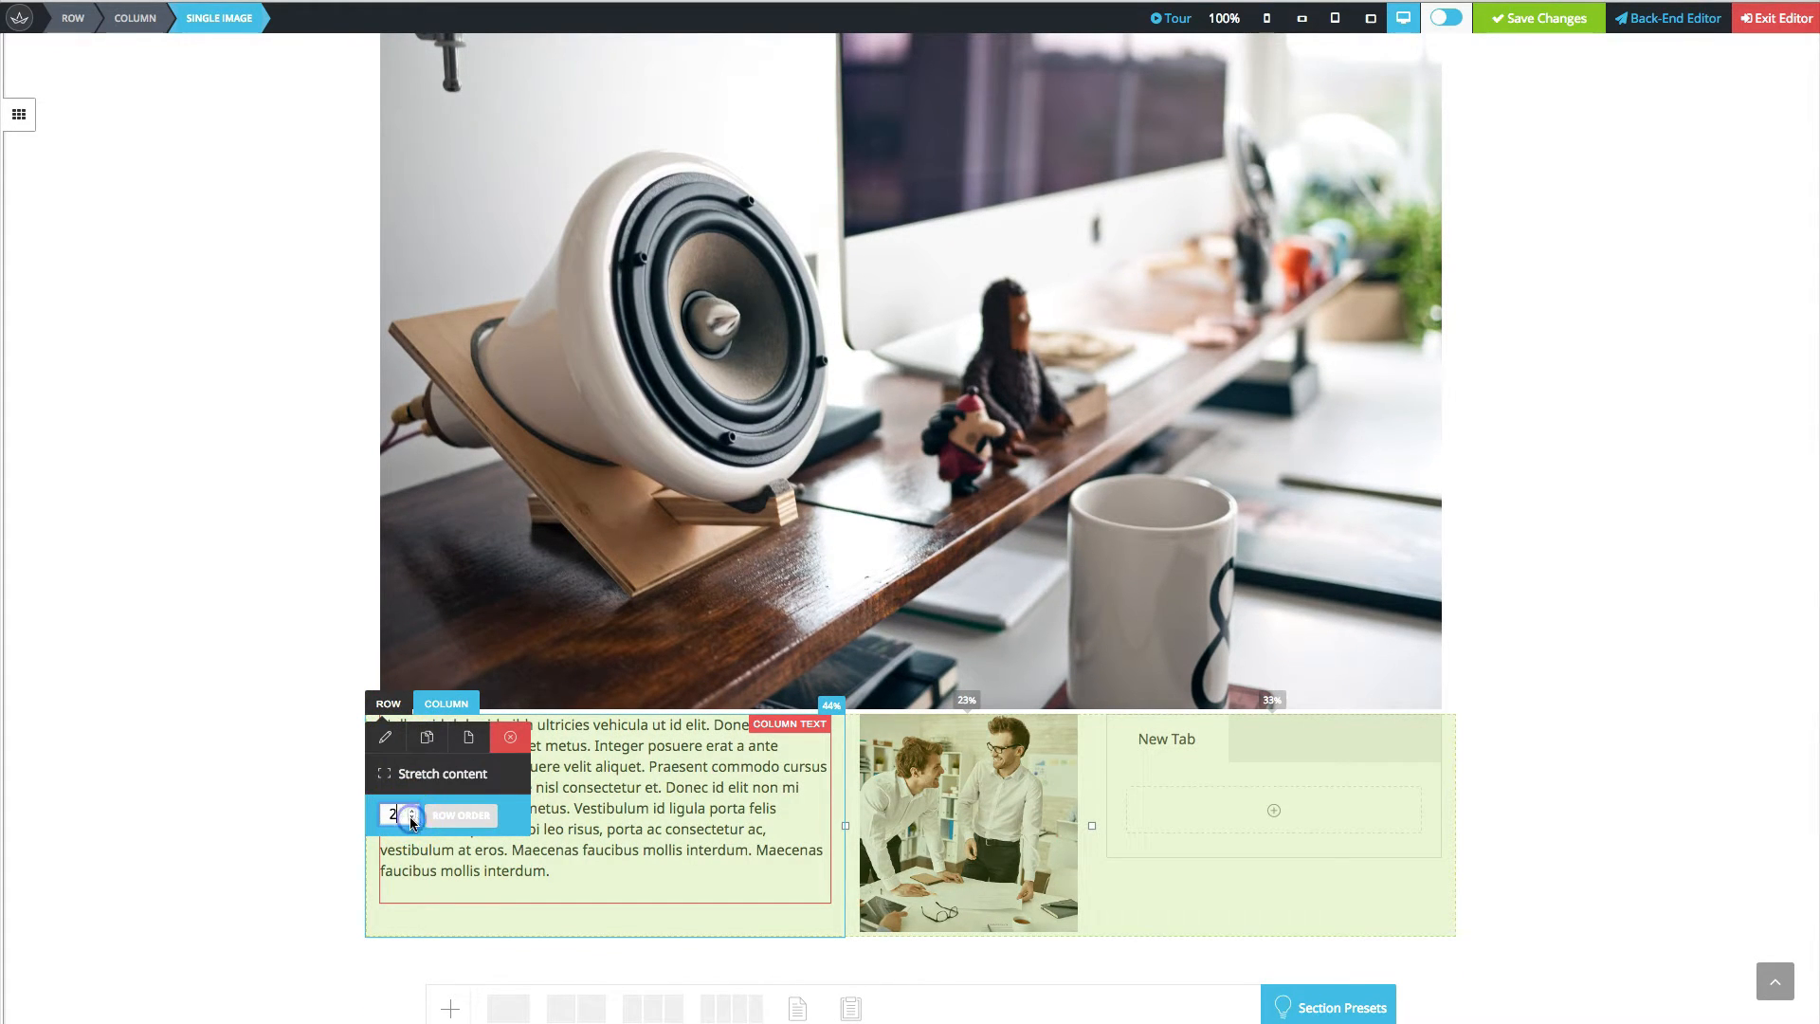
{"action": "left_click", "coordinate": [460, 815]}
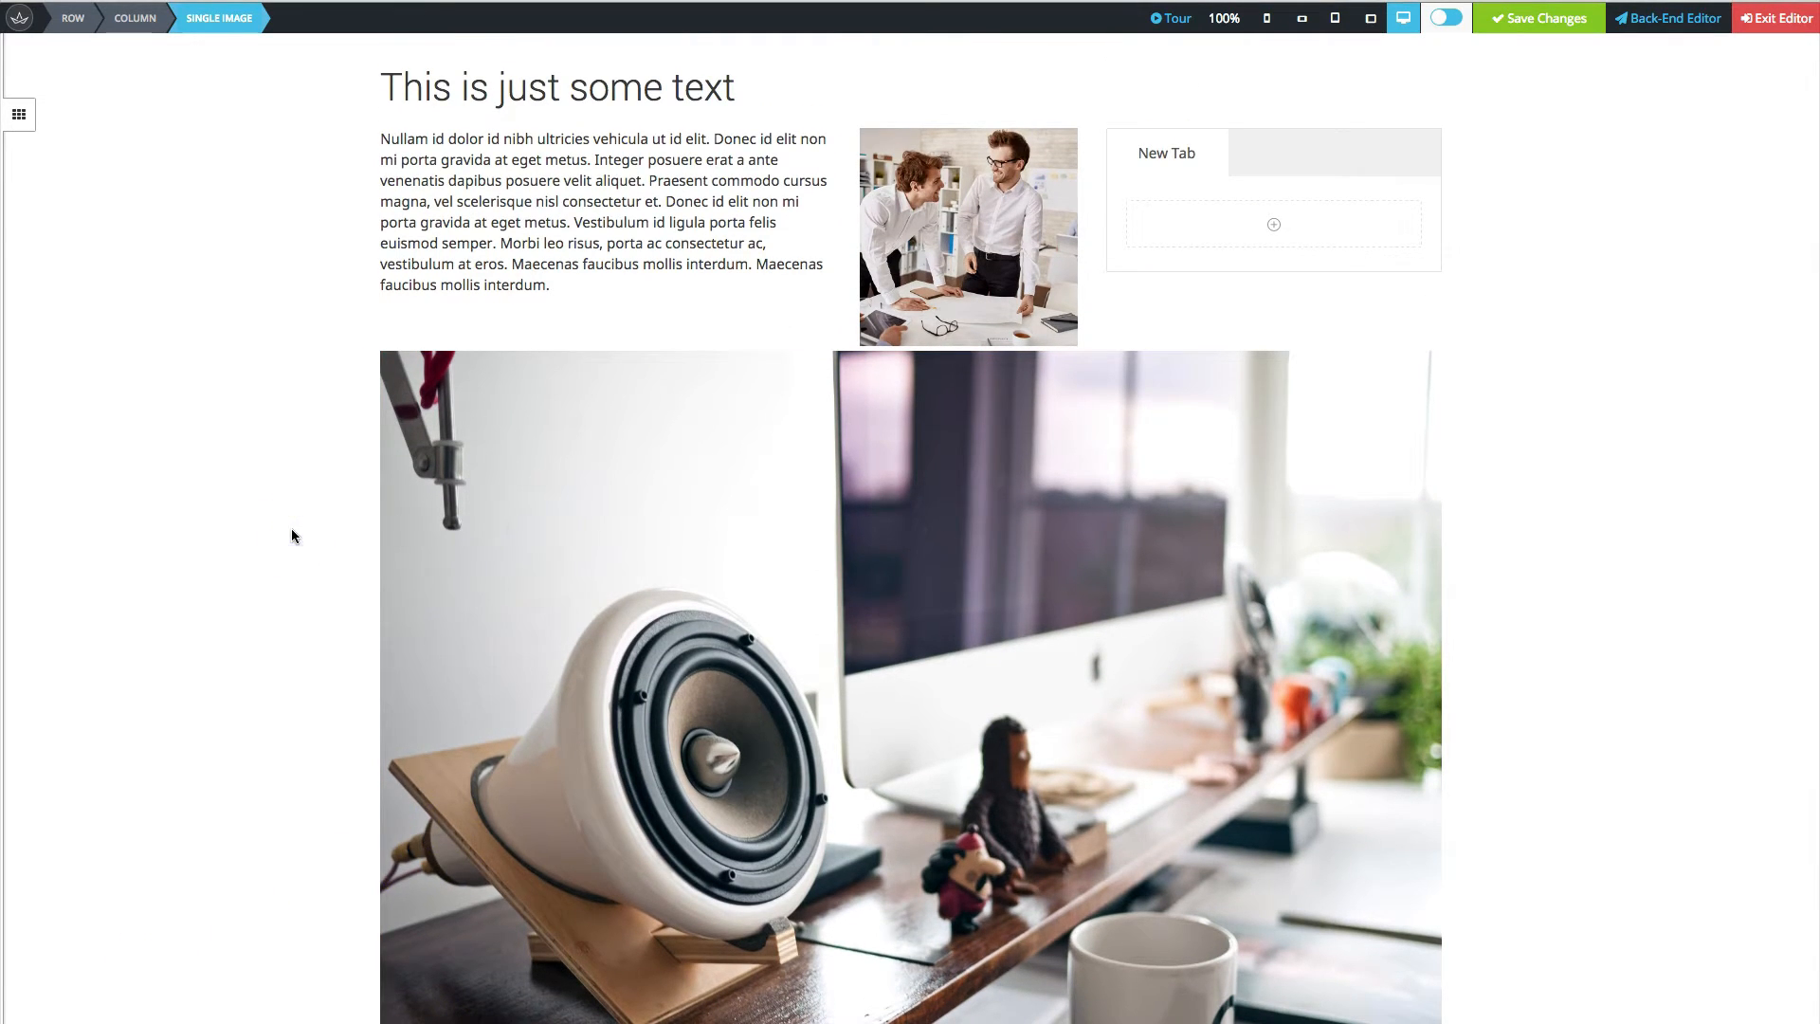
Set the title row's order to 2 so it sits below the three-column row.
{"action": "left_click", "coordinate": [410, 95]}
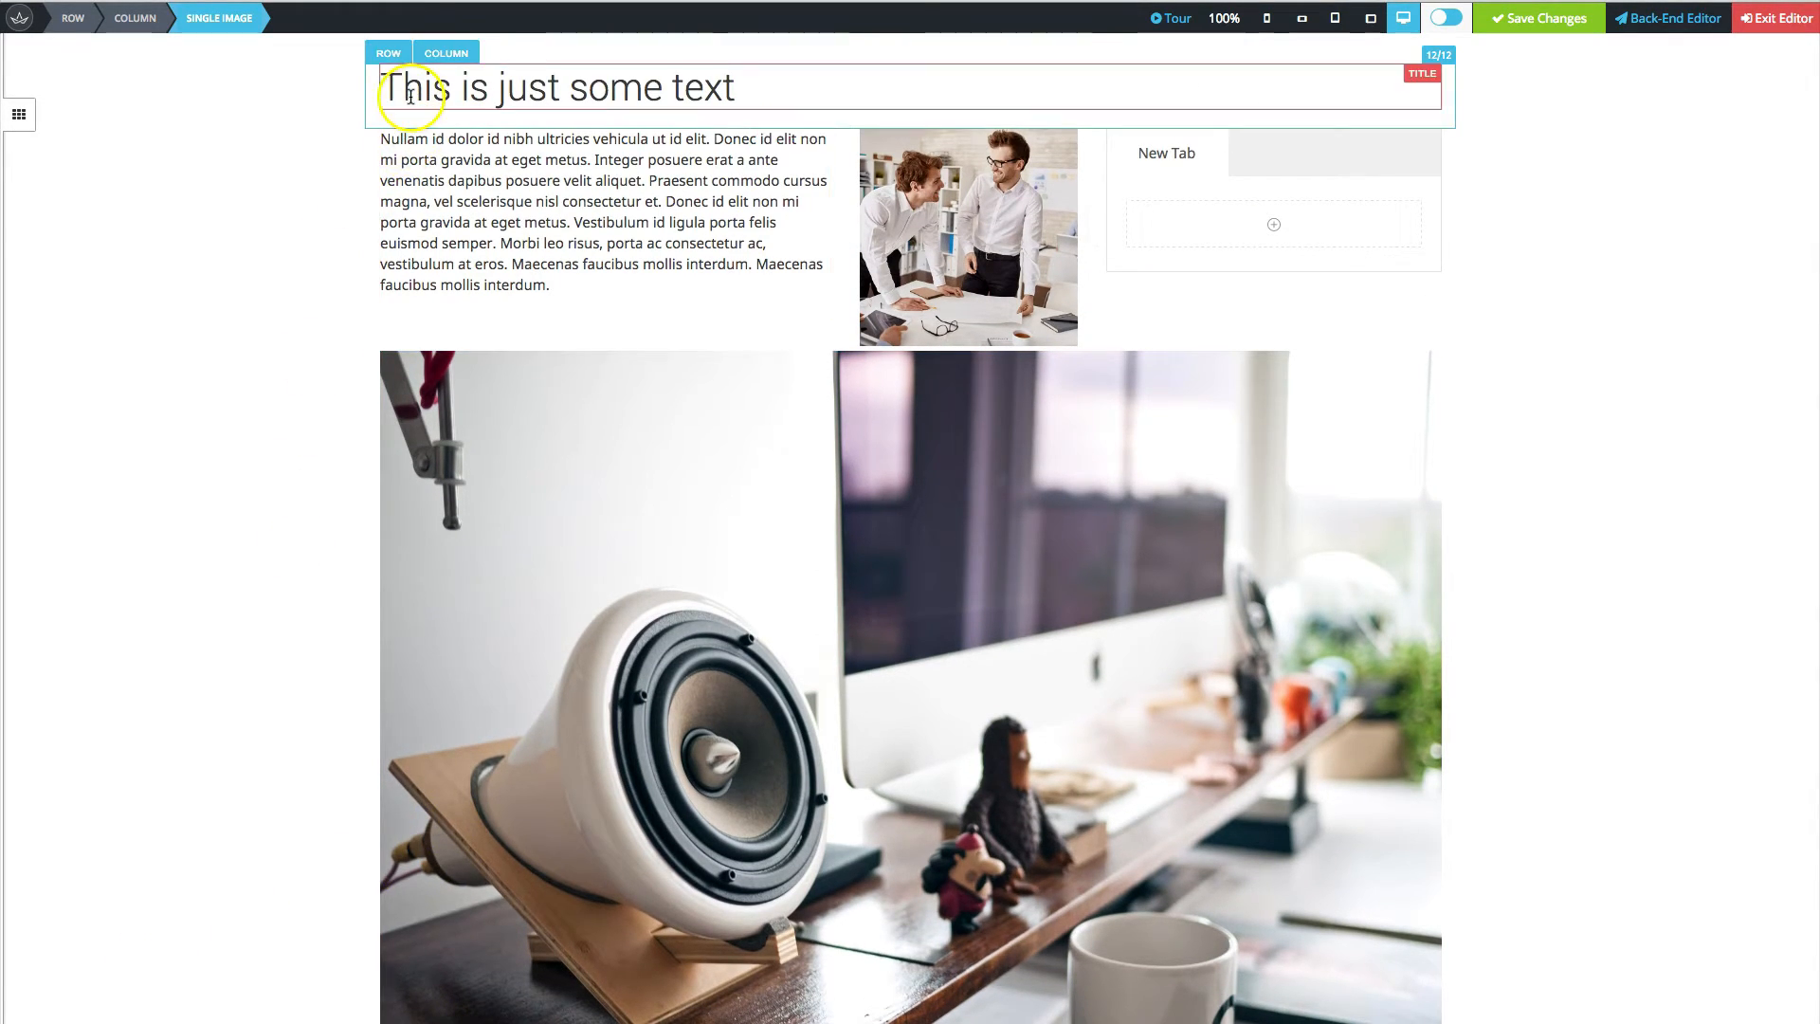
{"action": "left_click", "coordinate": [387, 52]}
{"action": "left_click", "coordinate": [410, 164]}
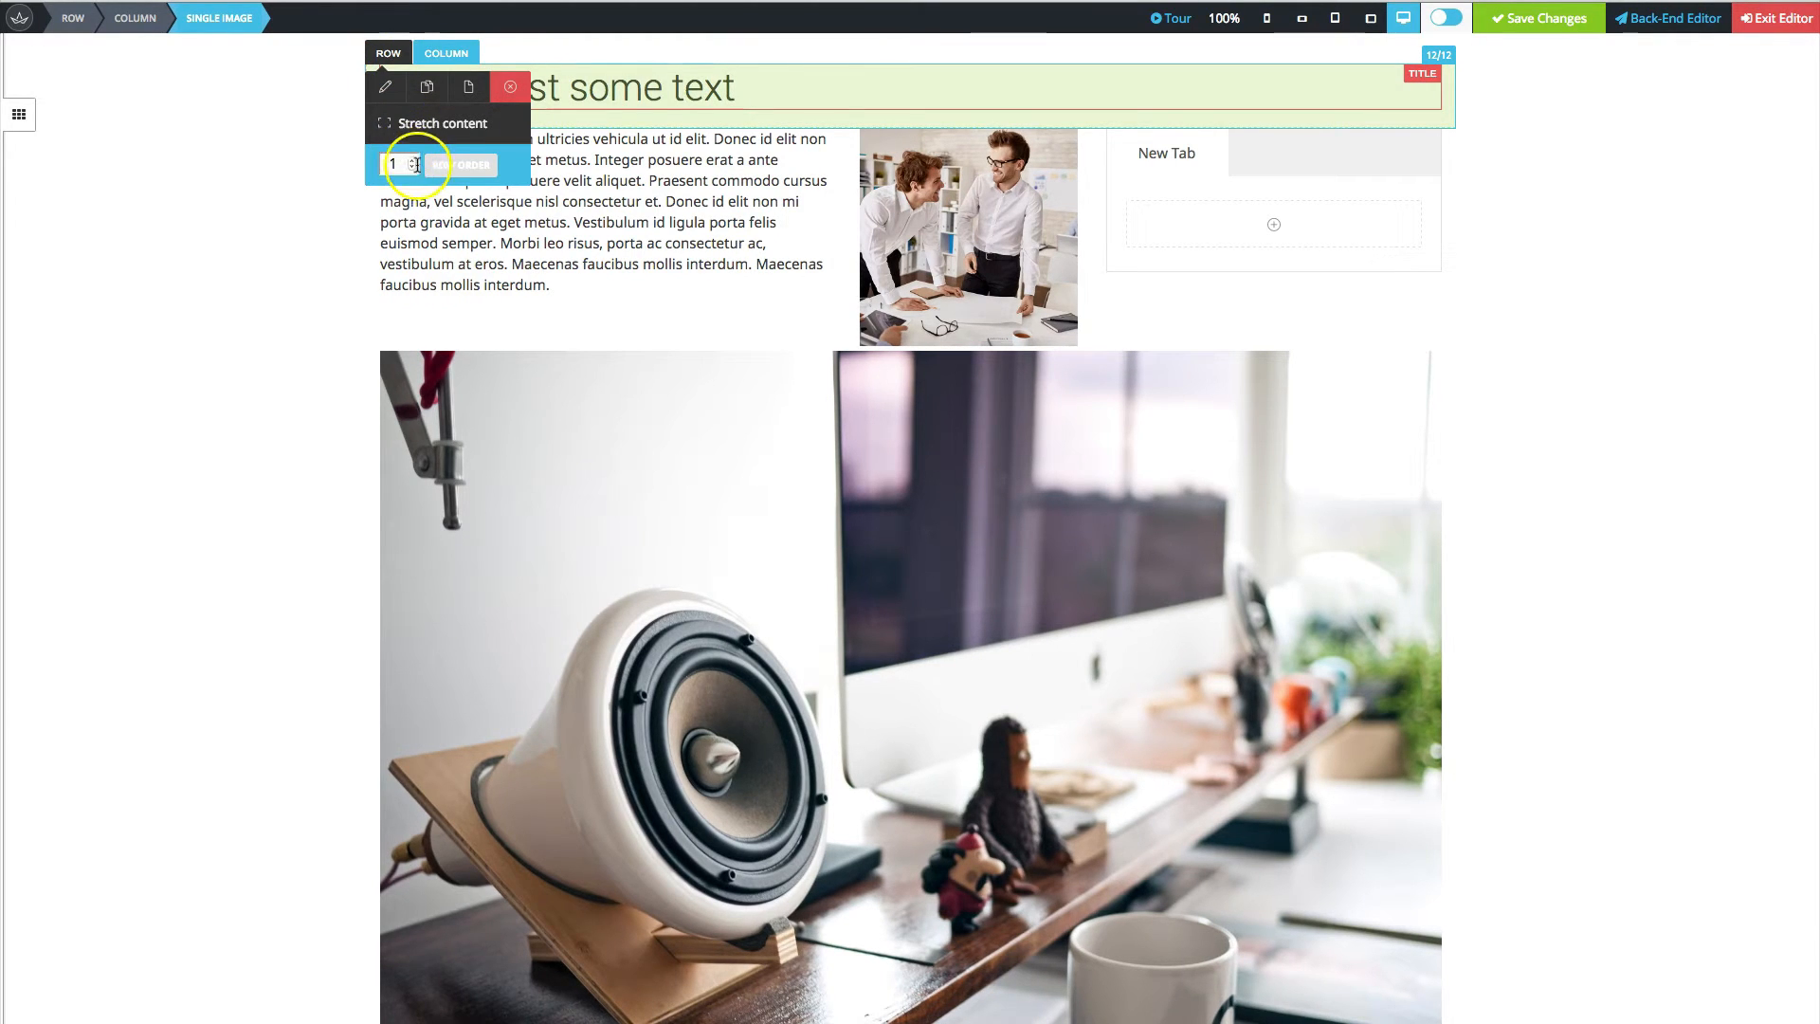
{"action": "left_click", "coordinate": [412, 162]}
{"action": "left_click", "coordinate": [445, 164]}
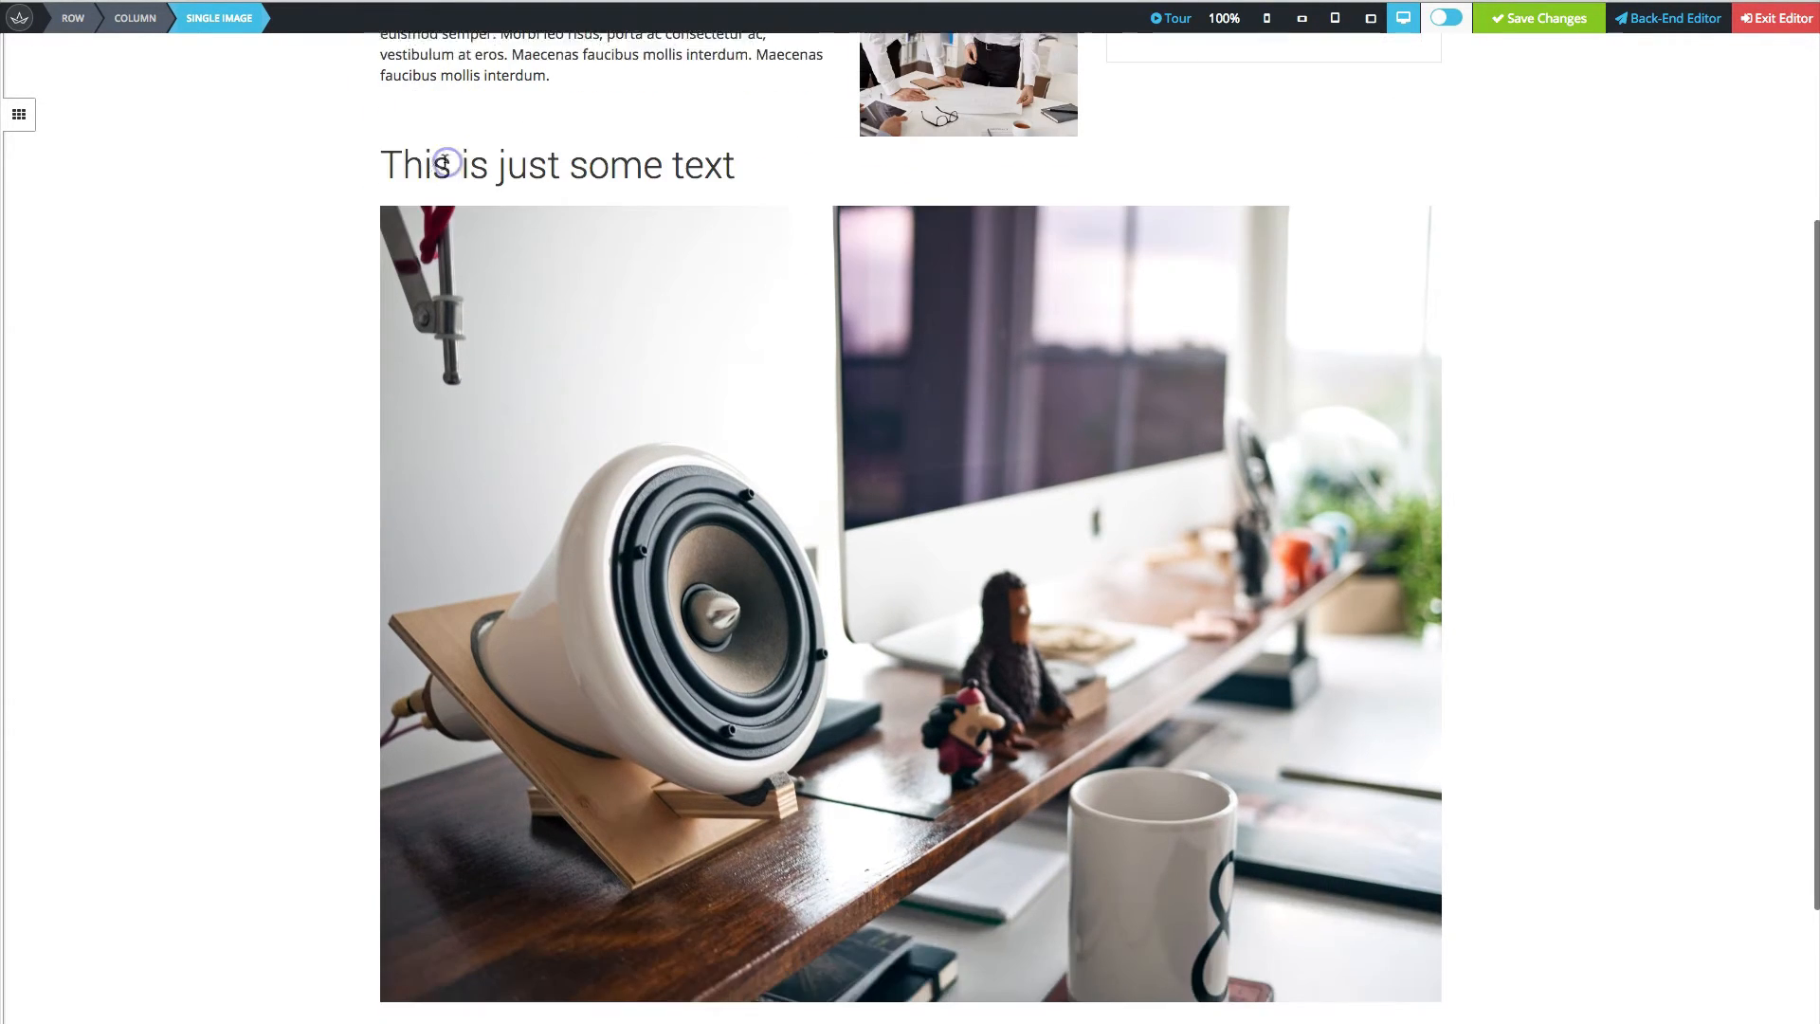
Raise the three-column row's order number so it becomes the last row, below the large image.
{"action": "scroll", "coordinate": [420, 108], "scroll_direction": "up", "scroll_amount": 3}
{"action": "mouse_move", "coordinate": [392, 171]}
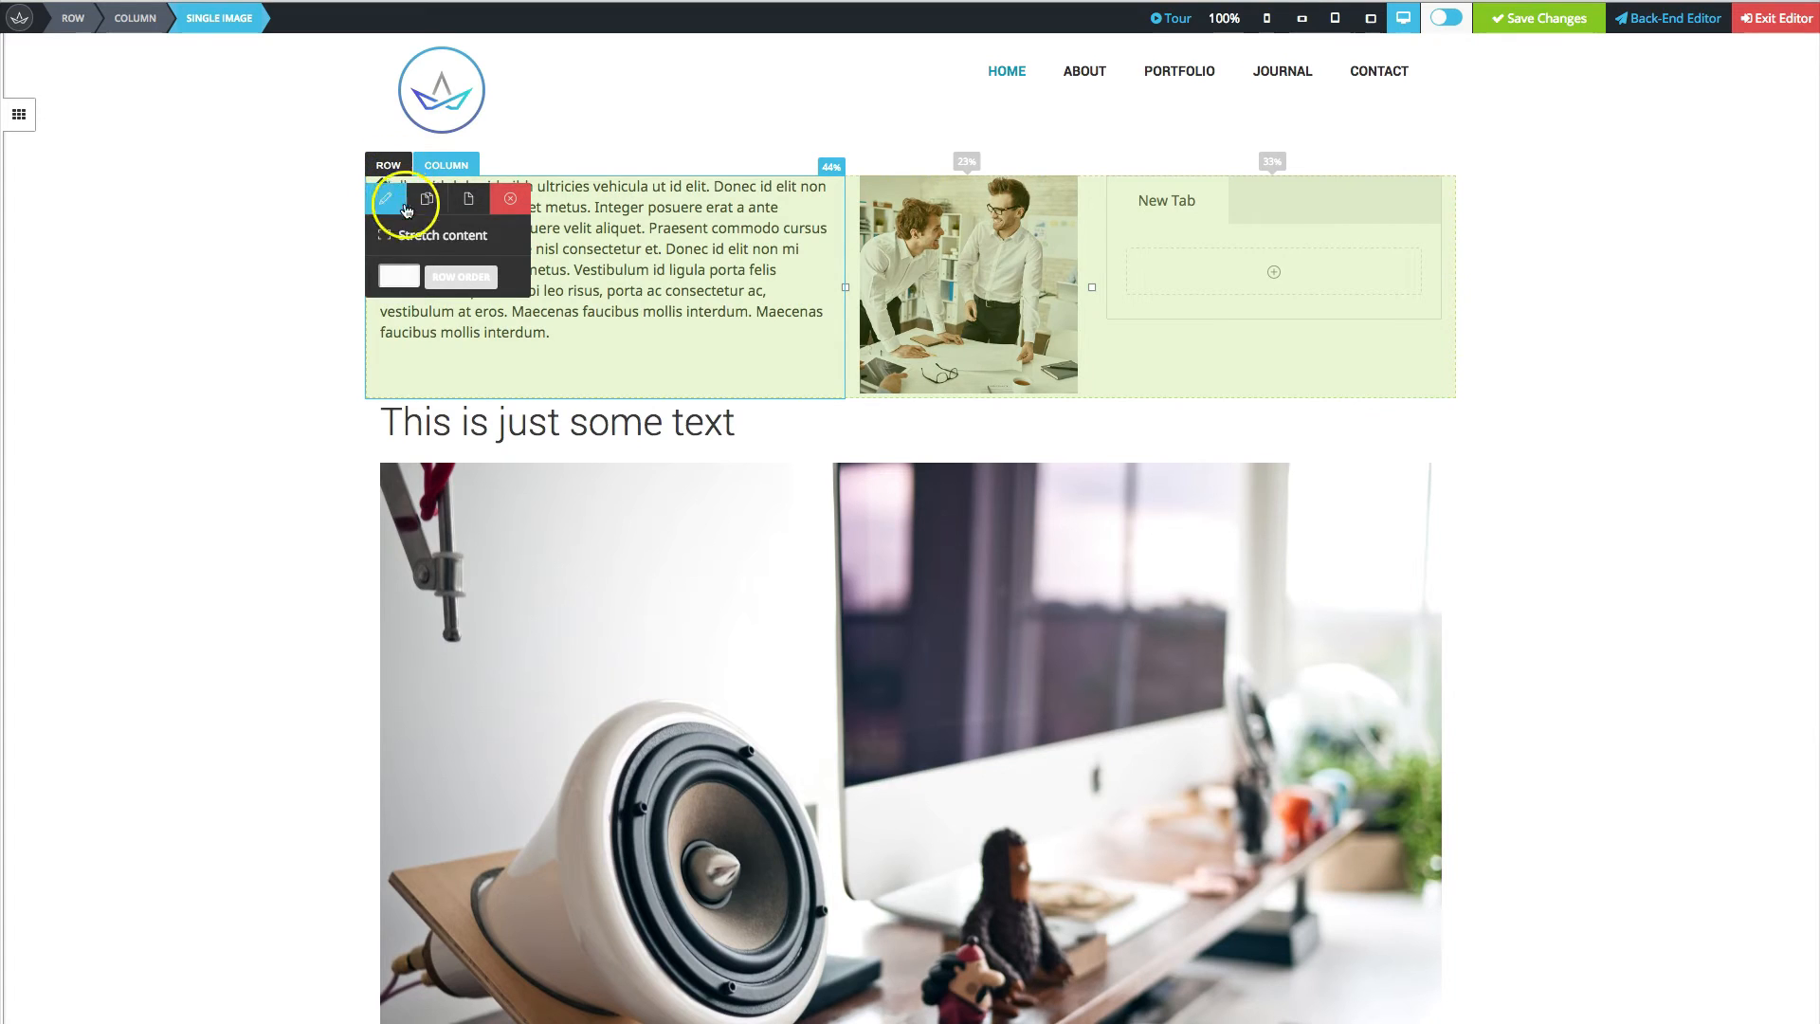
{"action": "left_click", "coordinate": [414, 273]}
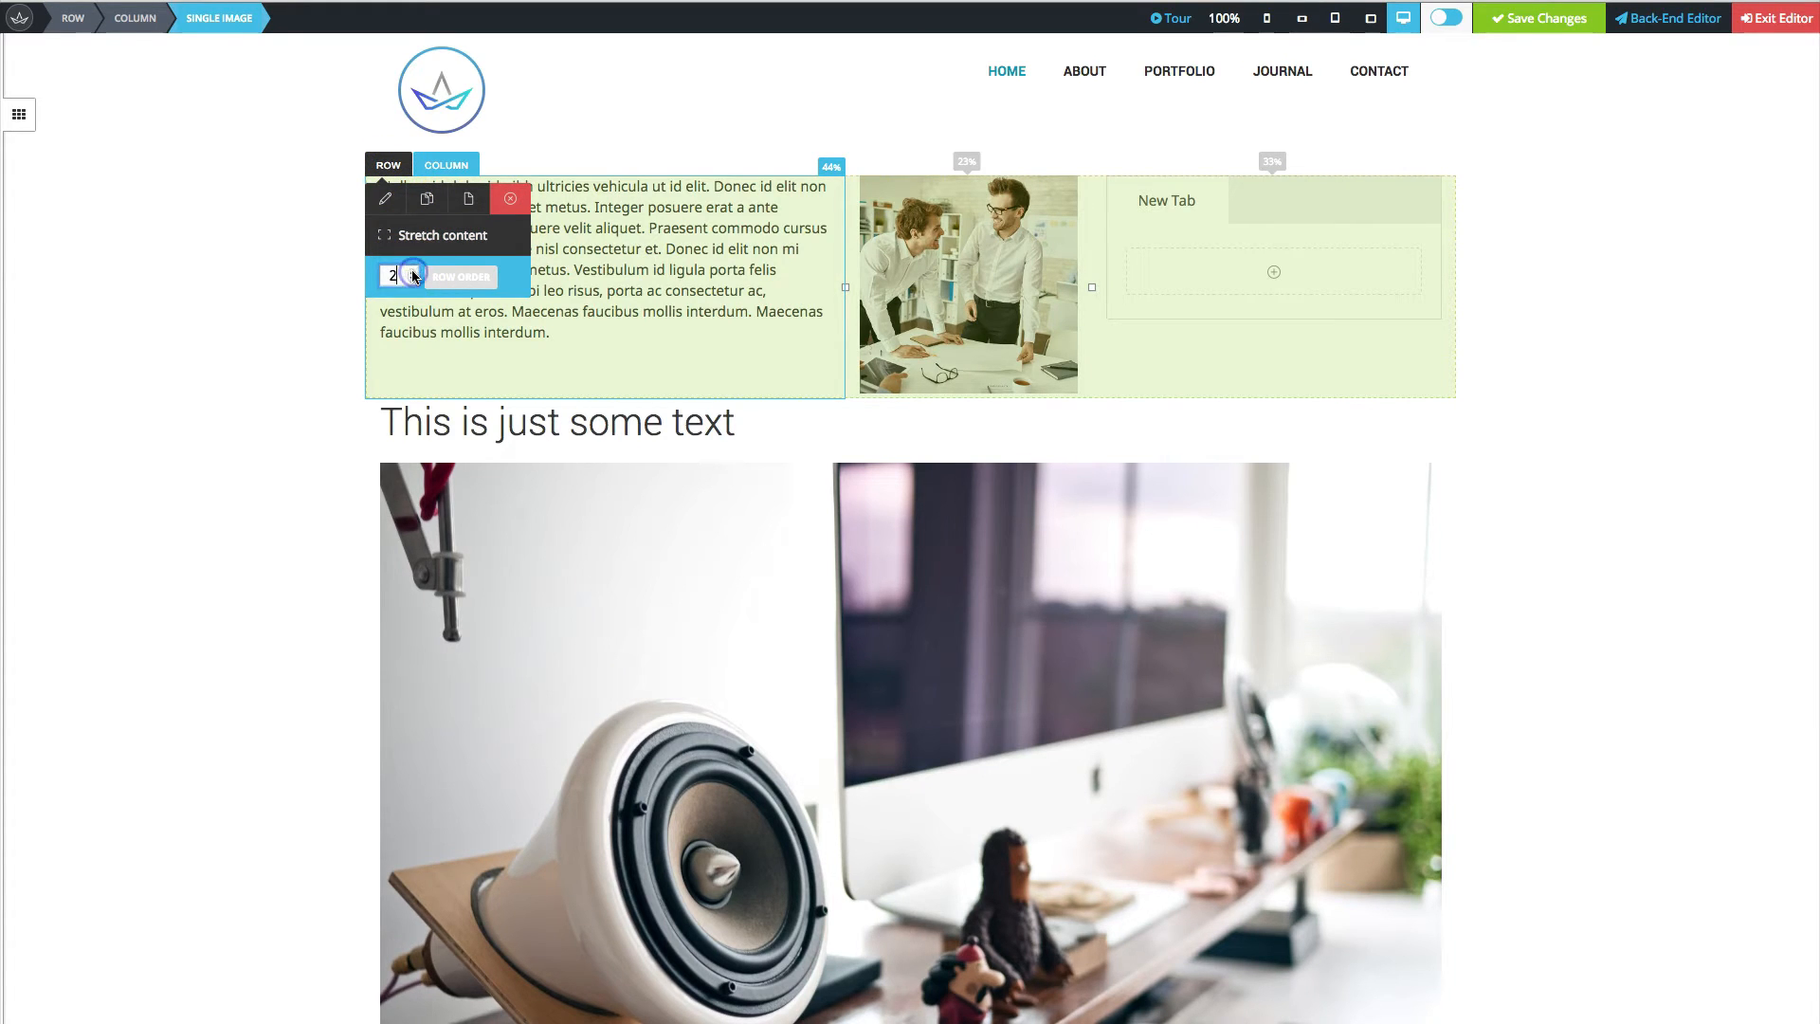
{"action": "left_click", "coordinate": [450, 277]}
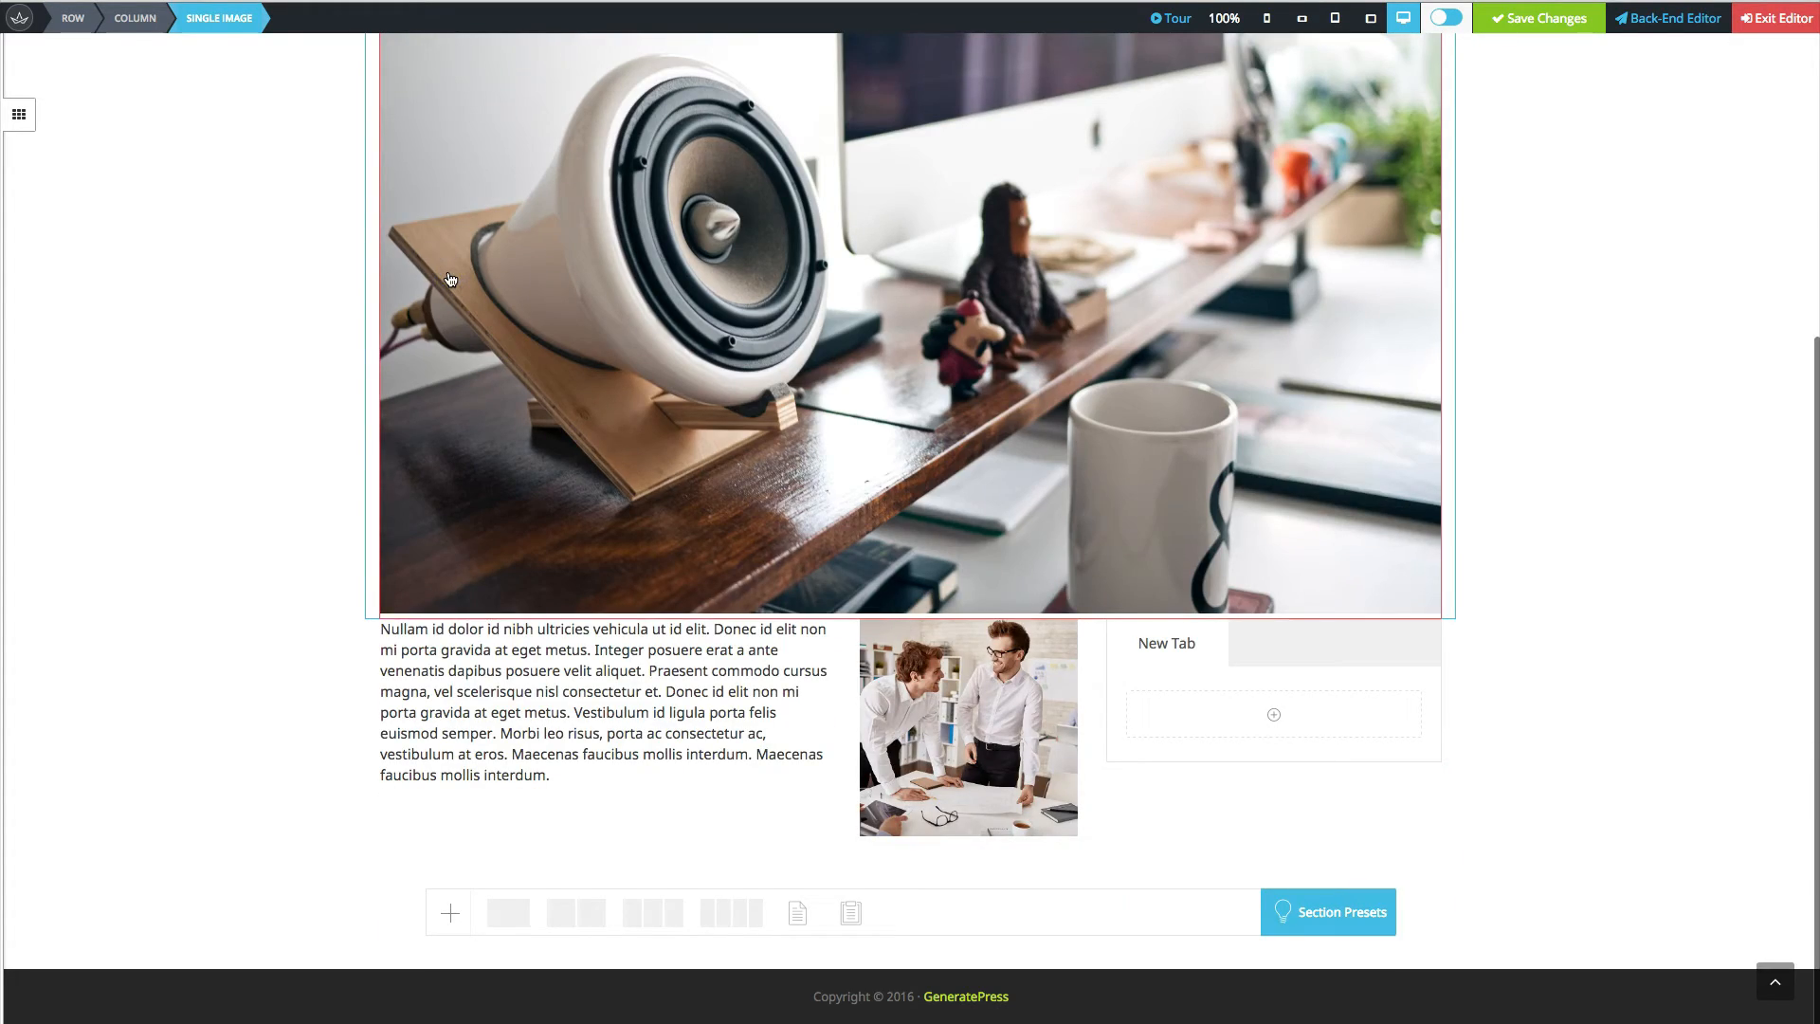
Move the title row down between the large image and the three-column row.
{"action": "scroll", "coordinate": [450, 278], "scroll_direction": "up", "scroll_amount": 5}
{"action": "left_click", "coordinate": [392, 158]}
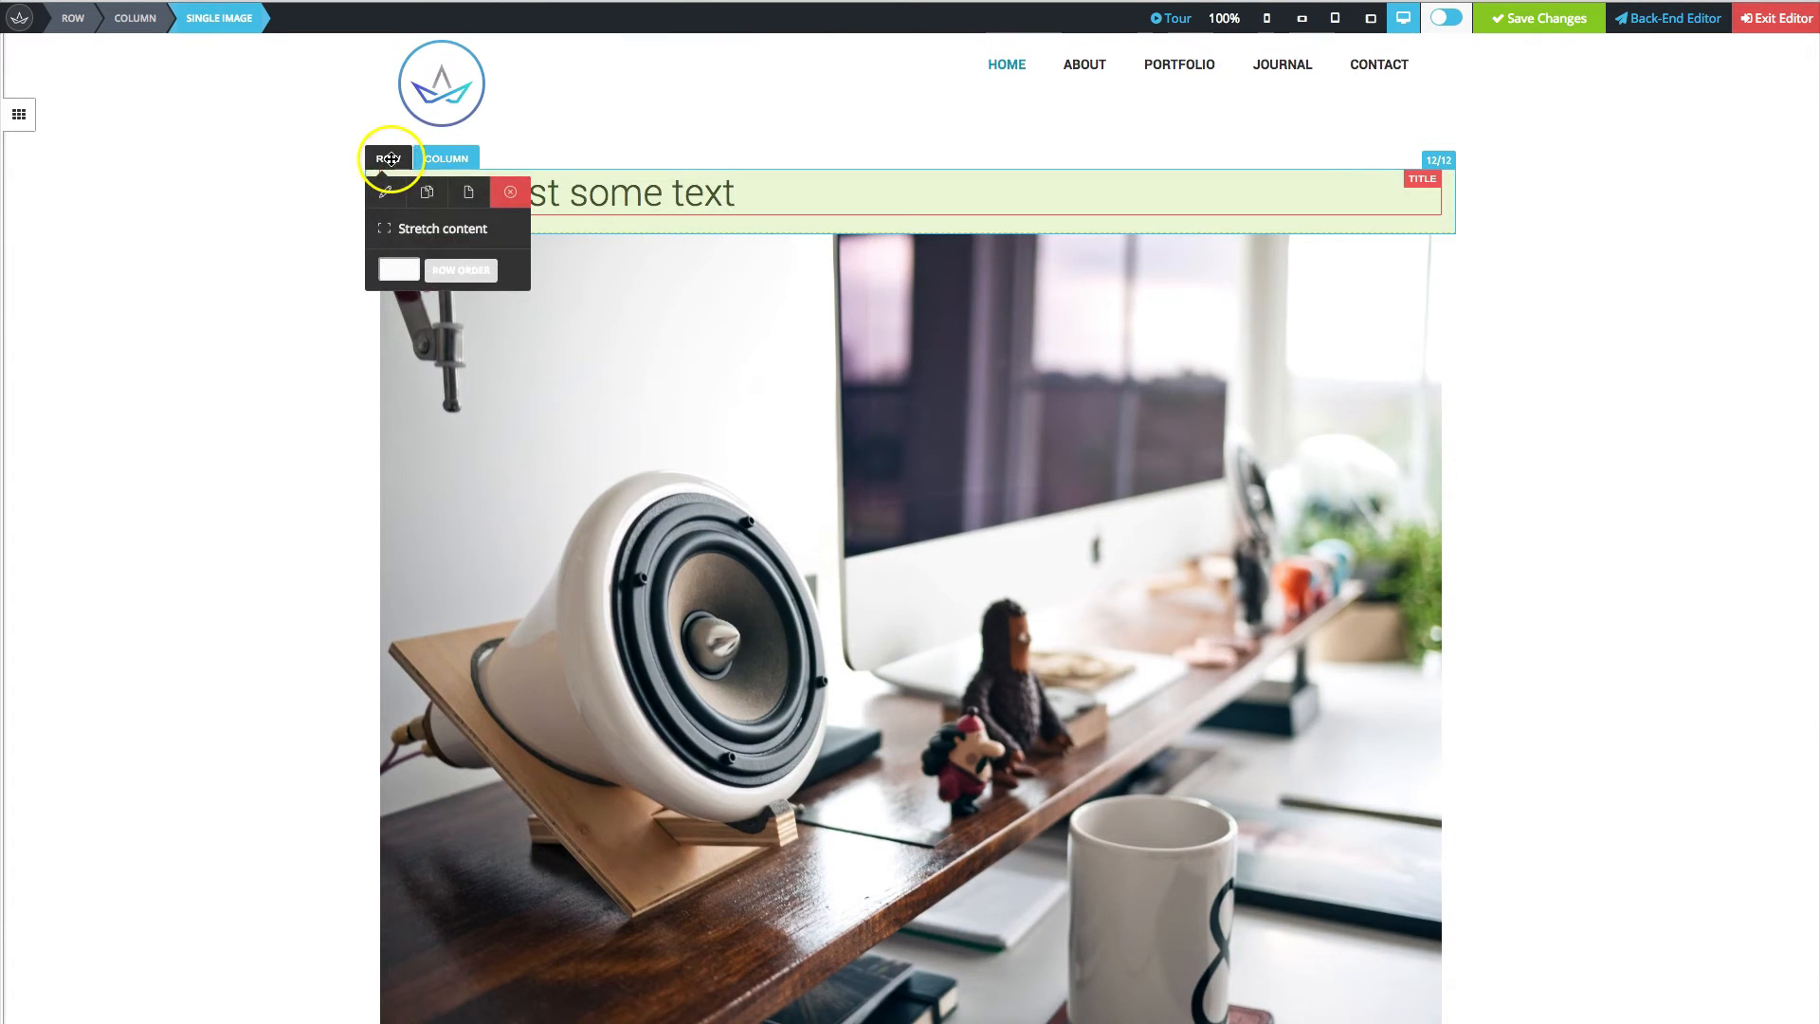
{"action": "left_click_drag", "start_coordinate": [391, 158], "coordinate": [471, 951]}
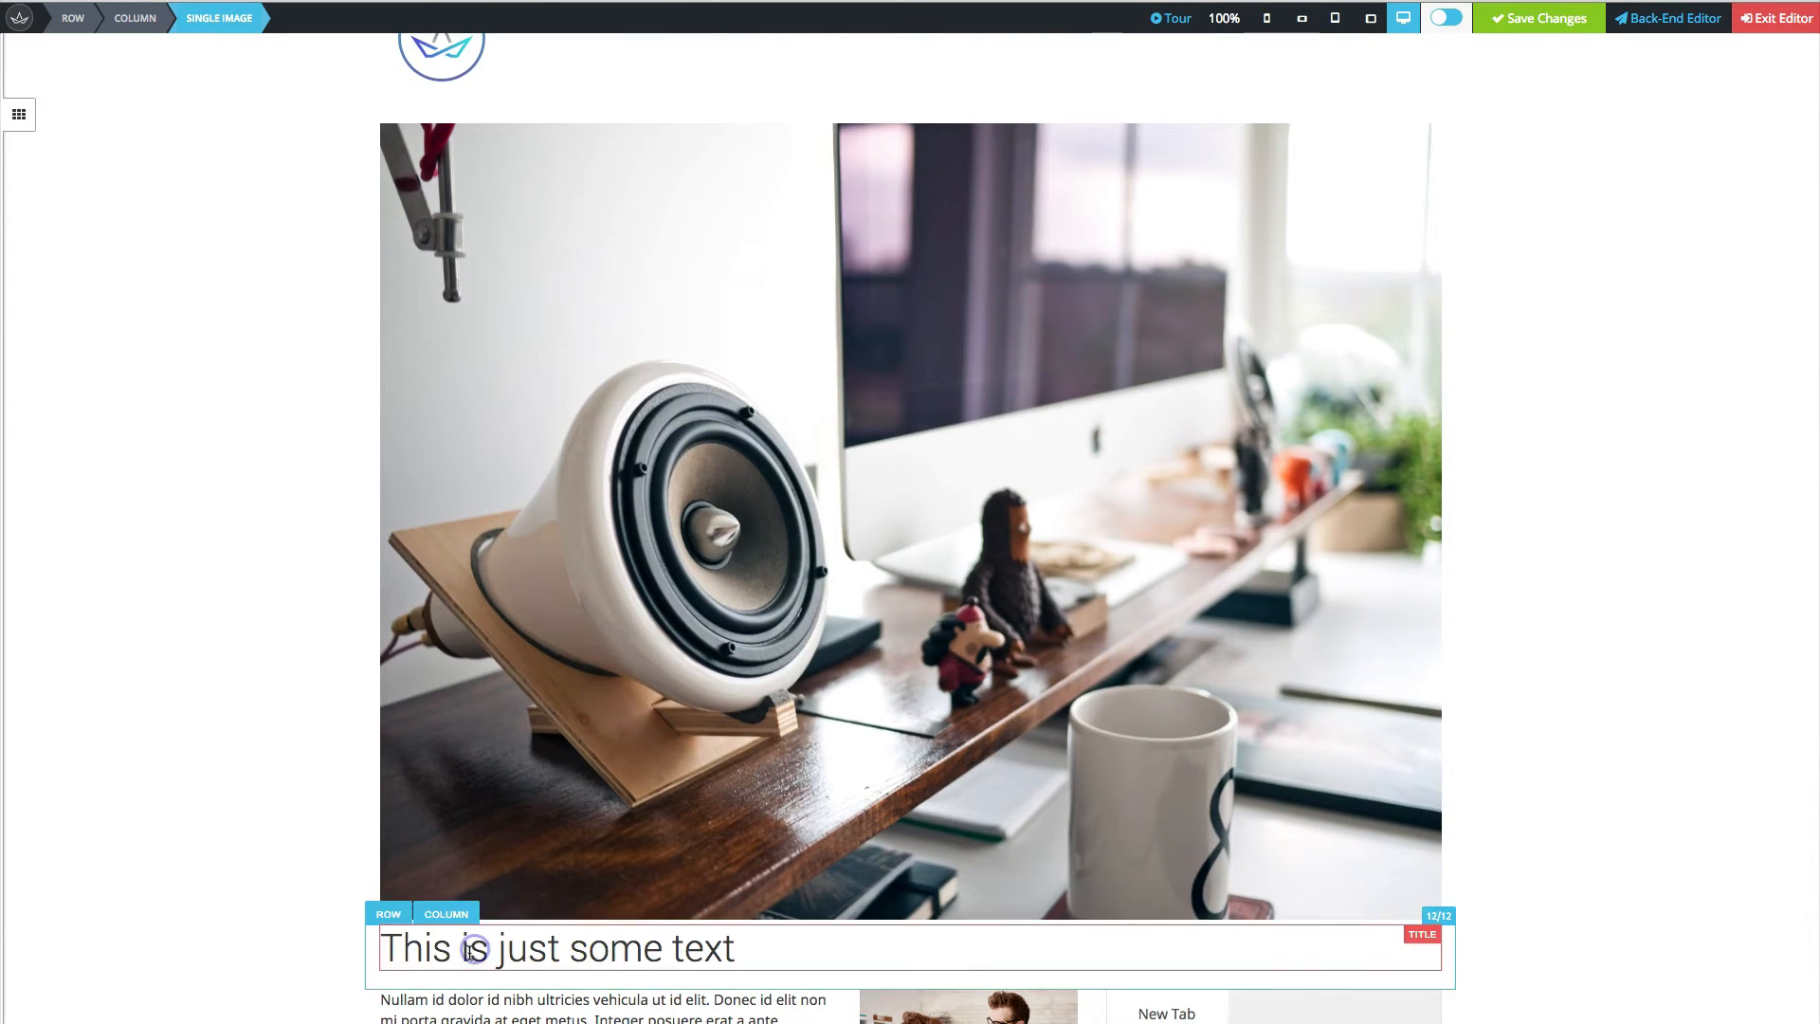
{"action": "scroll", "coordinate": [360, 886], "scroll_direction": "down", "scroll_amount": 4}
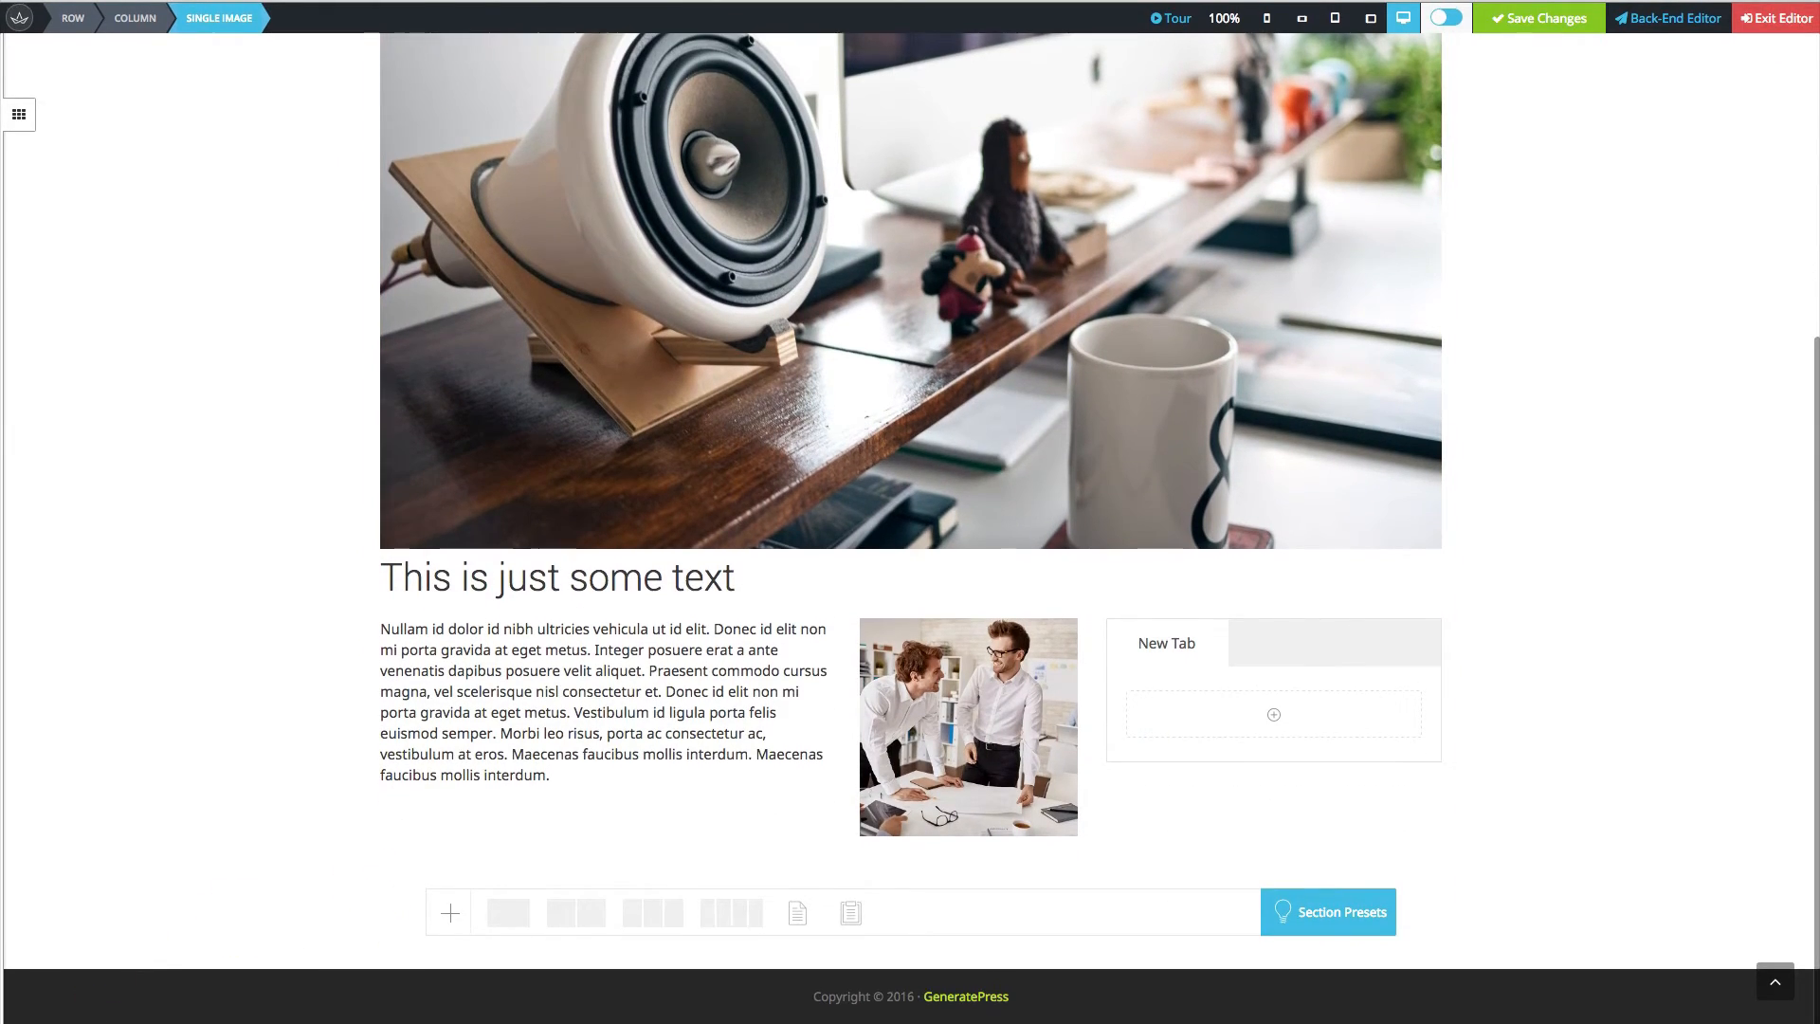
Move the text block from the first column into the third column, below the tabs element.
{"action": "left_click", "coordinate": [258, 705]}
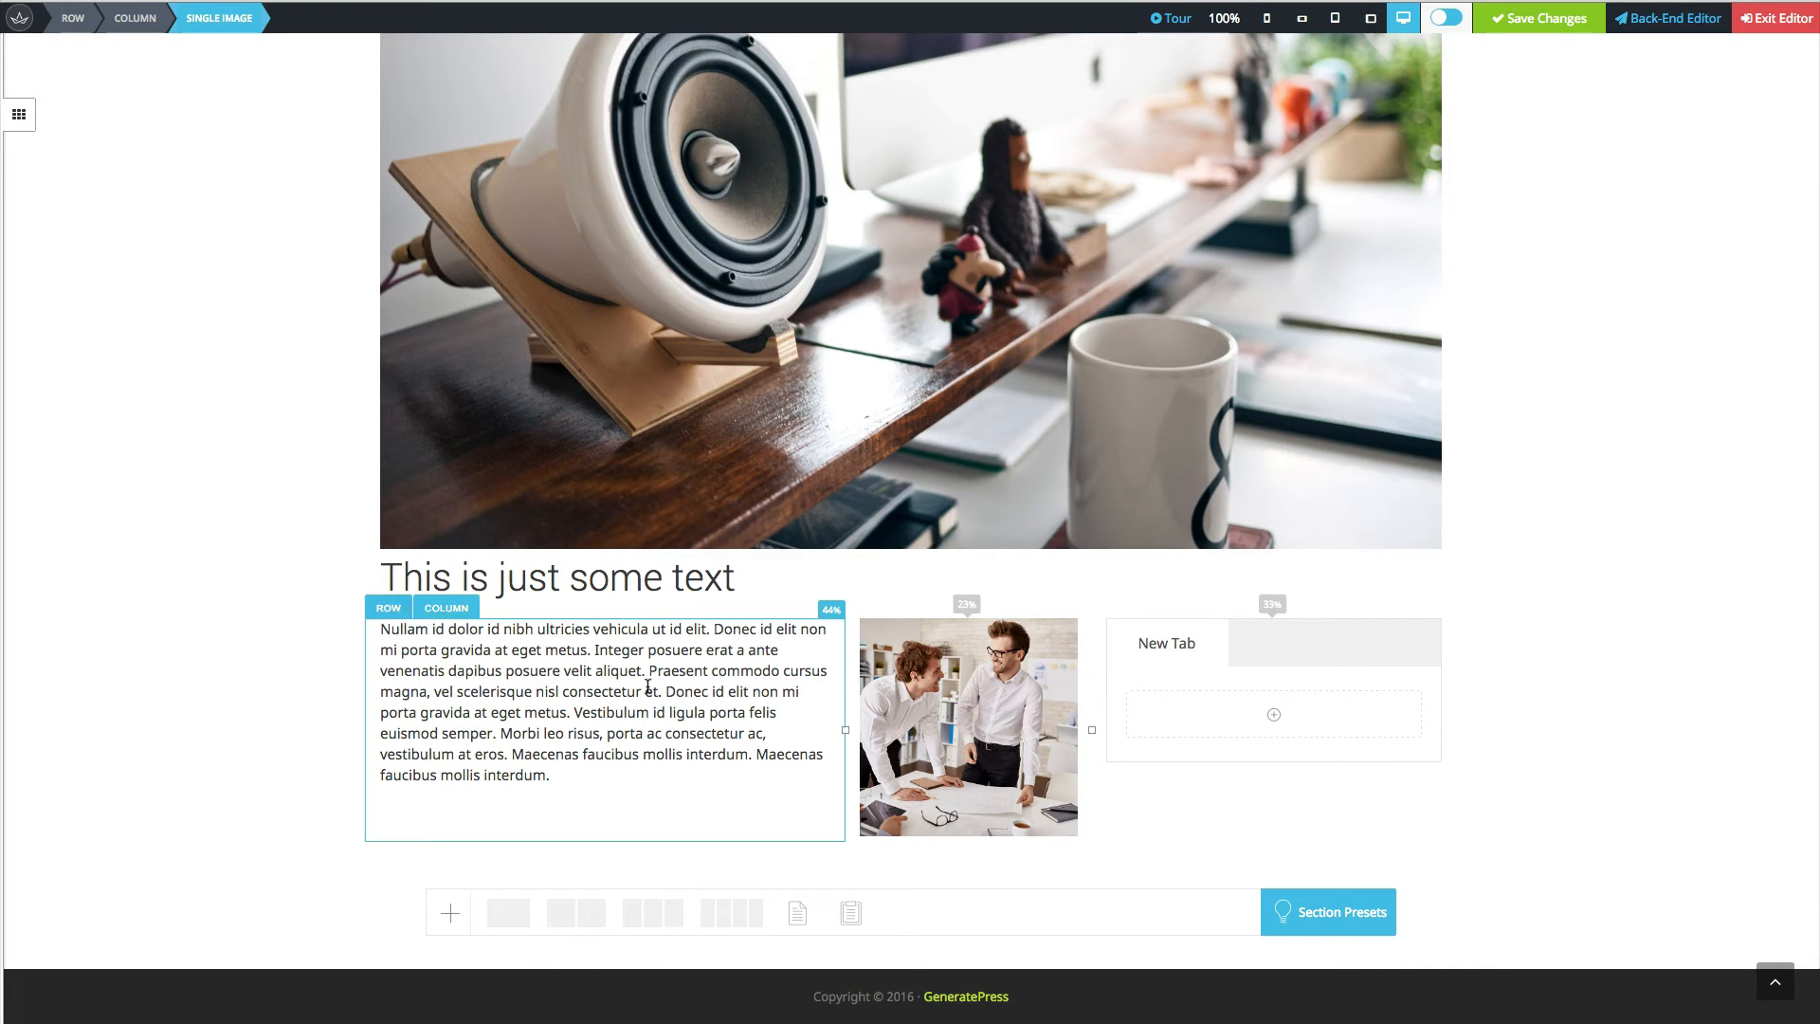
{"action": "mouse_move", "coordinate": [799, 633]}
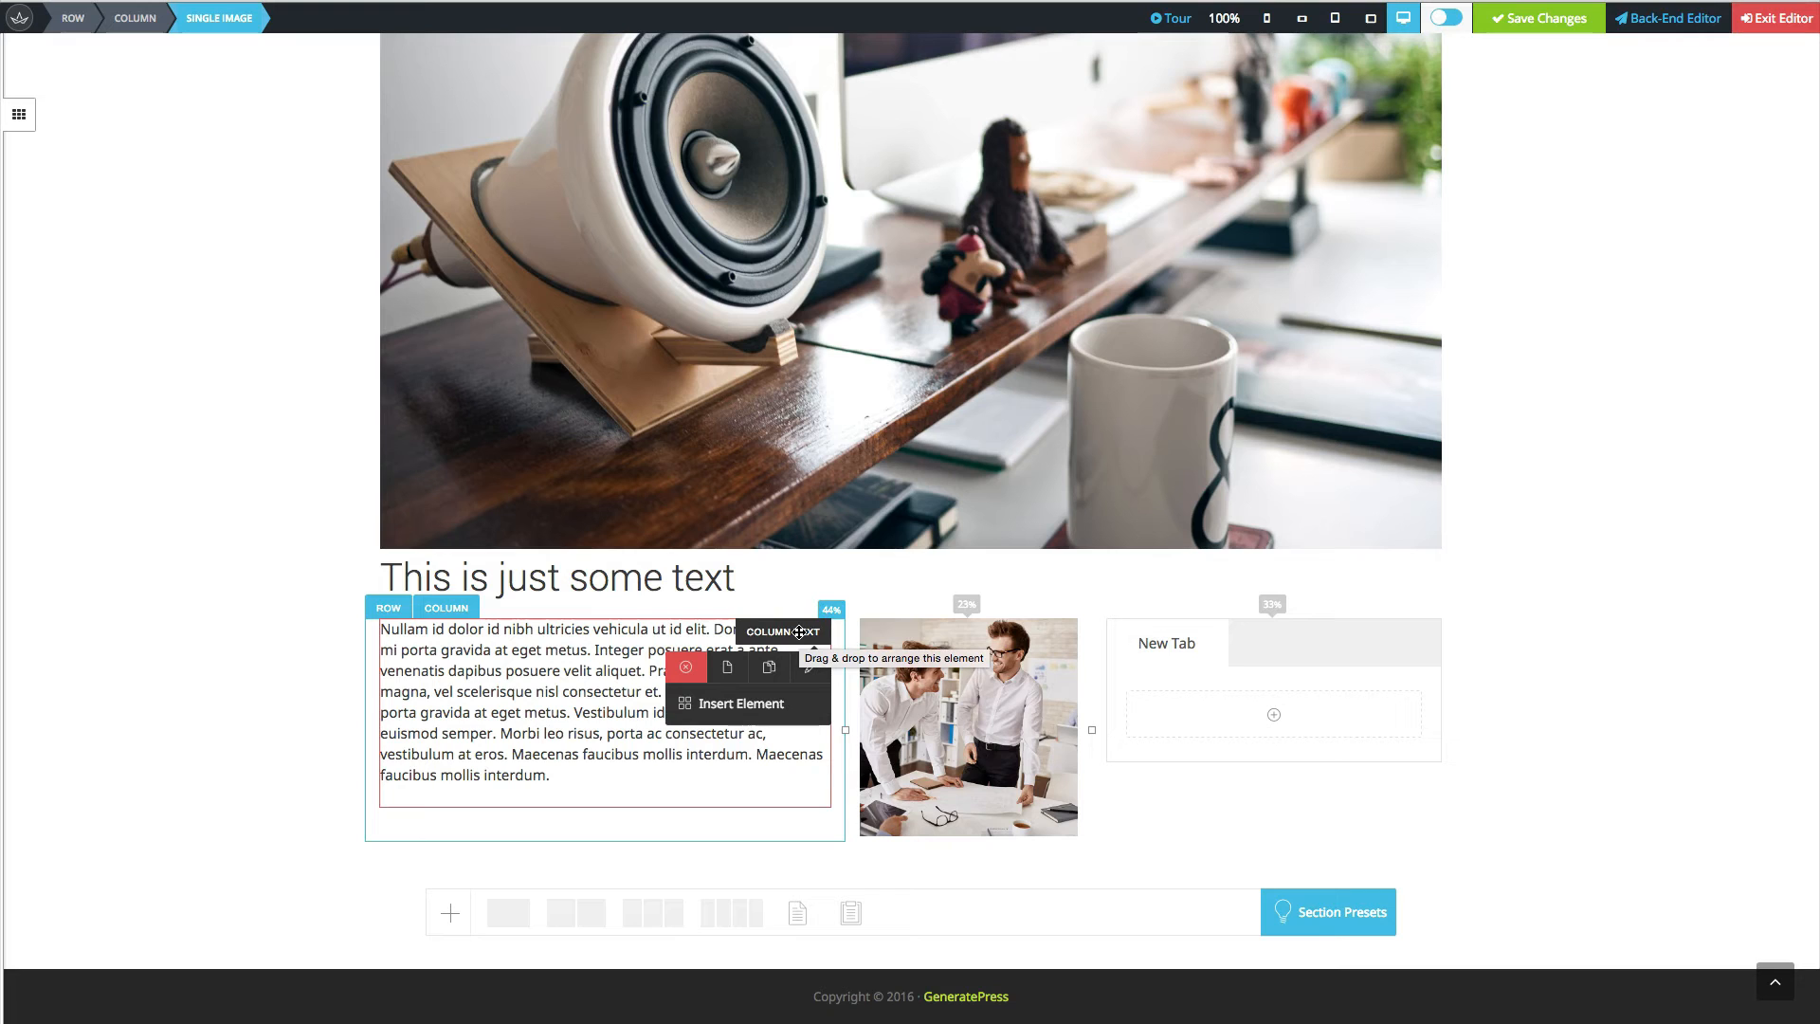
{"action": "left_click_drag", "start_coordinate": [799, 632], "coordinate": [1191, 817]}
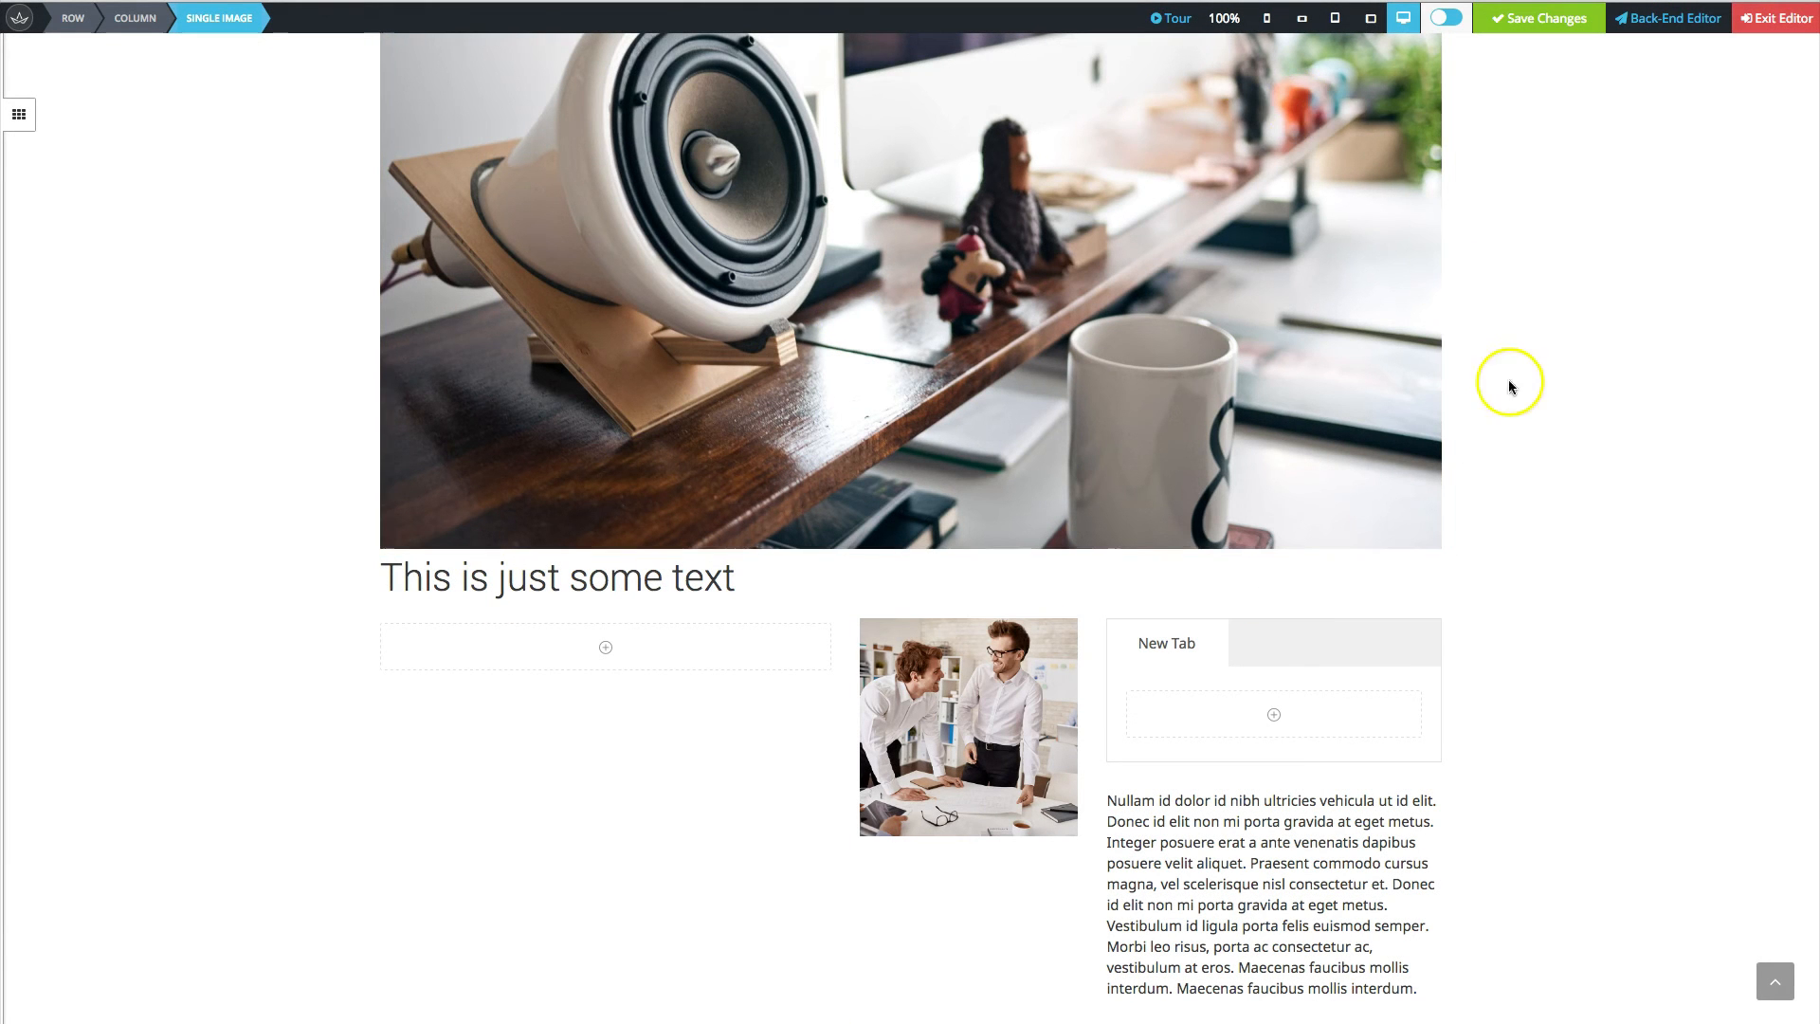
Preview the page with the editing controls switched off, and return to editing mode.
{"action": "left_click", "coordinate": [1446, 17]}
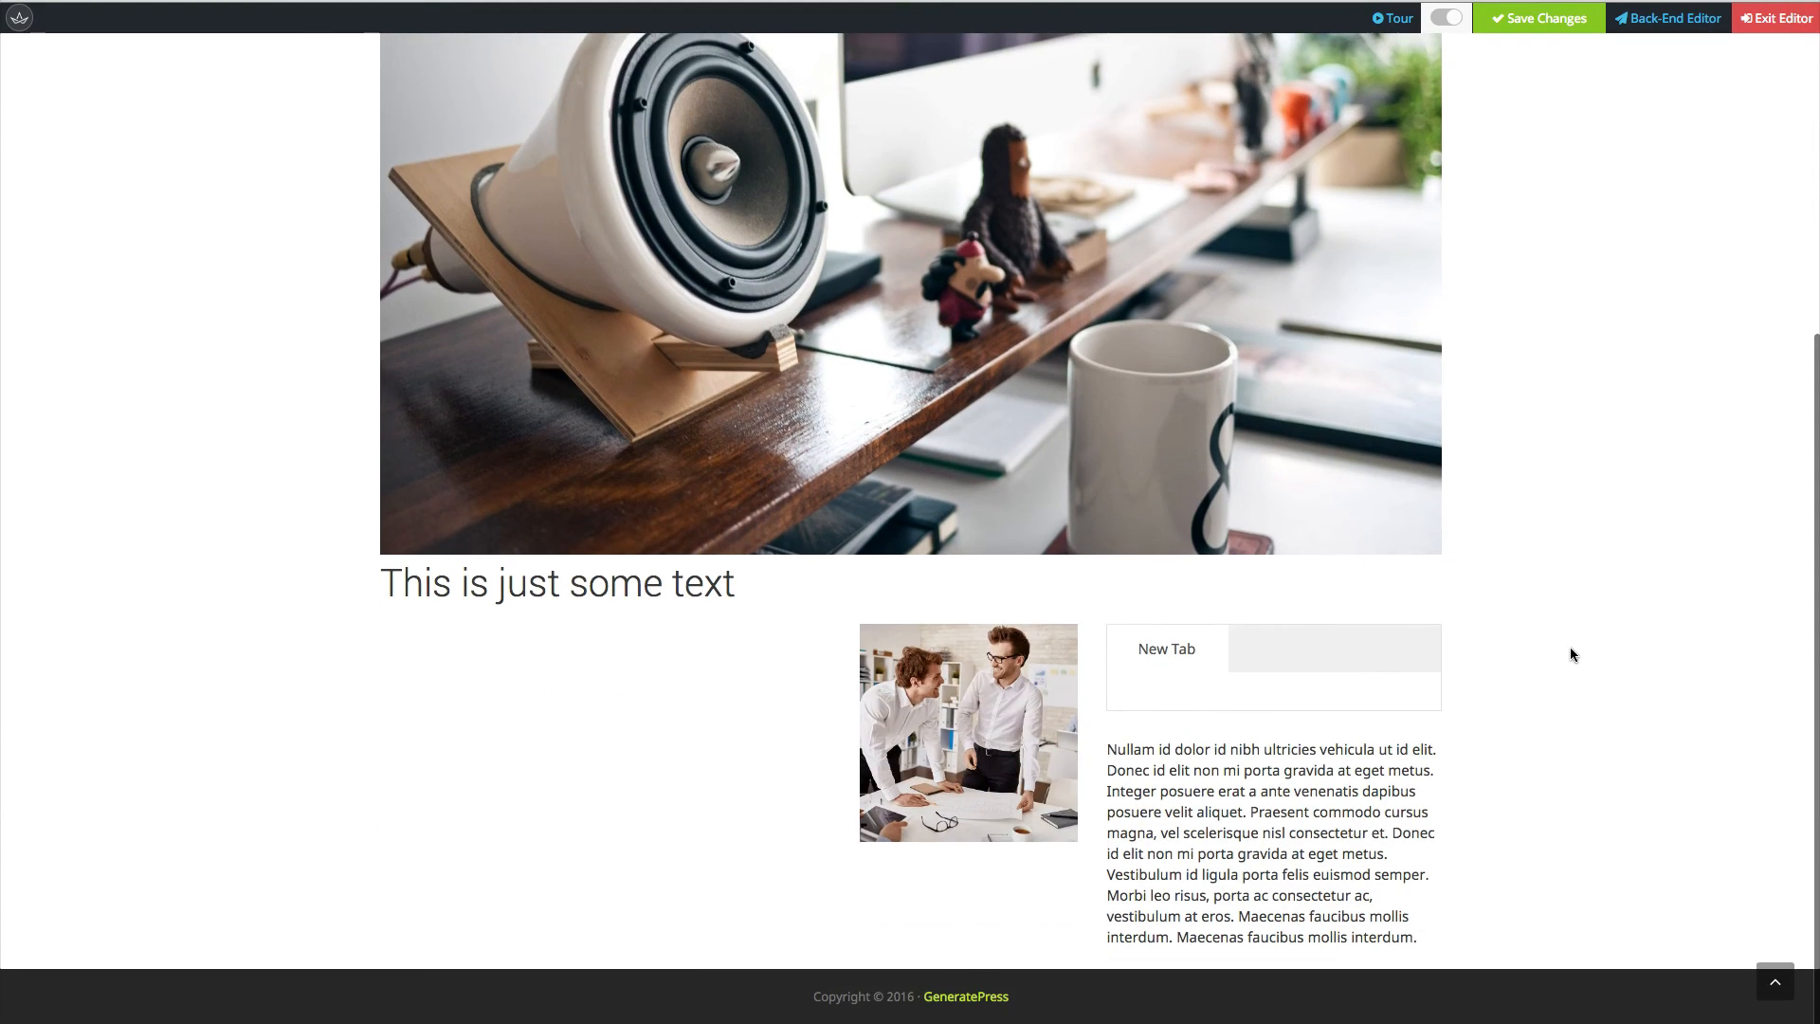
{"action": "left_click", "coordinate": [1216, 656]}
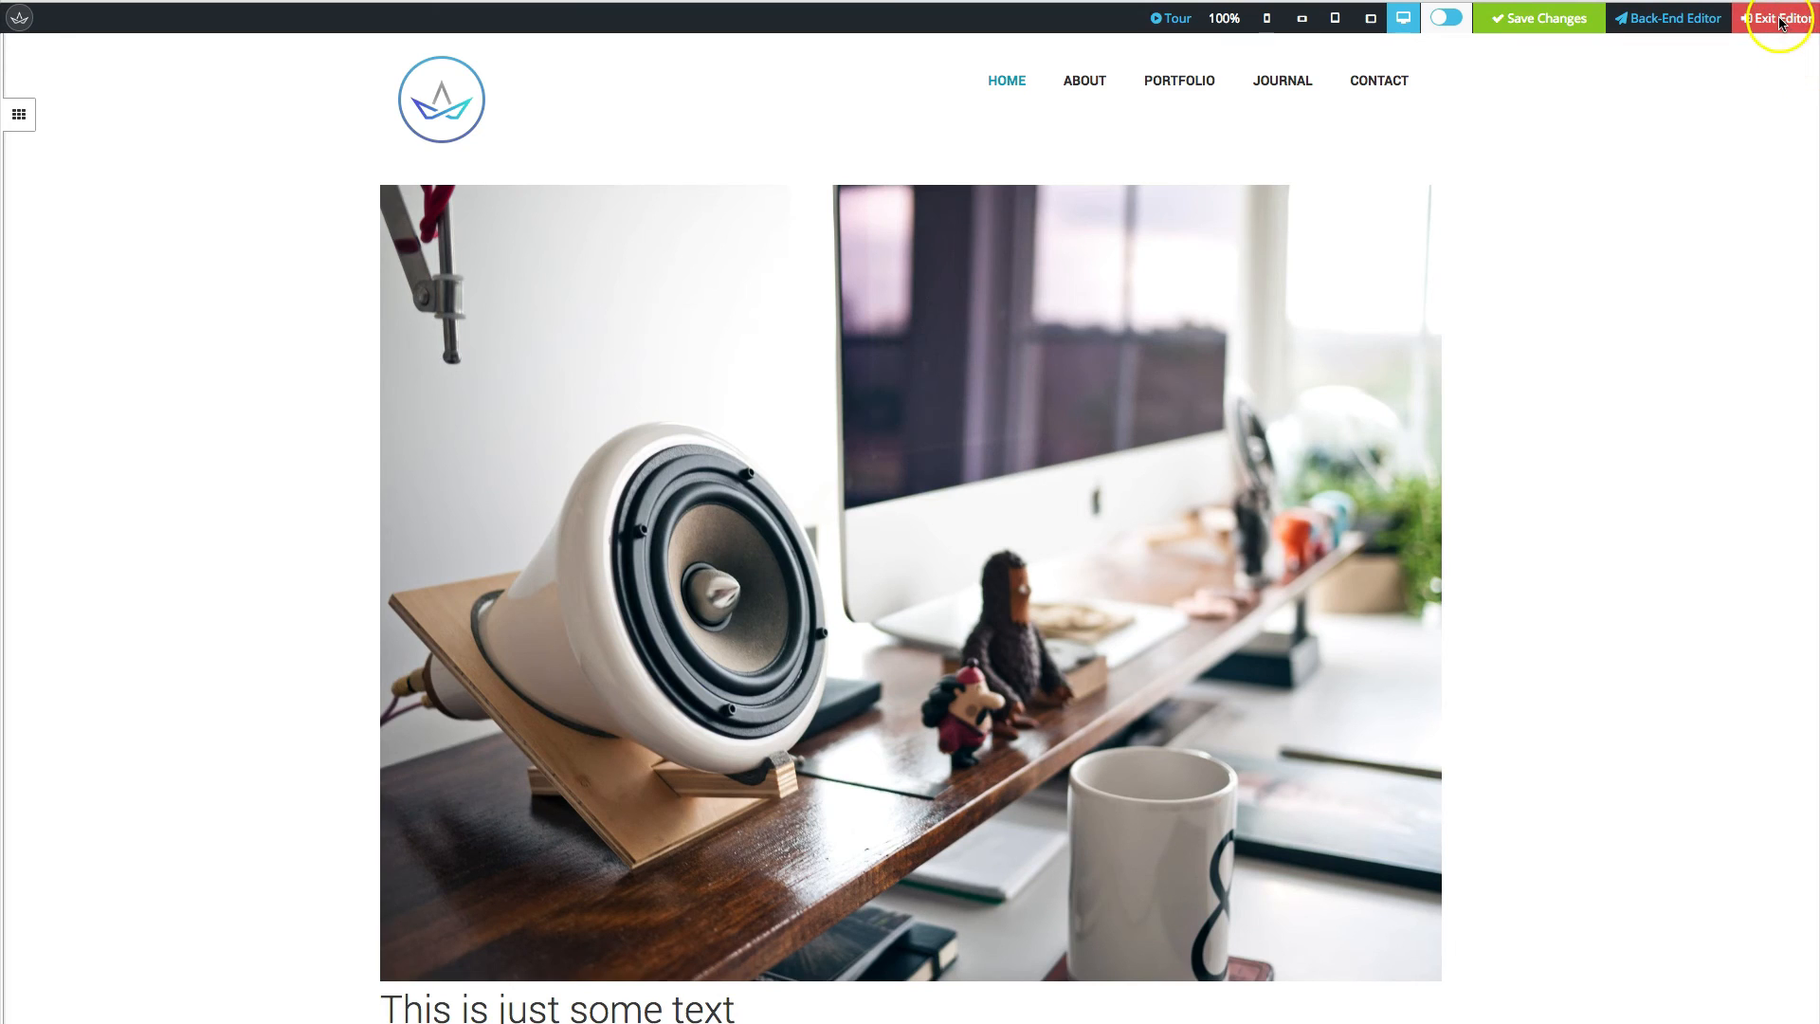
Exit the live editor and check the image, title and three-column rows on the website page.
{"action": "left_click", "coordinate": [1781, 19]}
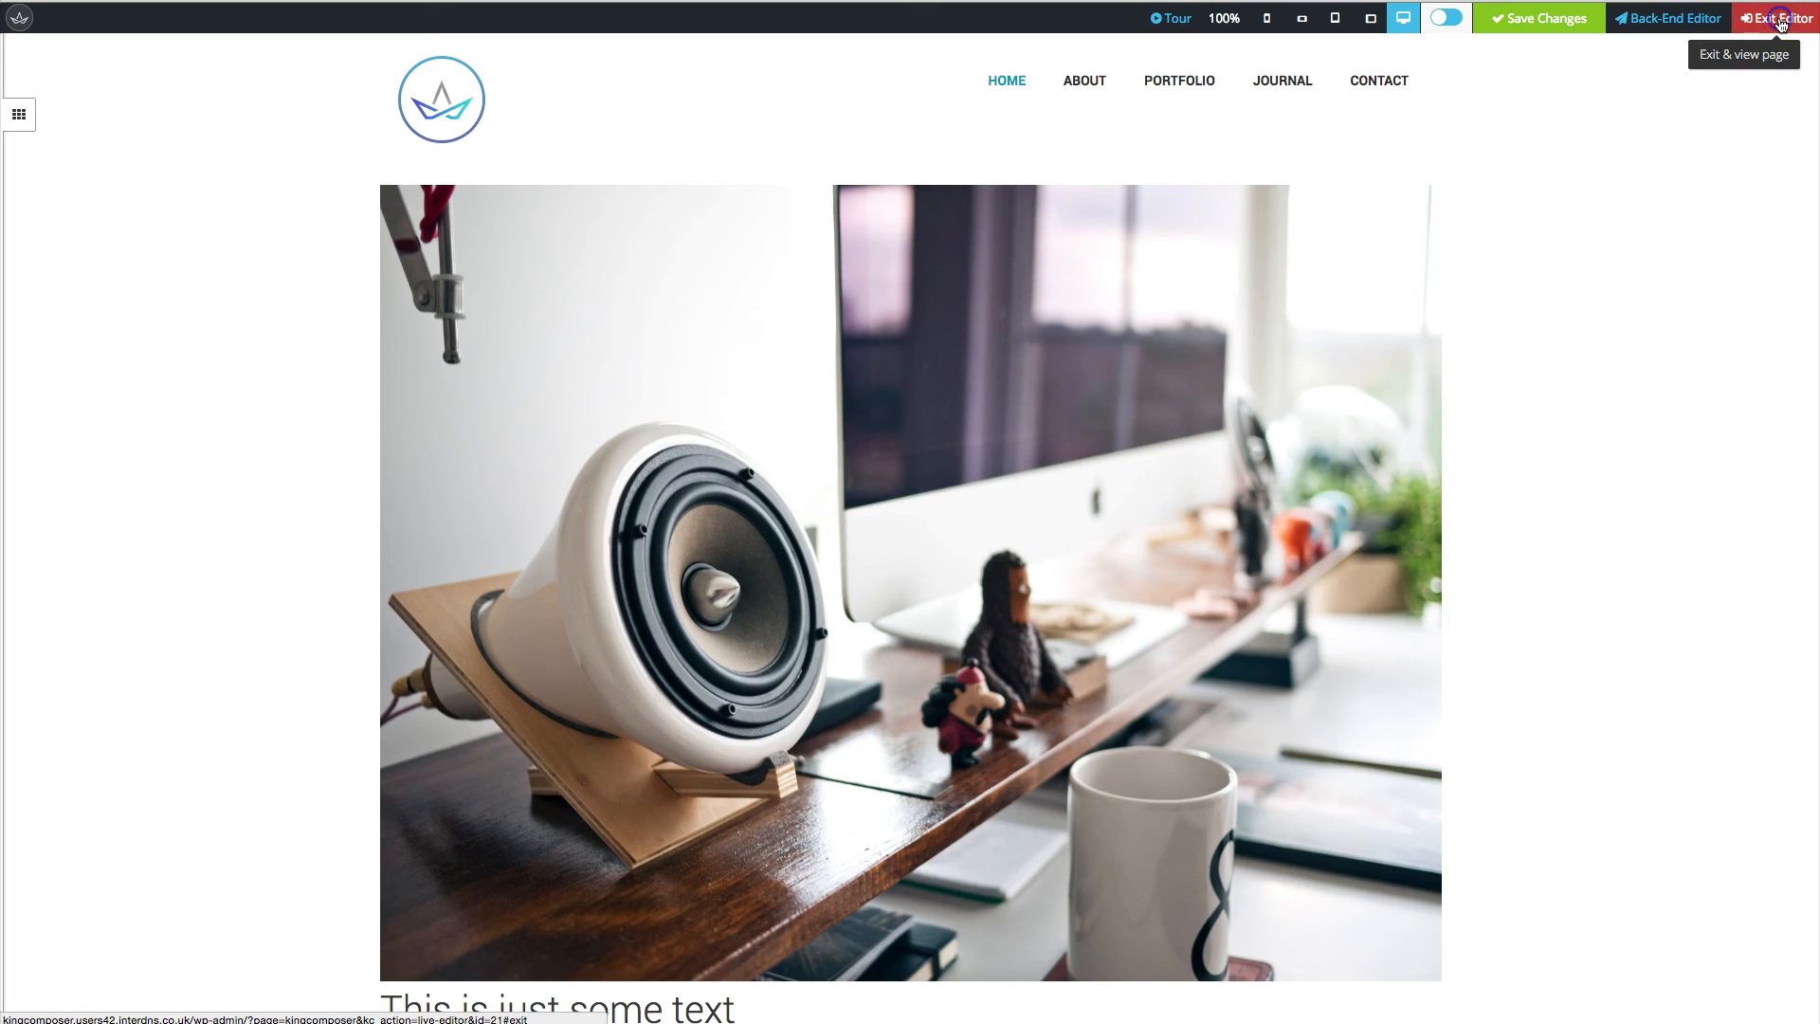
{"action": "left_click", "coordinate": [1780, 19]}
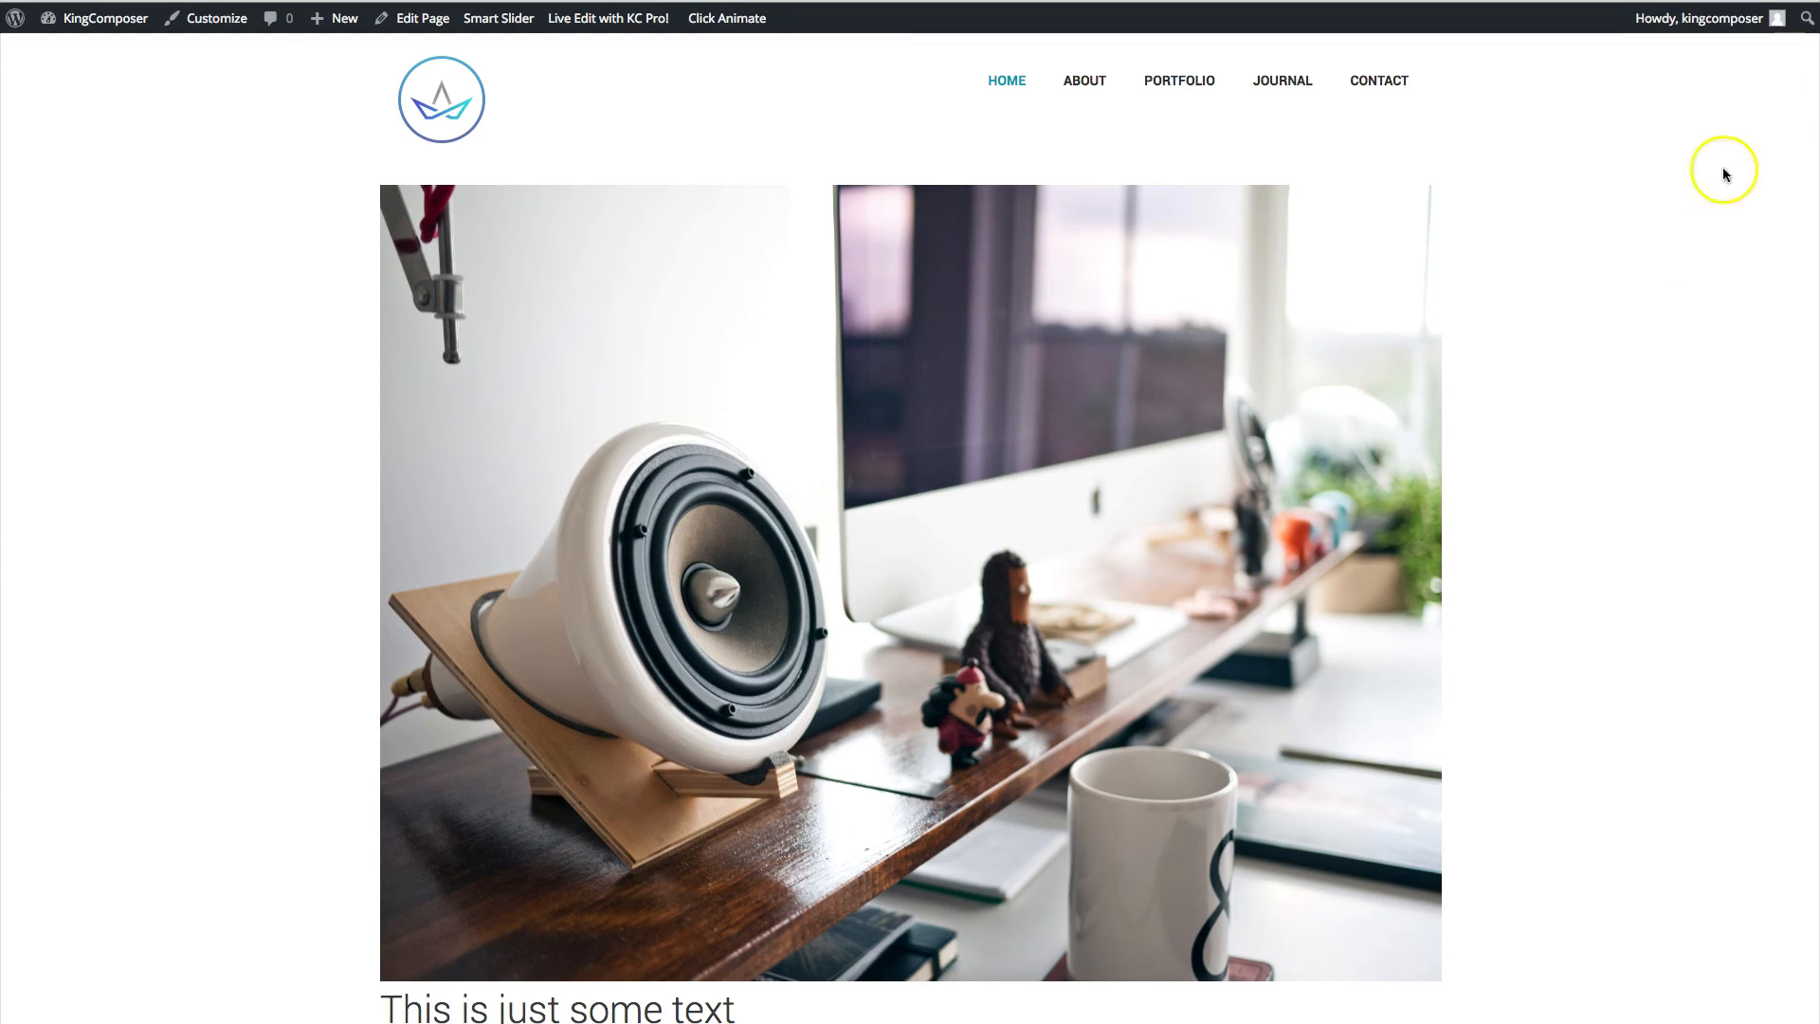
{"action": "scroll", "coordinate": [1698, 258], "scroll_direction": "down", "scroll_amount": 5}
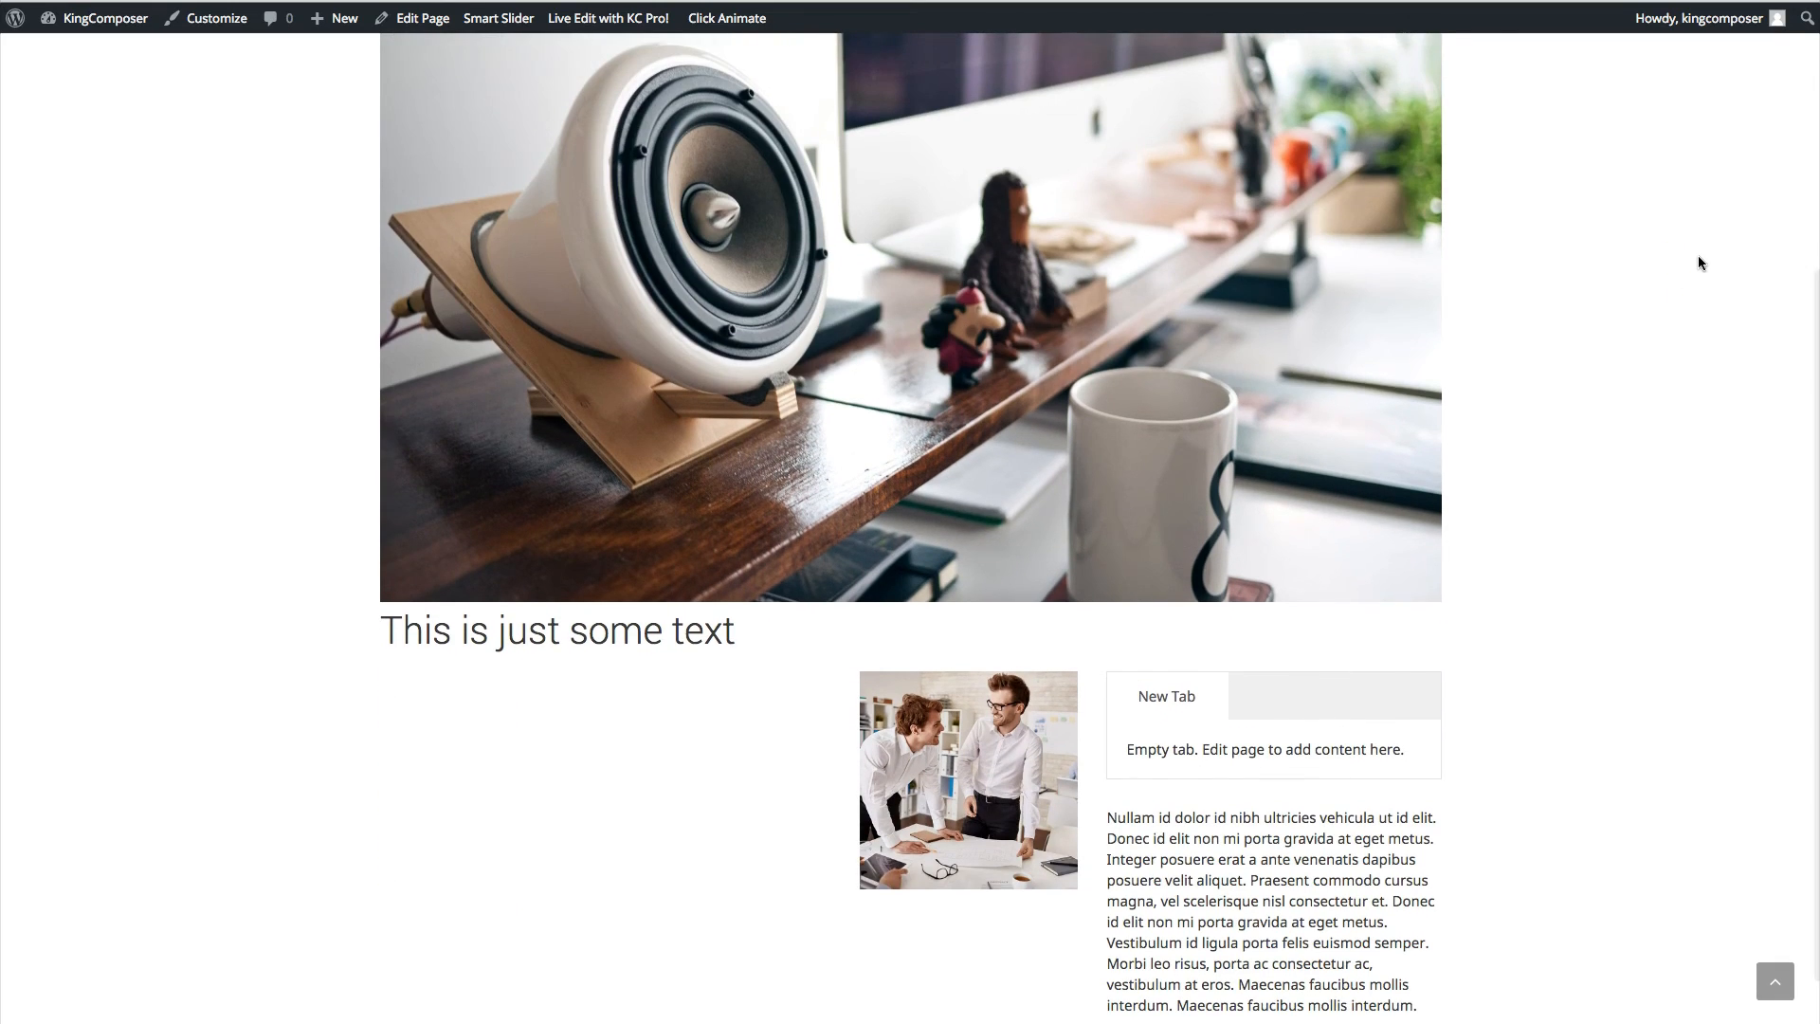